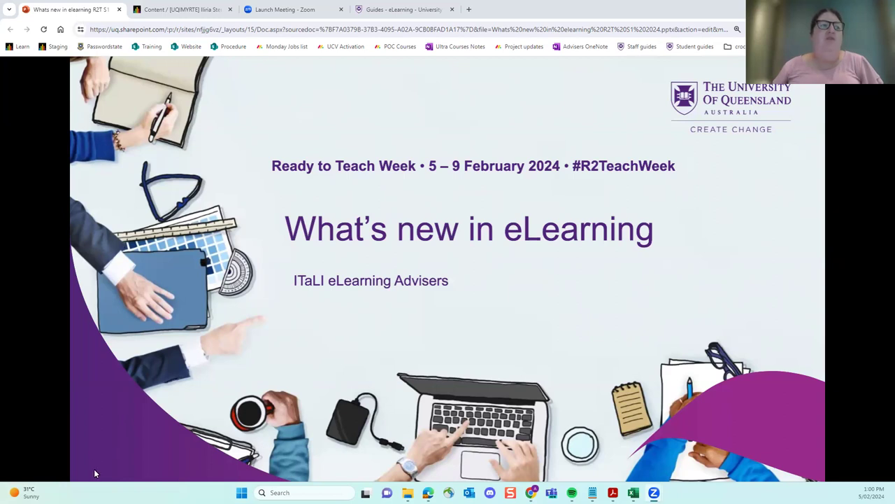
# Step: Advance the slideshow from the title slide past the Acknowledgement of Country, etiquette and agenda slides to the Buddycheck section
pyautogui.moveTo(95, 469)
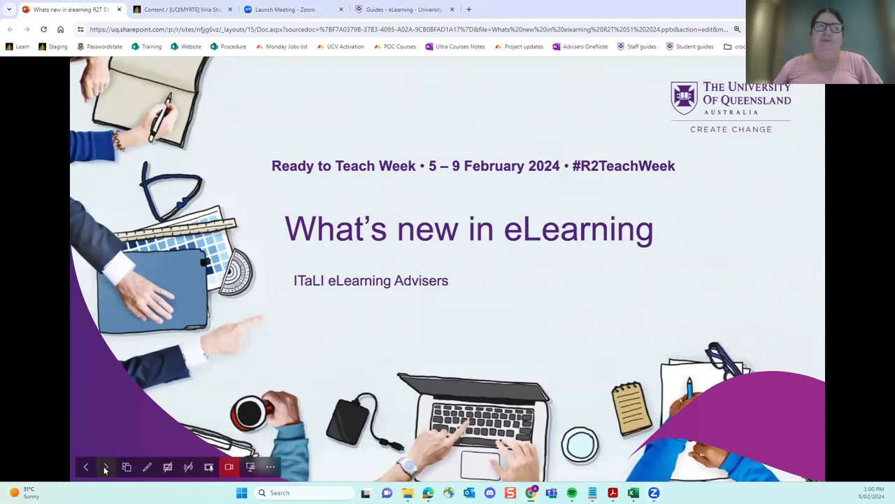
pyautogui.click(105, 468)
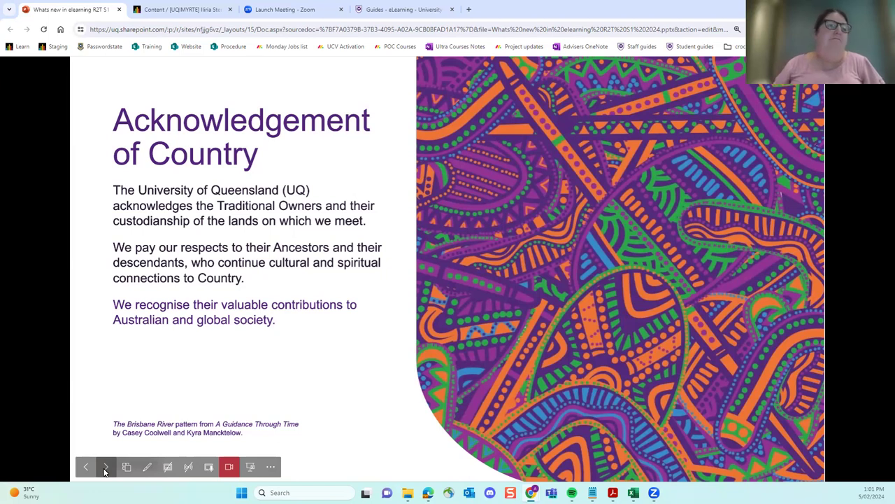
pyautogui.click(105, 467)
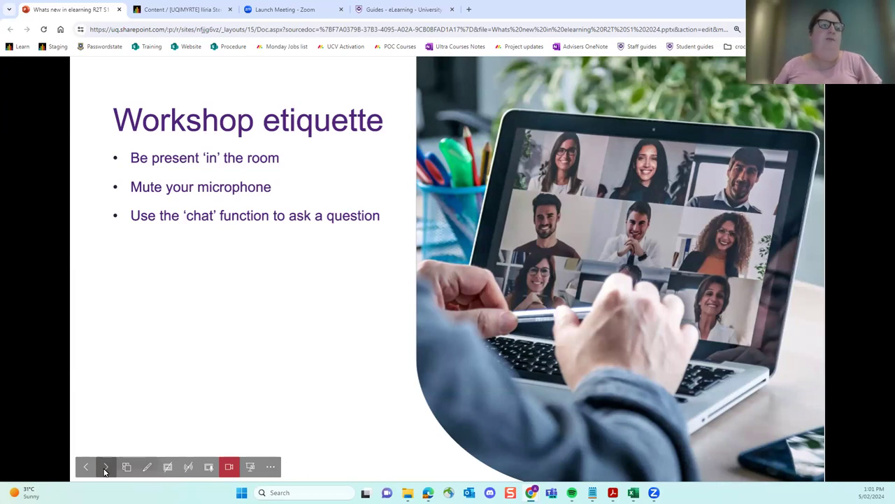
pyautogui.click(105, 470)
pyautogui.click(105, 470)
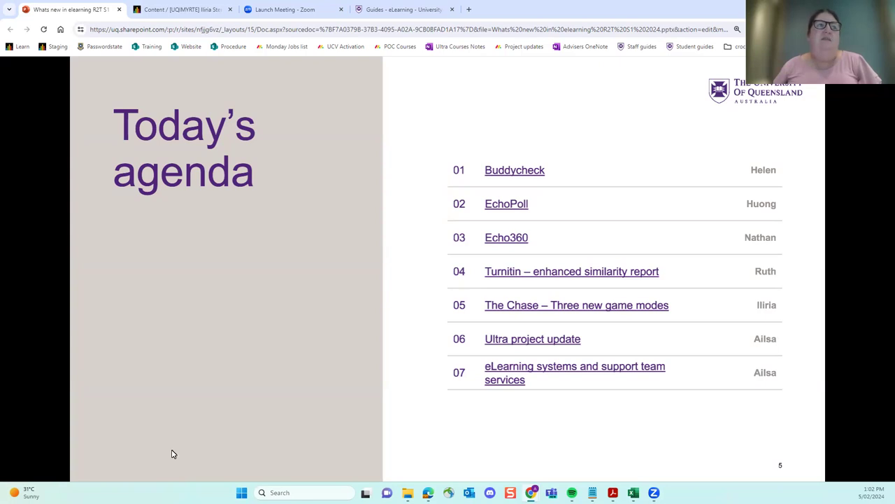
pyautogui.click(107, 469)
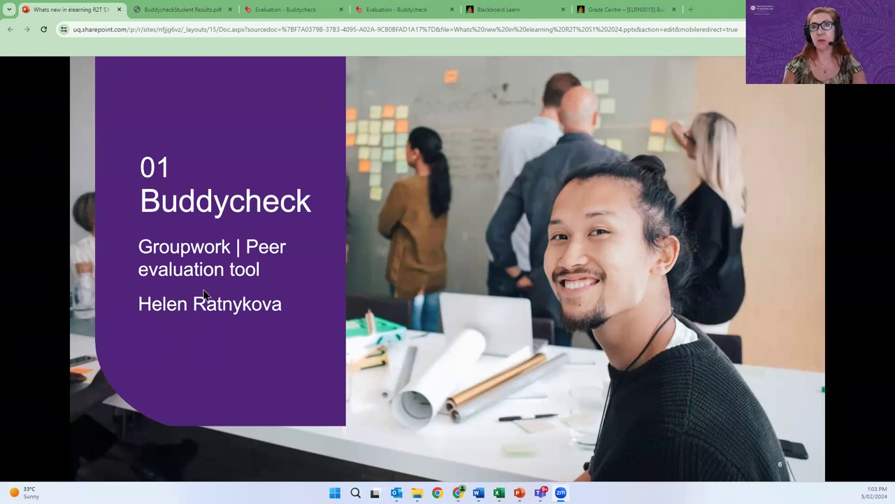
# Step: Show the "What is Buddycheck?" slide and reveal its points on formative and summative use
pyautogui.click(89, 439)
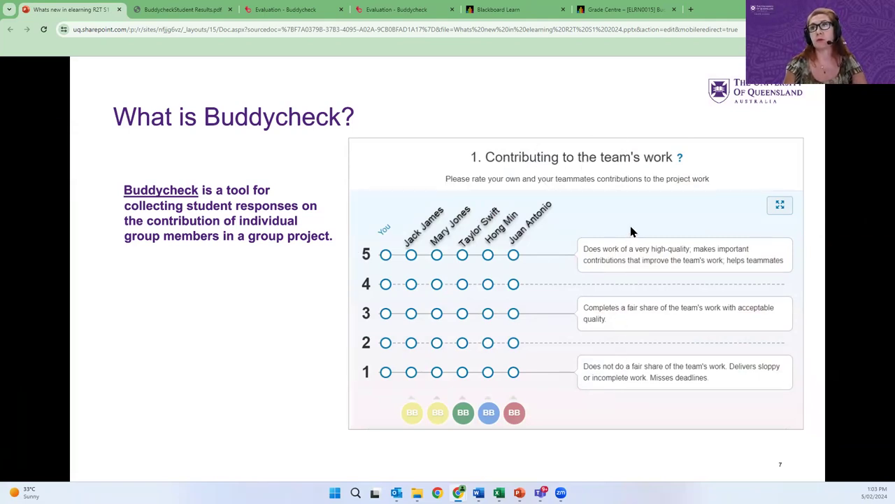
pyautogui.click(177, 303)
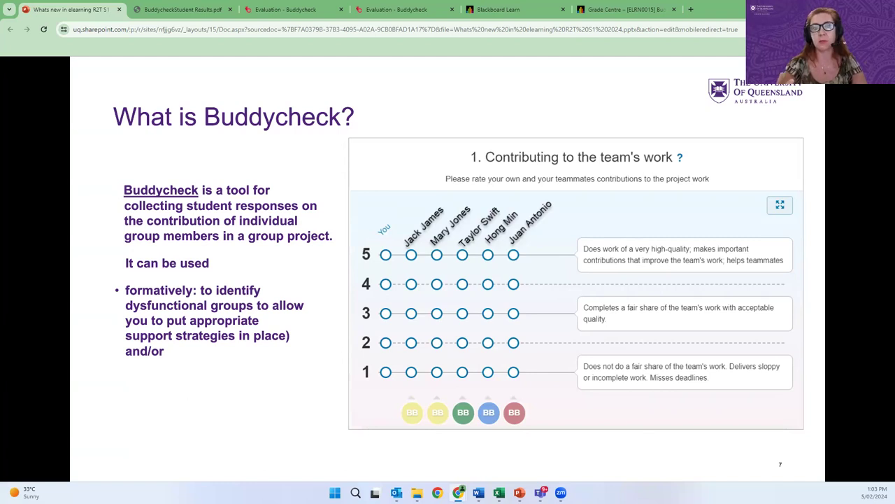
pyautogui.click(205, 400)
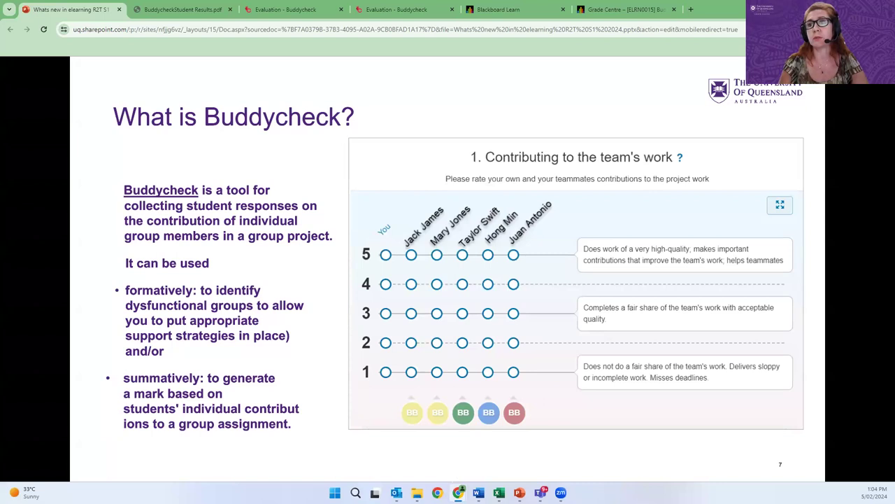
# Step: Switch to the Blackboard exemplar course, open the Buddycheck group peer evaluation in the Planet Report assessment, and start the "Divided points" evaluation
pyautogui.moveTo(459, 492)
pyautogui.click(504, 455)
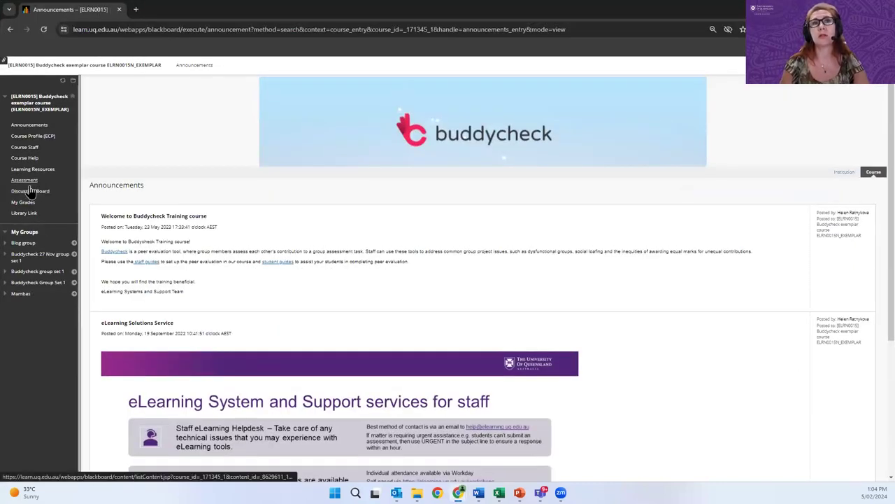
pyautogui.click(28, 181)
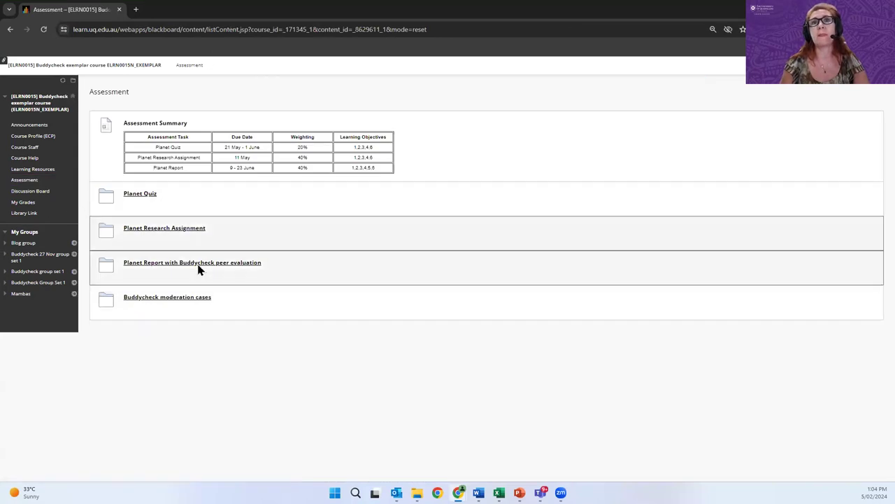
pyautogui.click(197, 266)
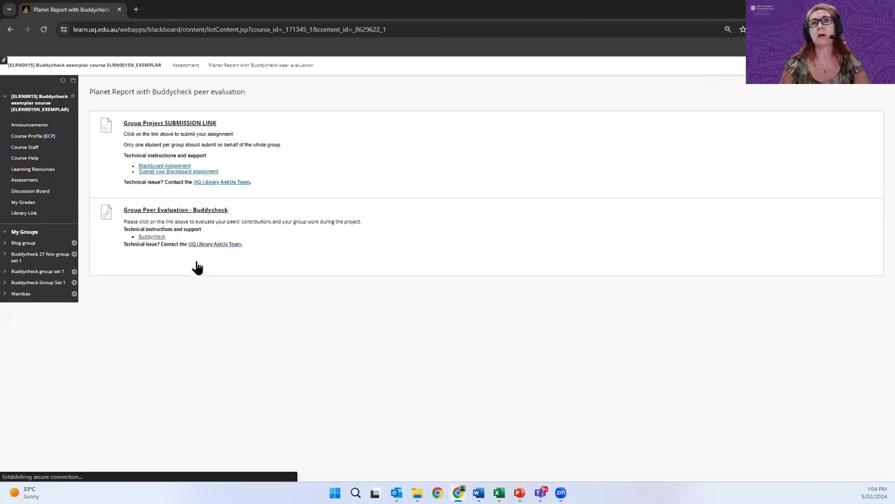
pyautogui.click(203, 214)
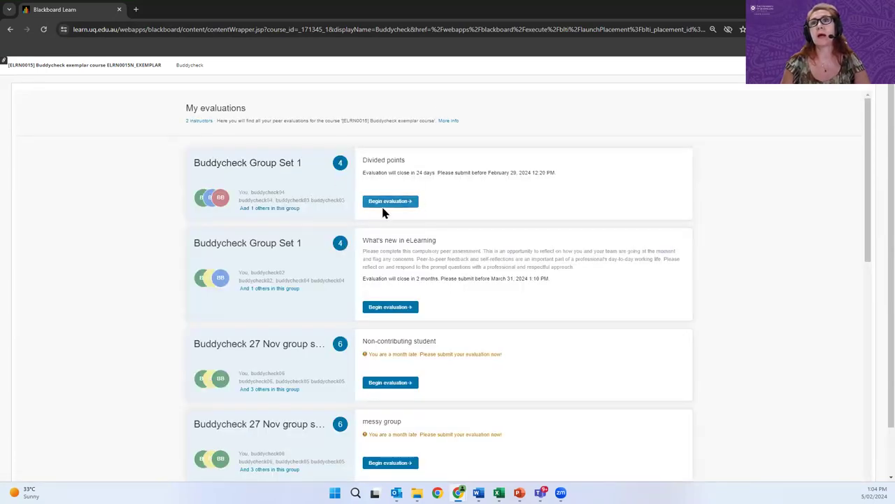
pyautogui.click(382, 205)
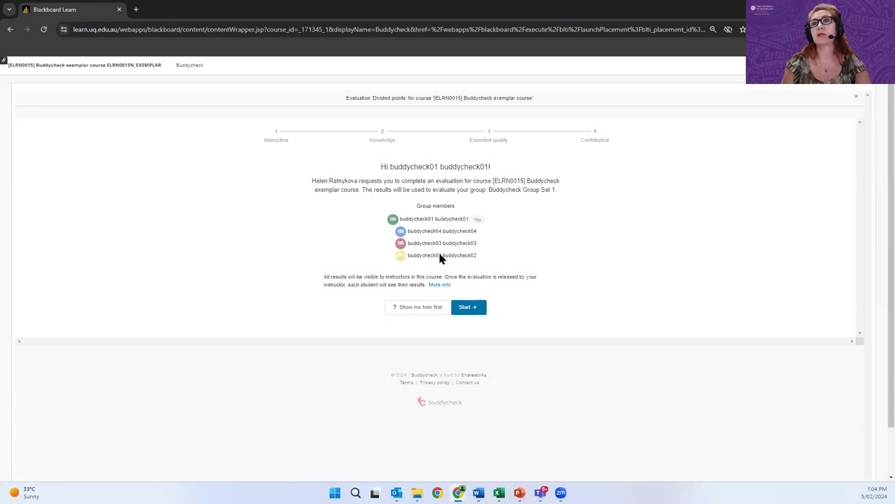
pyautogui.click(468, 313)
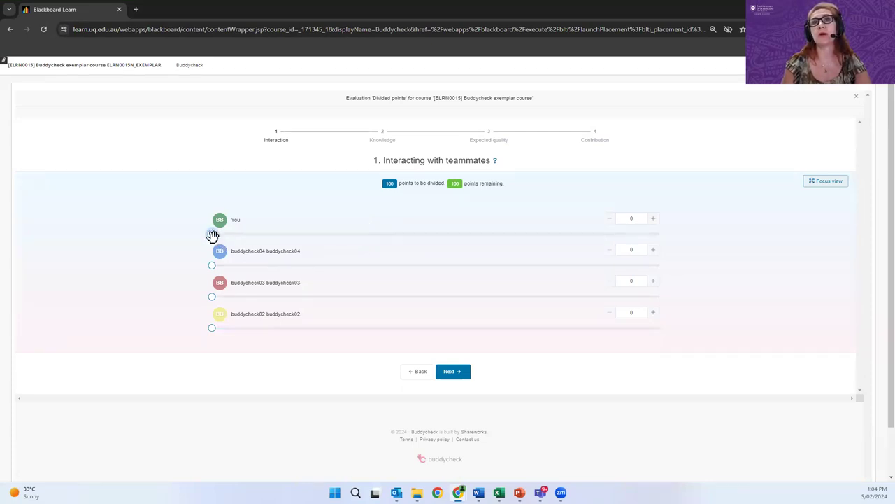
# Step: Allocate 12 interaction points to yourself, 17 each to buddycheck04 and buddycheck03, and 28 to buddycheck02
pyautogui.moveTo(212, 233); pyautogui.dragTo(265, 233)
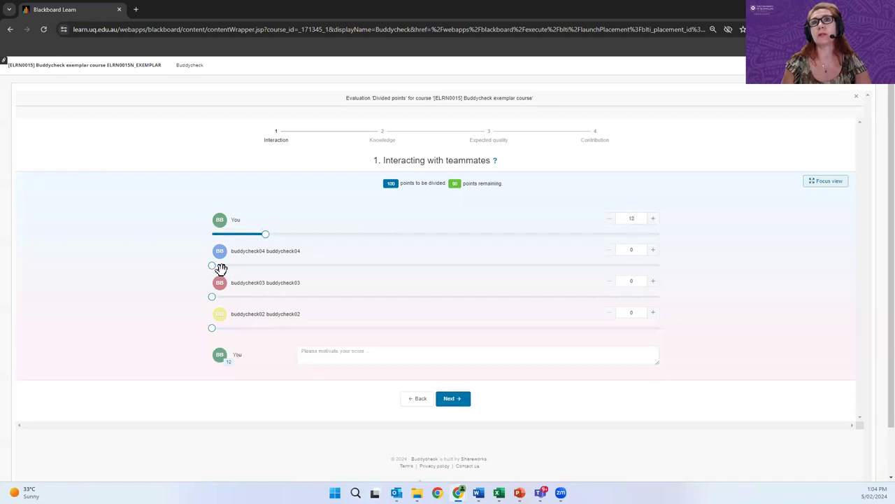
pyautogui.moveTo(212, 266); pyautogui.dragTo(287, 265)
pyautogui.moveTo(212, 297); pyautogui.dragTo(287, 296)
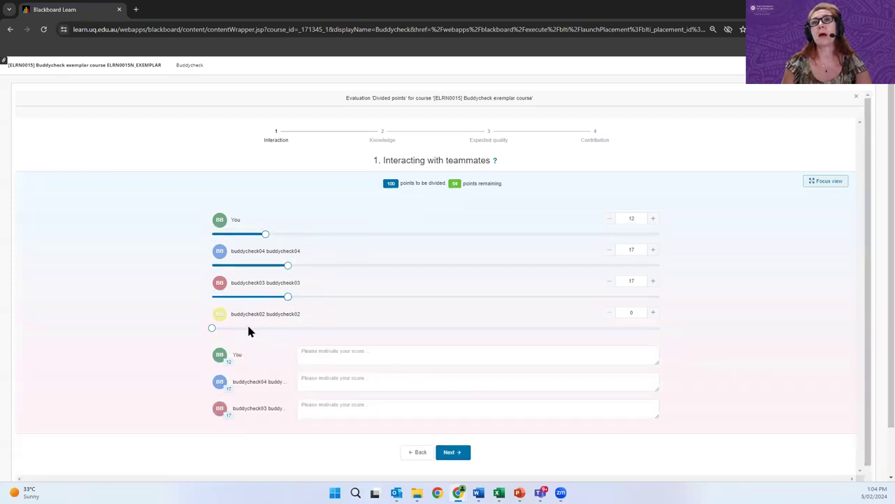
pyautogui.moveTo(212, 327); pyautogui.dragTo(337, 327)
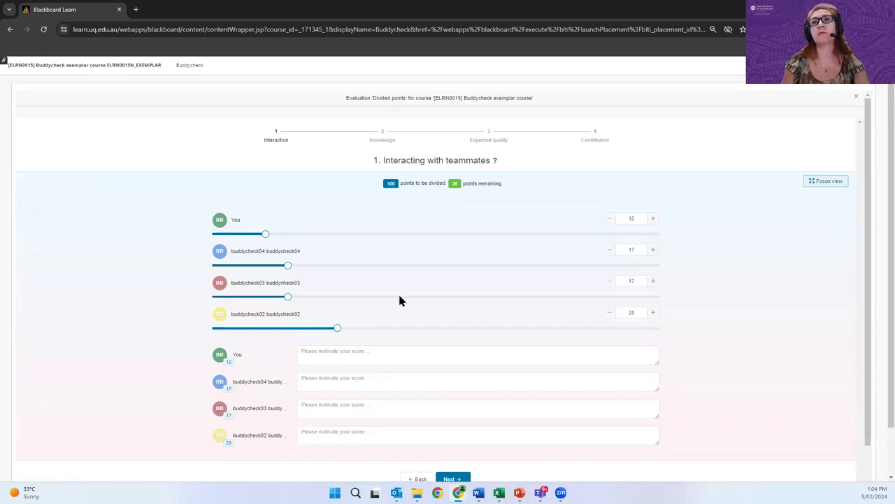
# Step: Try to proceed to the next evaluation question without score comments and with points still undivided
pyautogui.click(334, 355)
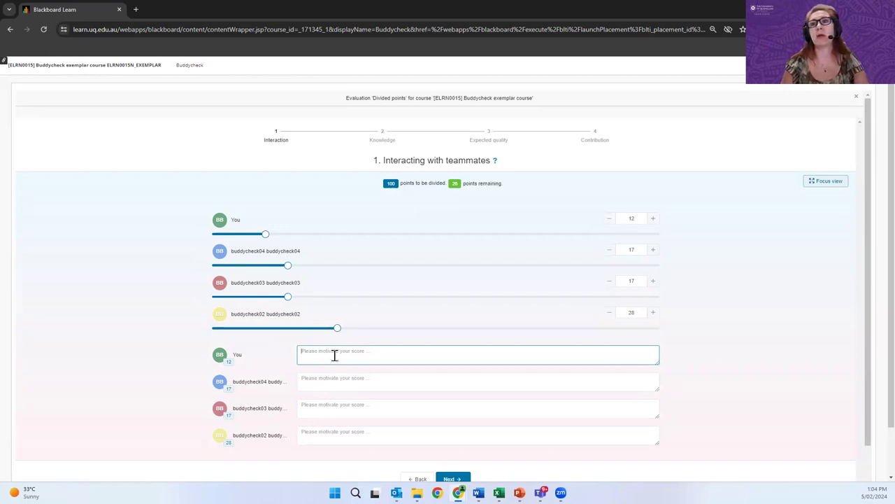
pyautogui.scroll(-1, 436, 377)
pyautogui.click(452, 404)
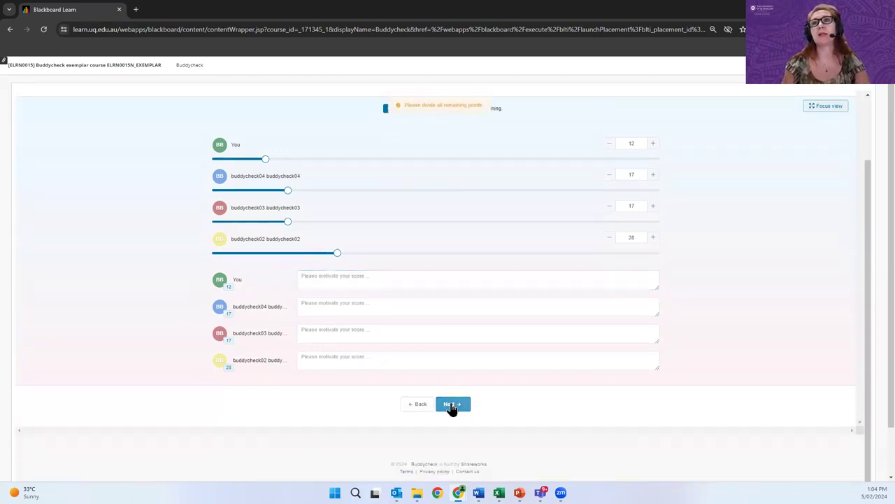
# Step: Raise your own interaction score to 24 points and buddycheck04's score to 26 points
pyautogui.click(370, 301)
pyautogui.scroll(1, 578, 189)
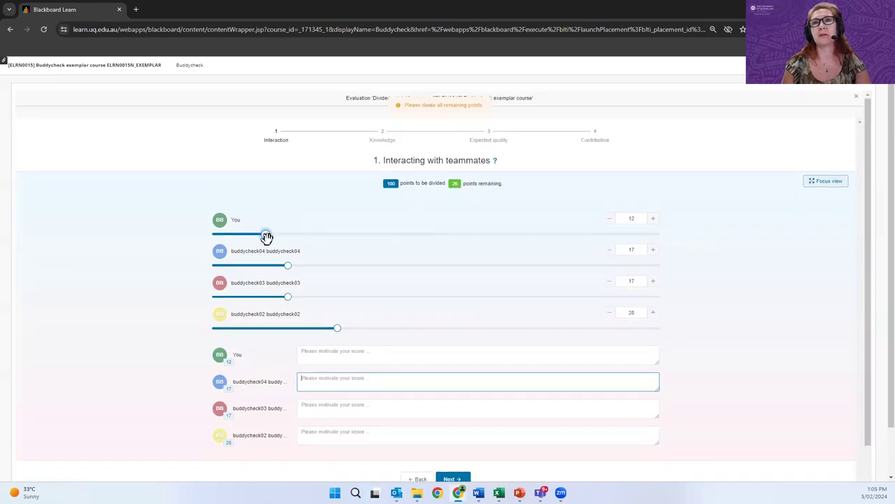
pyautogui.moveTo(266, 234); pyautogui.dragTo(327, 265)
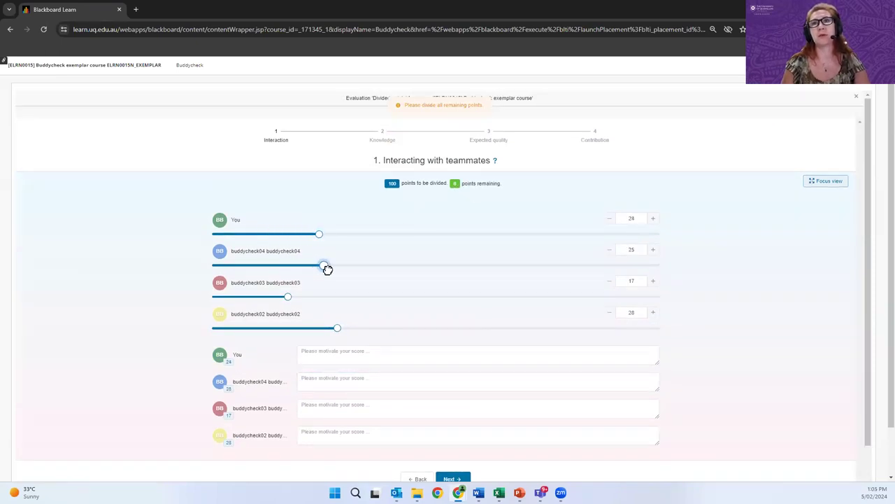
pyautogui.click(289, 297)
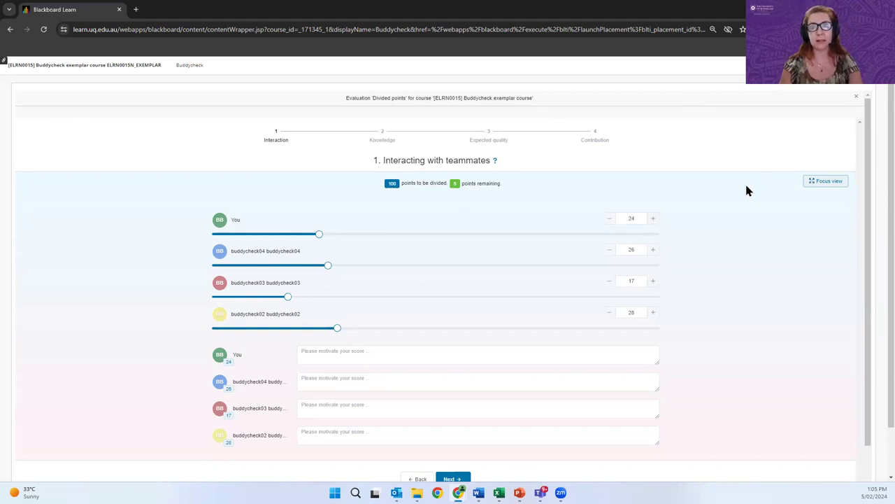
pyautogui.click(322, 360)
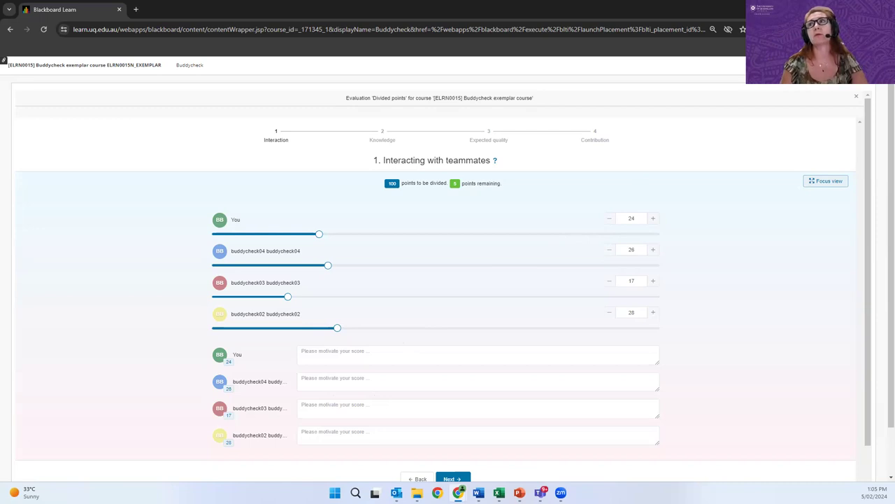
# Step: Switch to the presentation's browser window and review BuddycheckStudent Results.pdf, from the peer question charts to the Peer messages page
pyautogui.hotkey('alt', 'Tab')
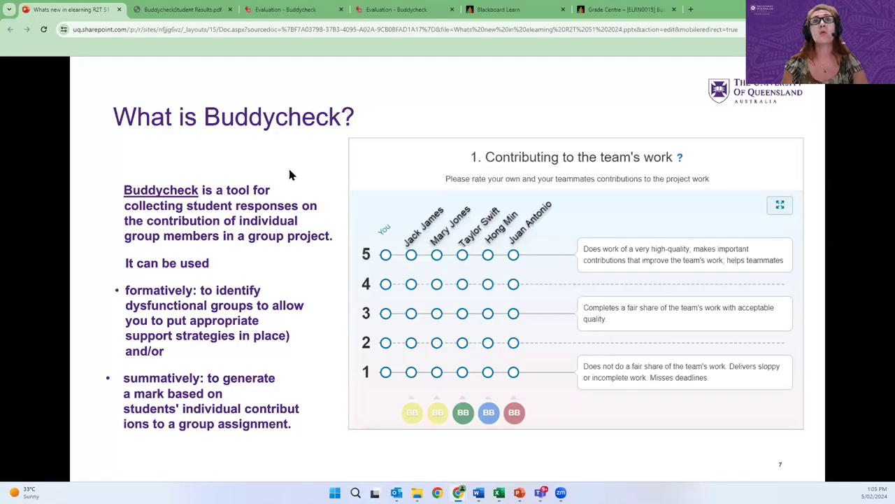
pyautogui.click(201, 14)
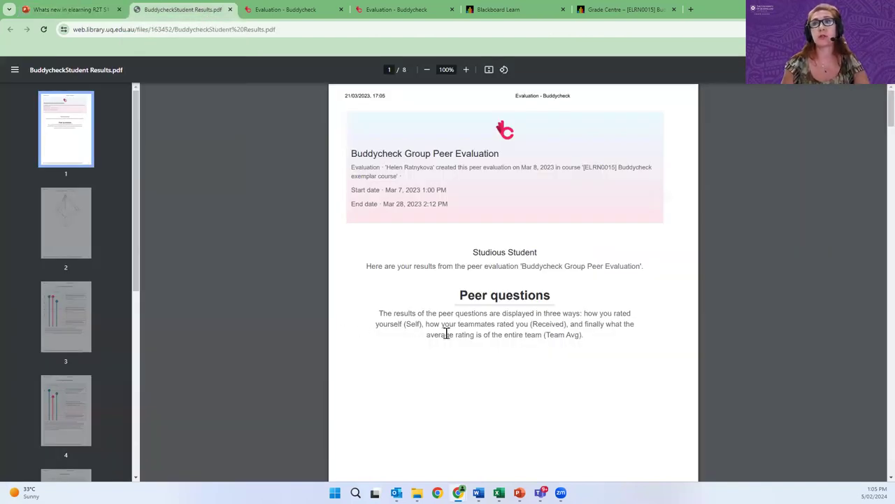
pyautogui.scroll(-5, 478, 352)
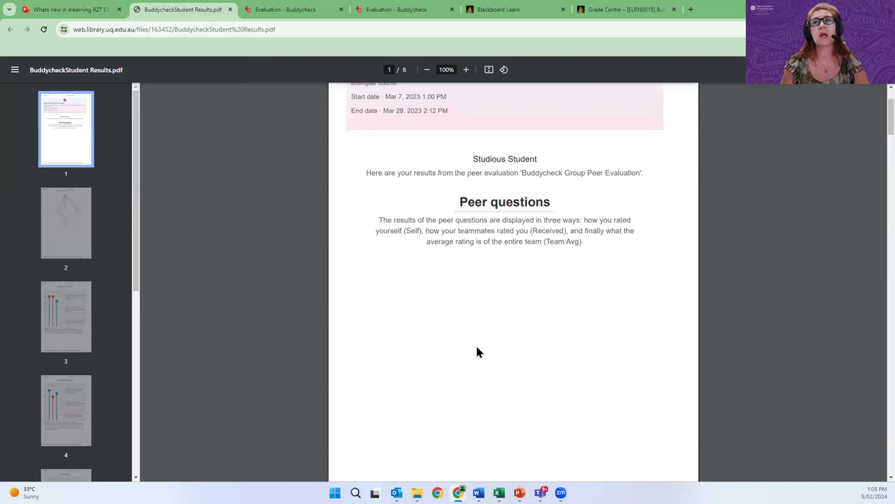
pyautogui.scroll(-2, 478, 352)
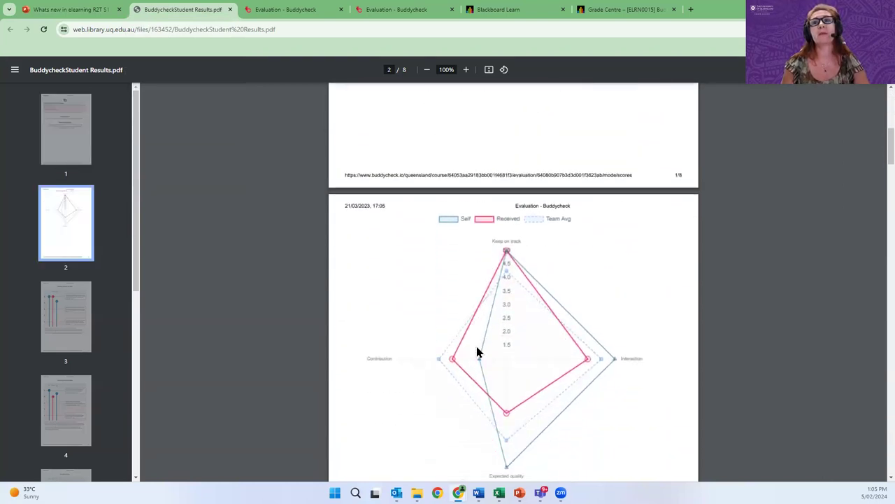
pyautogui.scroll(-2, 498, 340)
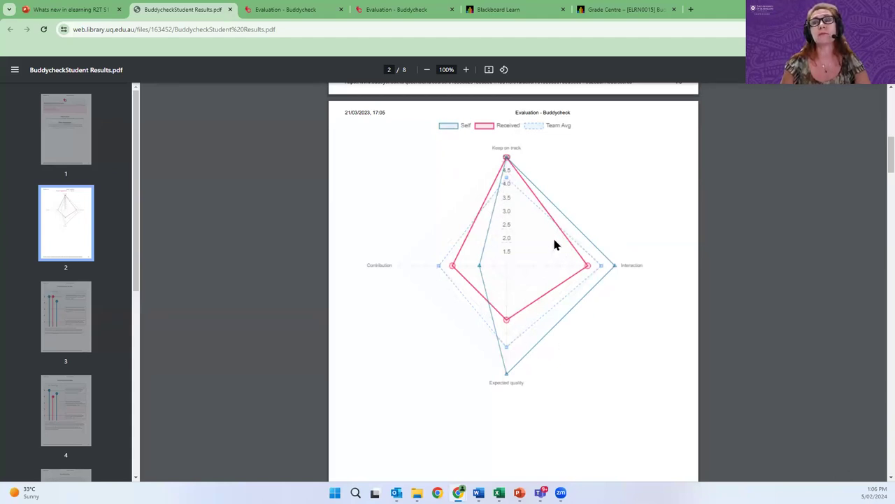
pyautogui.scroll(-10, 556, 276)
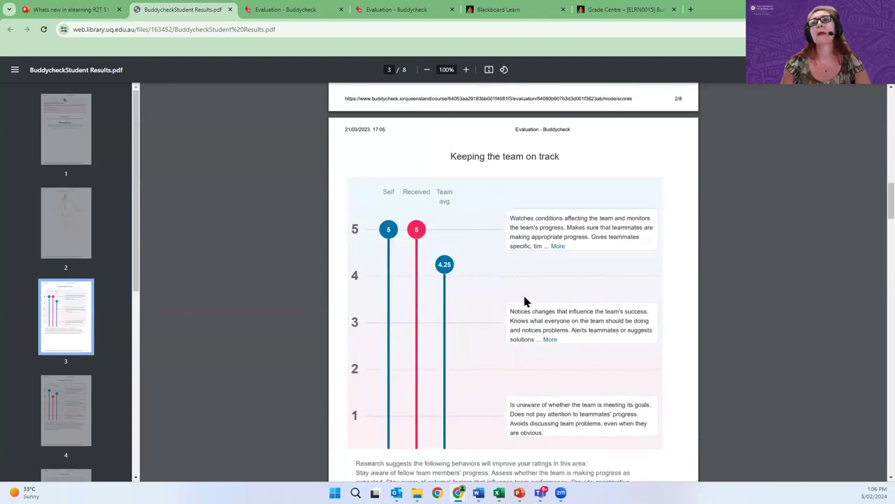
pyautogui.scroll(-9, 522, 321)
pyautogui.scroll(-20, 517, 333)
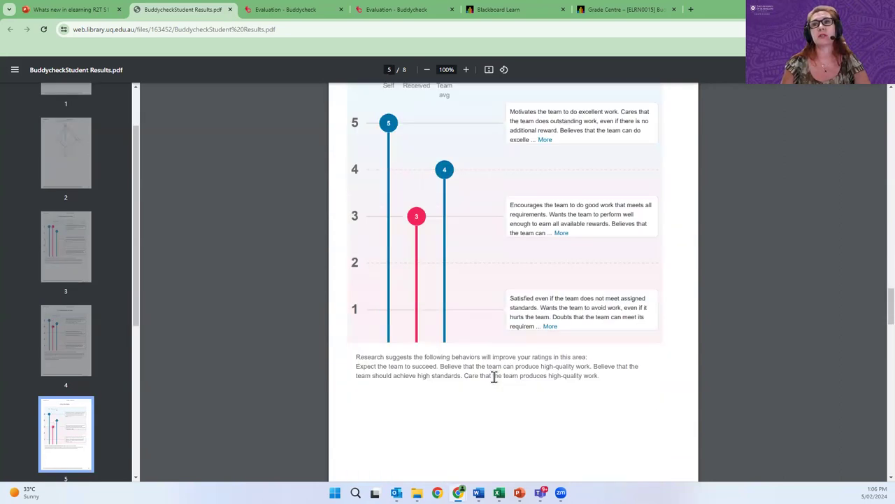
pyautogui.scroll(-15, 493, 375)
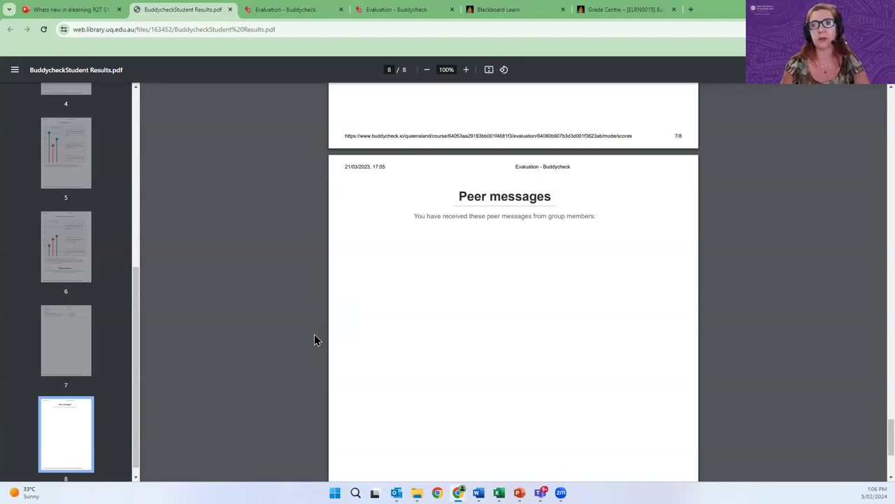
# Step: View the "Group in Trouble - Likert" scores, and examine the feedback labels and student scores in the other Buddycheck evaluation
pyautogui.click(302, 13)
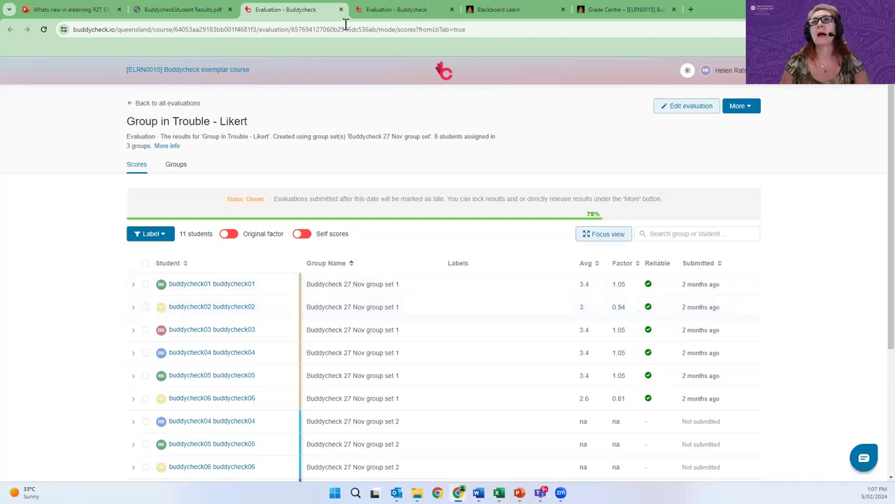
pyautogui.click(392, 11)
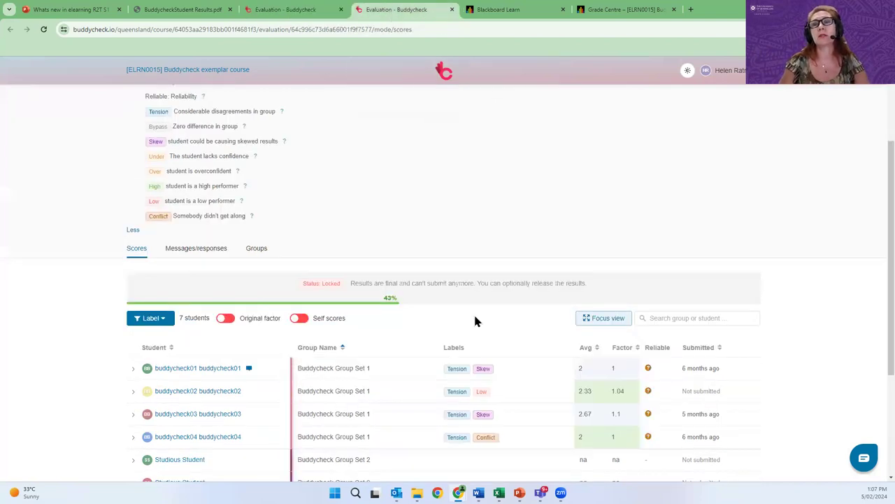
pyautogui.scroll(-1, 483, 367)
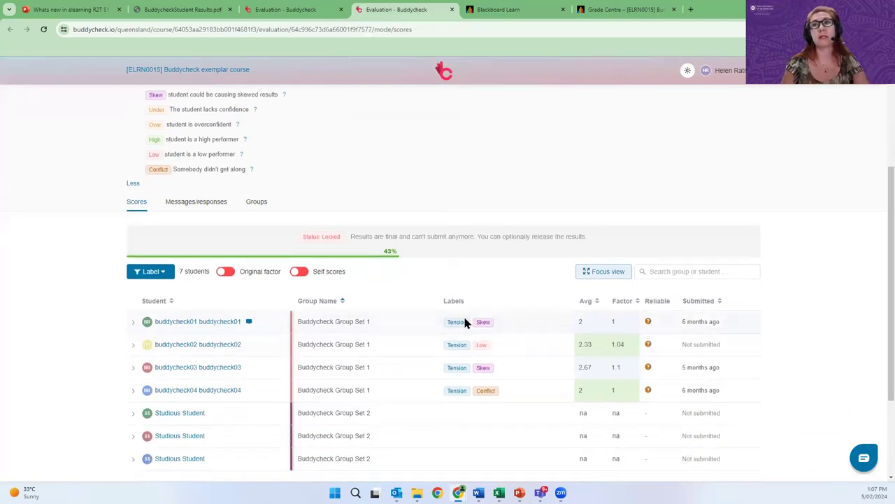
pyautogui.scroll(2, 410, 349)
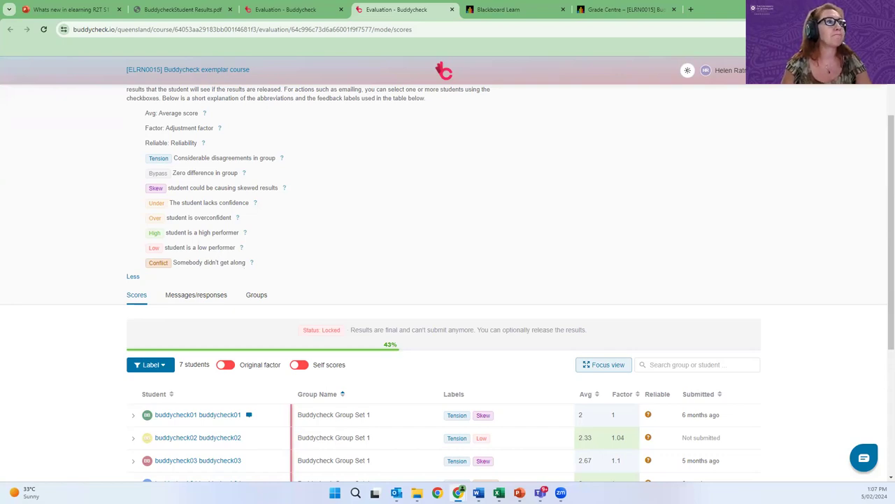
# Step: View the "Group in trouble" evaluation scores alongside the Group Project grades in the Full Grade Centre
pyautogui.click(500, 10)
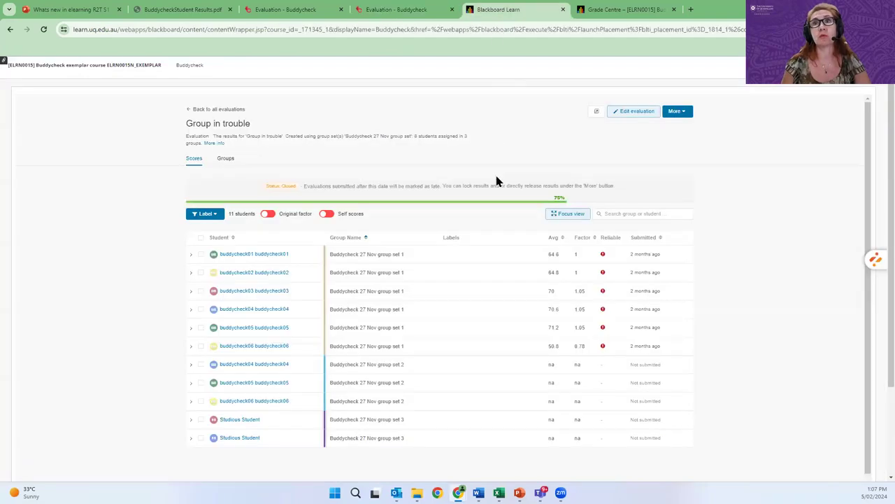
pyautogui.click(636, 9)
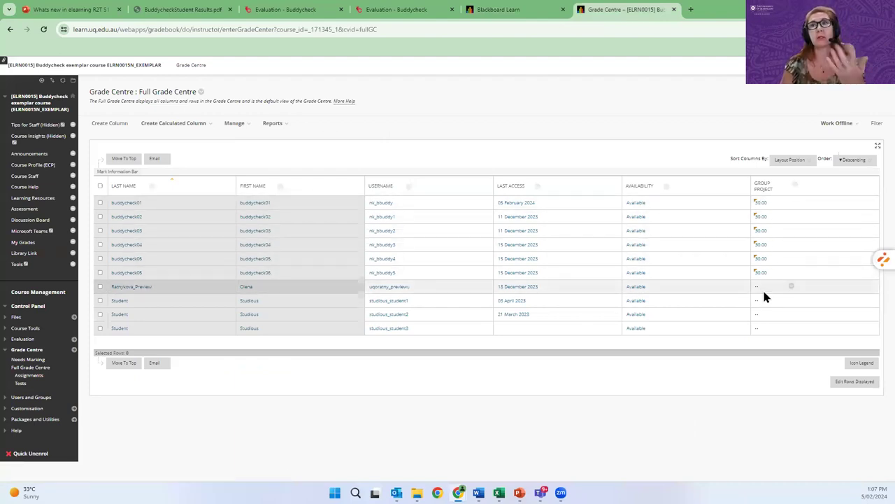
pyautogui.click(514, 14)
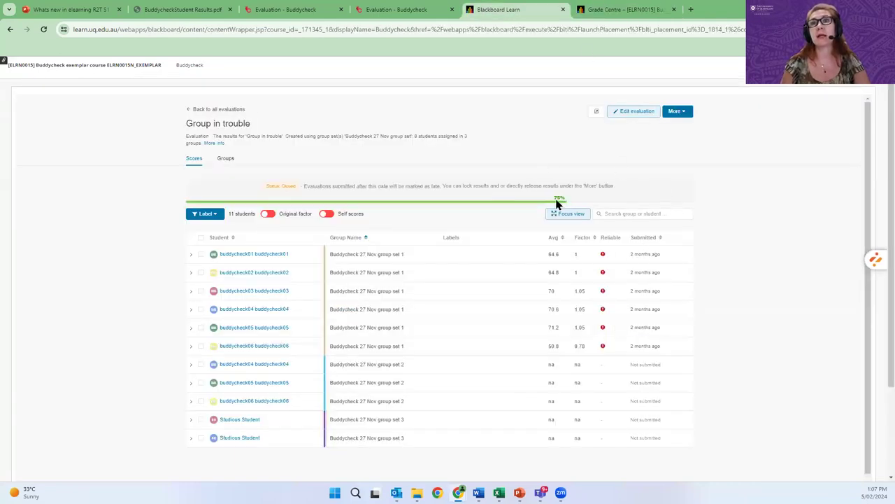
# Step: Set up grade publishing for "Group in trouble" with the assignment Group Project SUBMISSION LINK, and review each student's factor and adjusted grade
pyautogui.click(682, 114)
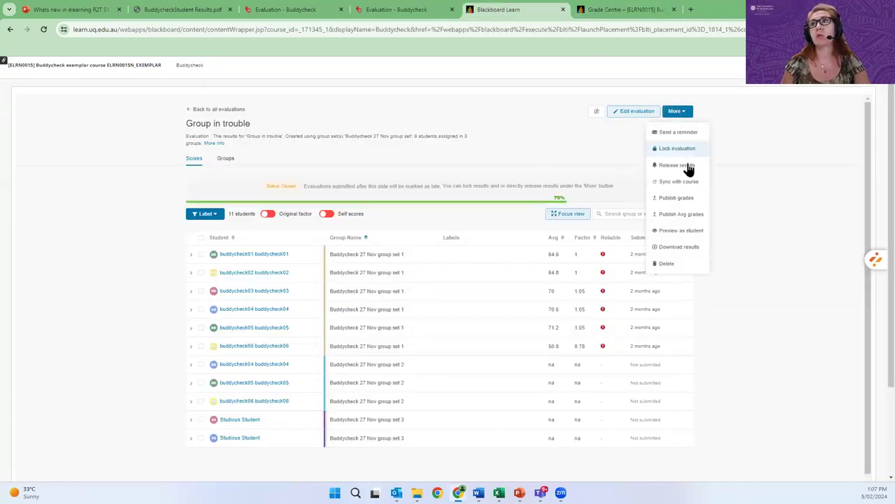
pyautogui.click(675, 199)
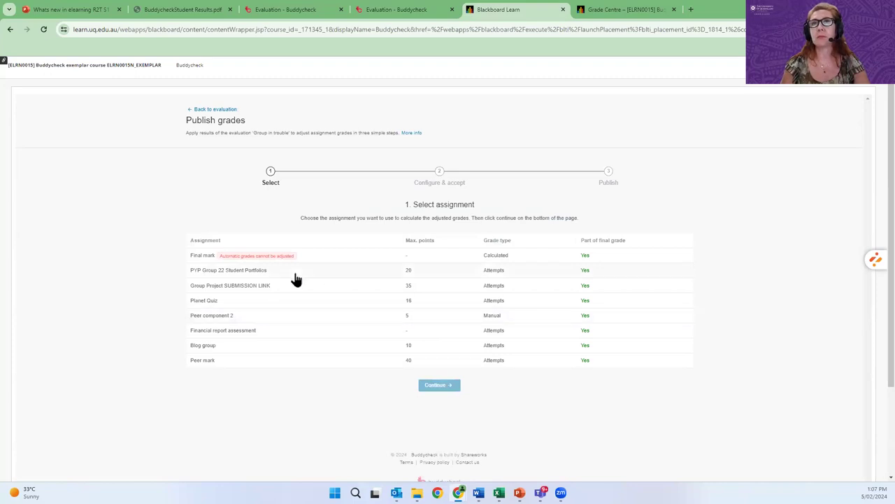
pyautogui.click(249, 291)
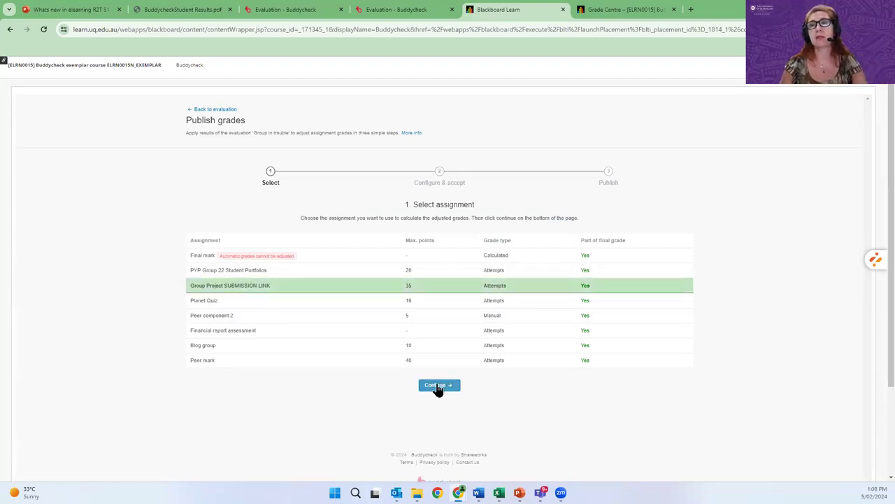
pyautogui.click(437, 386)
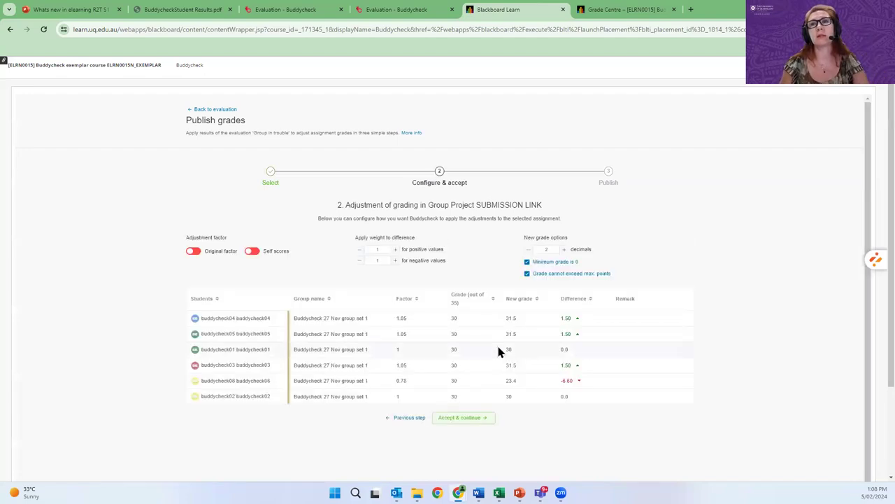
pyautogui.scroll(-2, 602, 377)
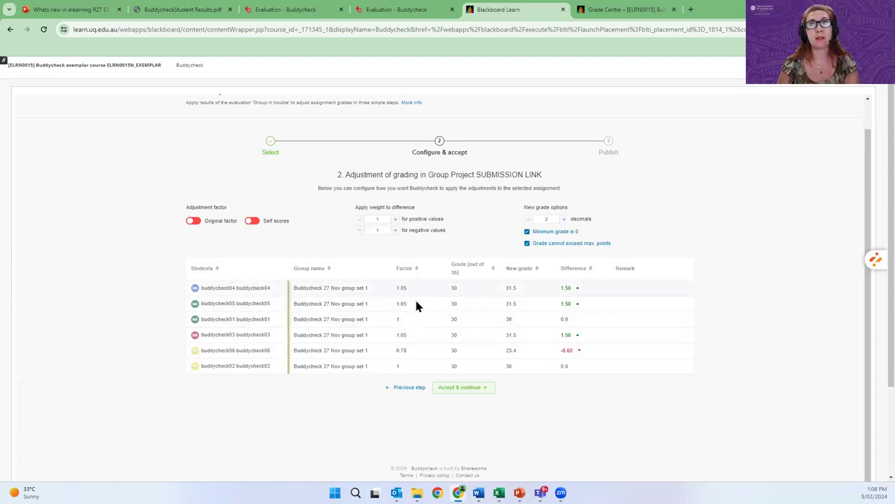
pyautogui.click(453, 301)
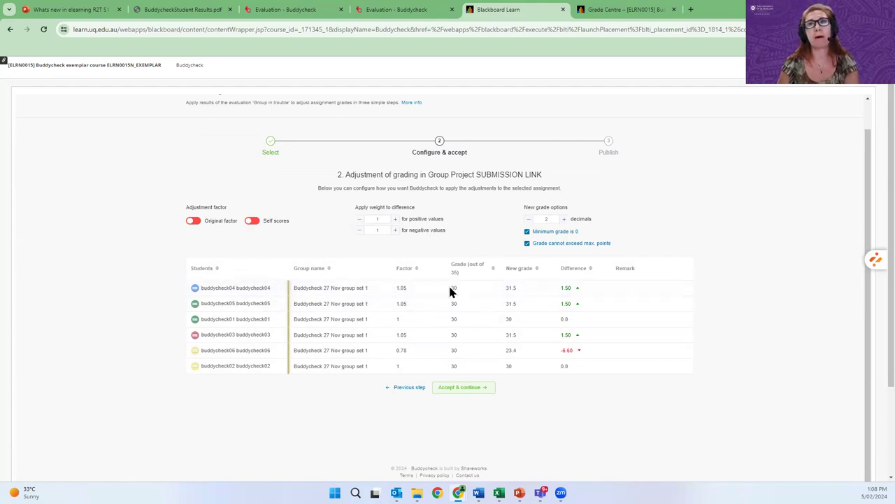
pyautogui.click(401, 358)
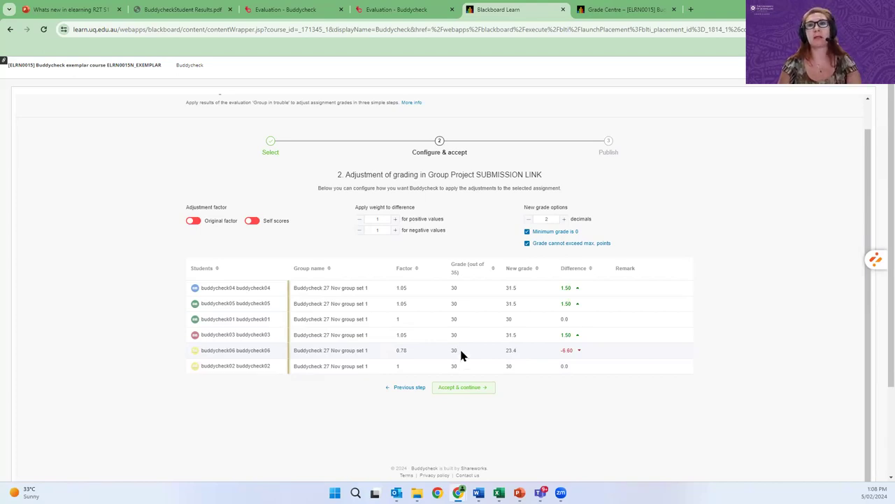
# Step: Return to the presentation and advance from "What is Buddycheck?" through the "Buddycheck at UQ" and "Register for the workshop" slides
pyautogui.click(65, 10)
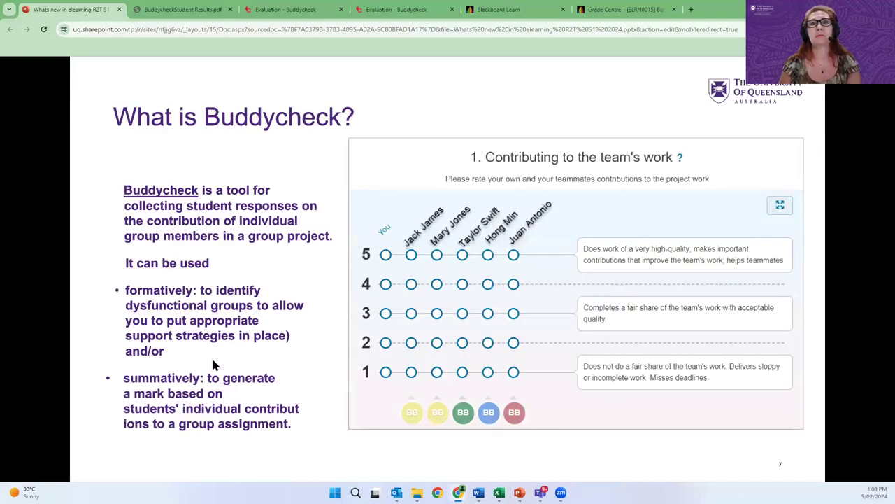
pyautogui.click(214, 366)
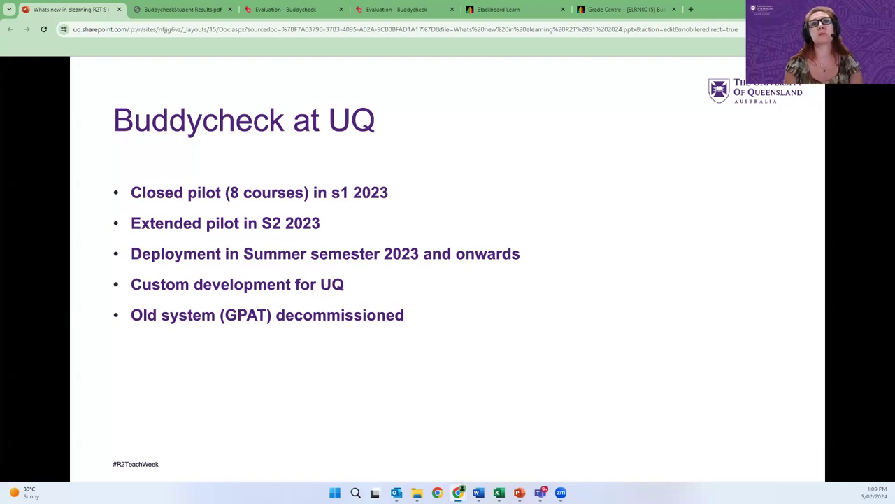
pyautogui.click(238, 357)
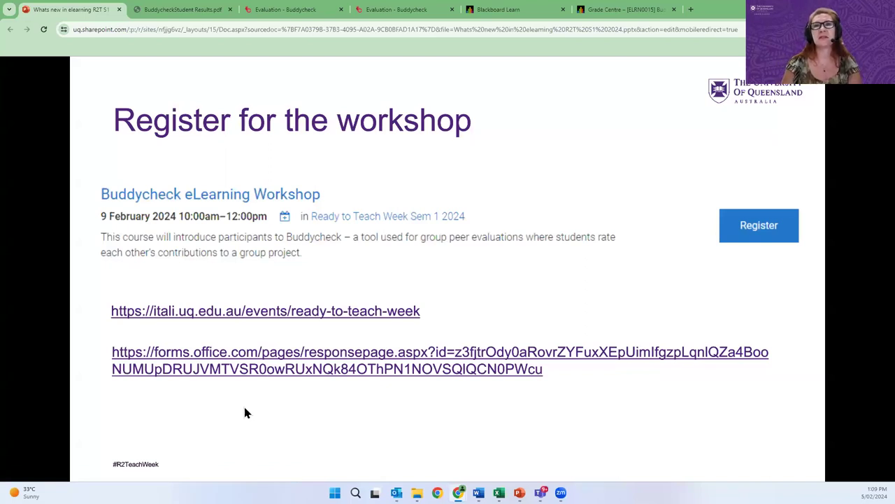
pyautogui.click(139, 415)
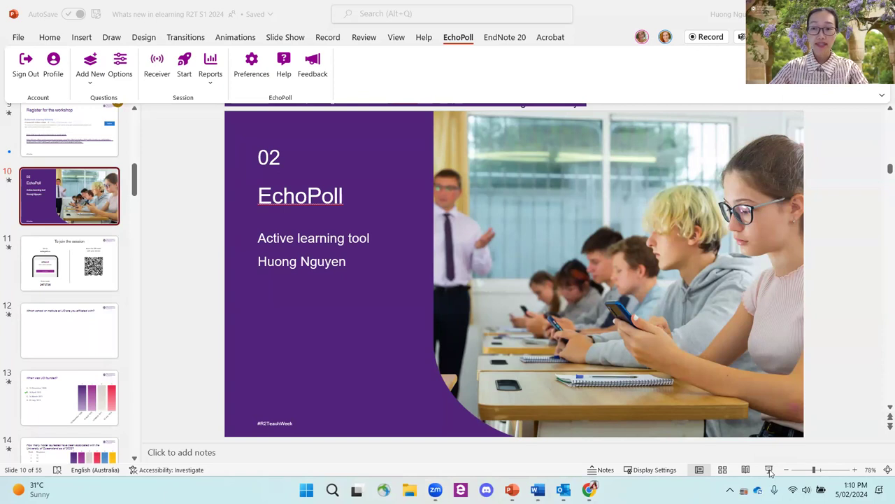
# Step: Start the slide show from the EchoPoll slide and launch a Guest Users (Public) session with First Name required and join code uqisthebest
pyautogui.click(770, 470)
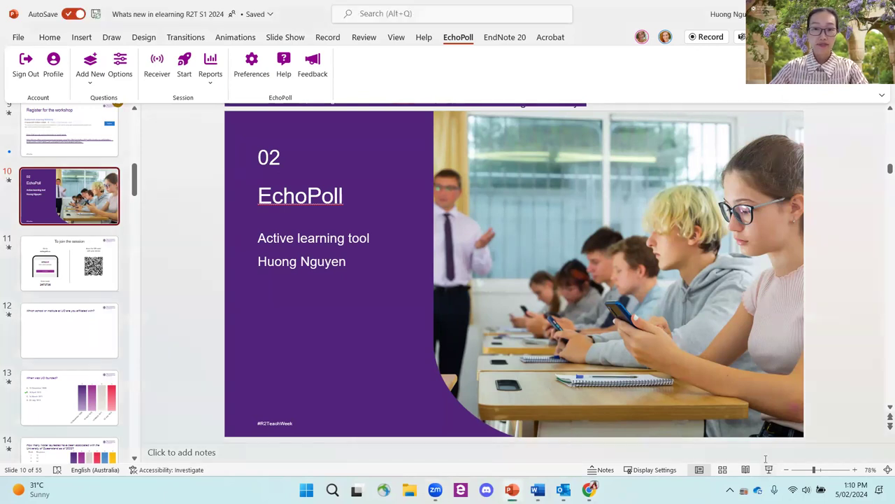
pyautogui.click(769, 470)
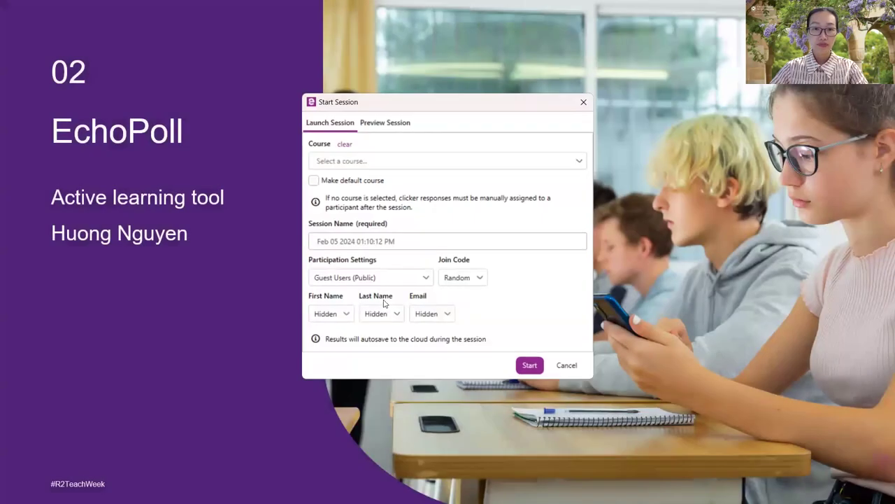
pyautogui.click(347, 316)
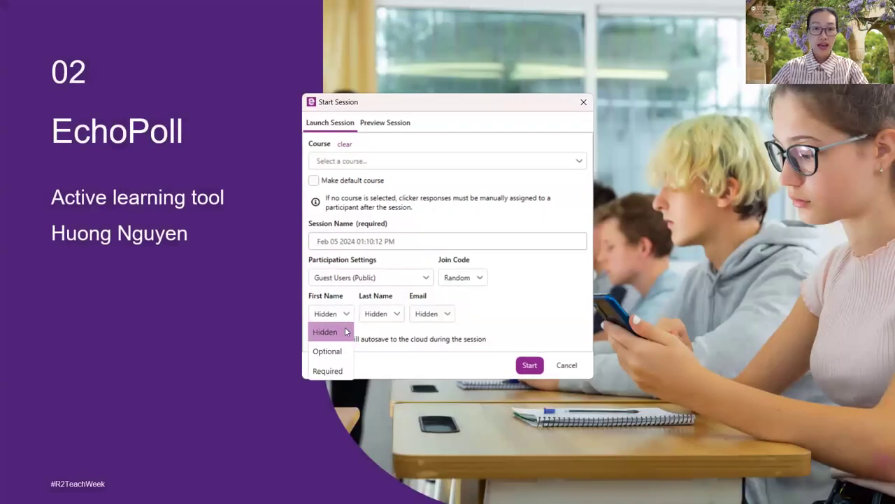
pyautogui.click(333, 371)
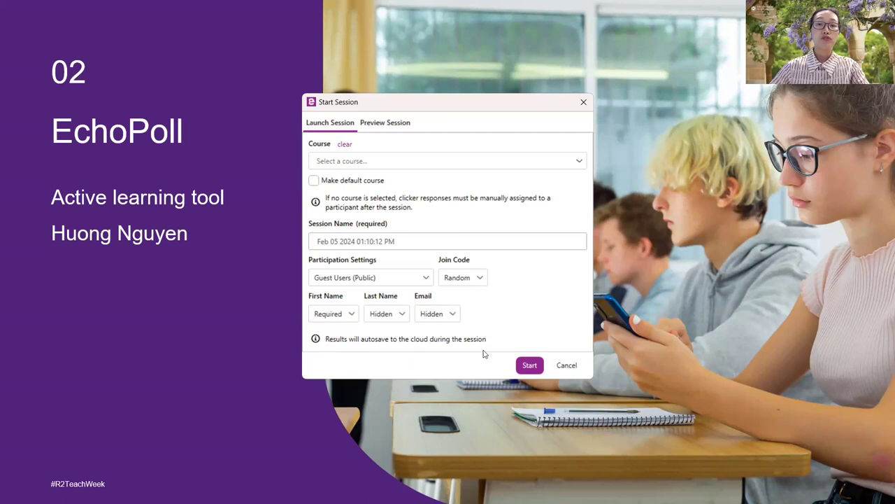
pyautogui.click(480, 279)
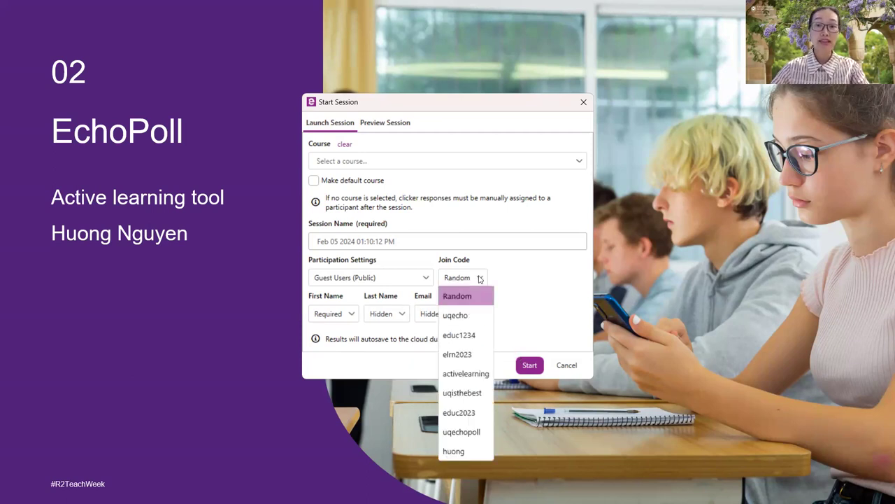
pyautogui.click(527, 366)
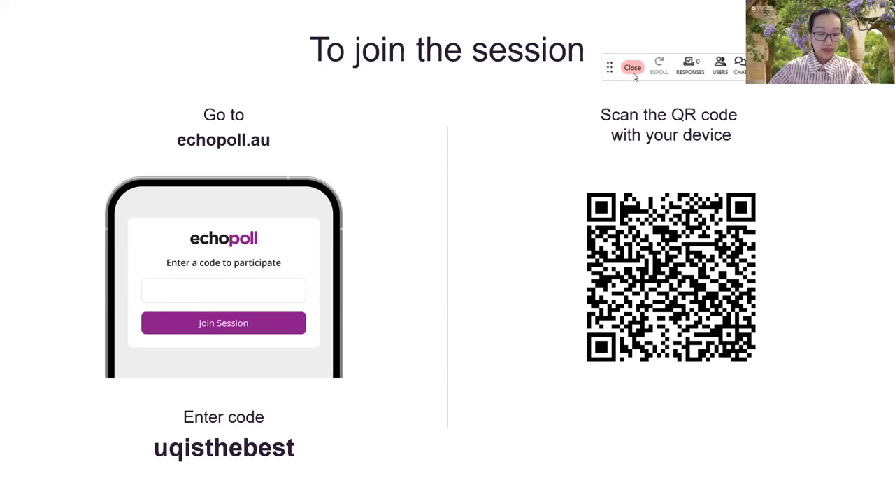
# Step: Review the session participants and split them into 5 teams with Animals team names
pyautogui.click(721, 67)
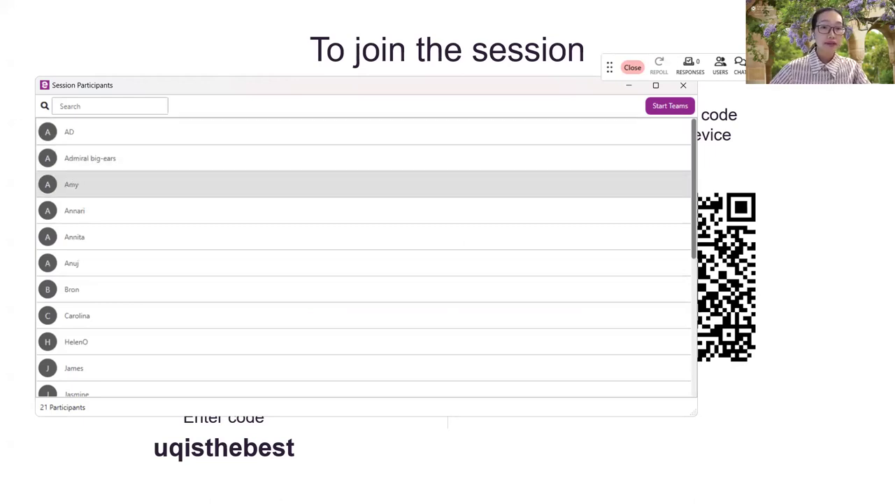
pyautogui.scroll(-4, 489, 200)
pyautogui.scroll(-3, 363, 201)
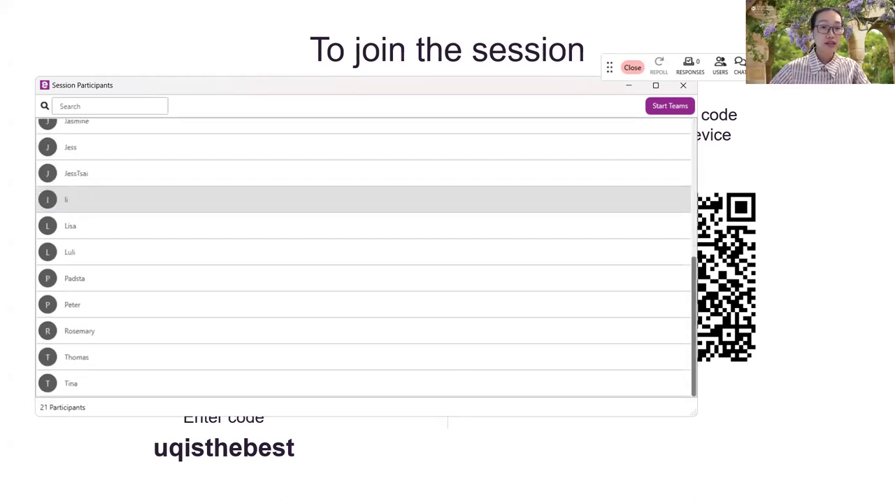
pyautogui.click(670, 106)
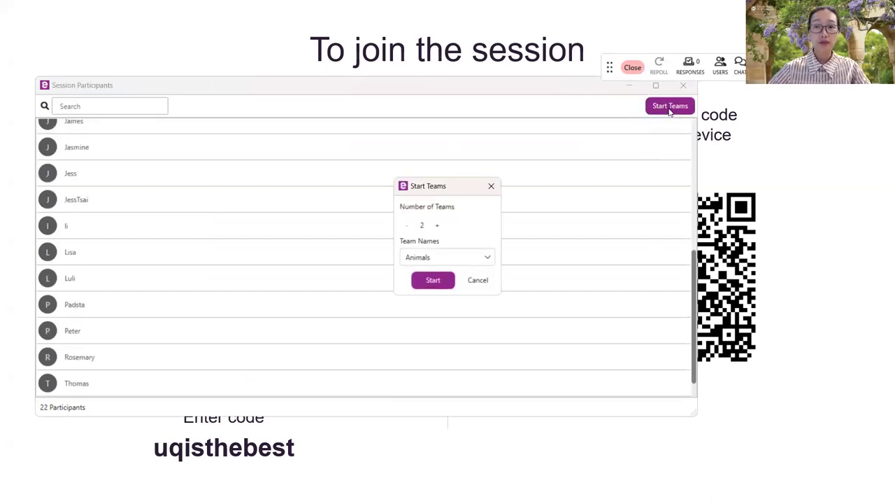
pyautogui.click(437, 225)
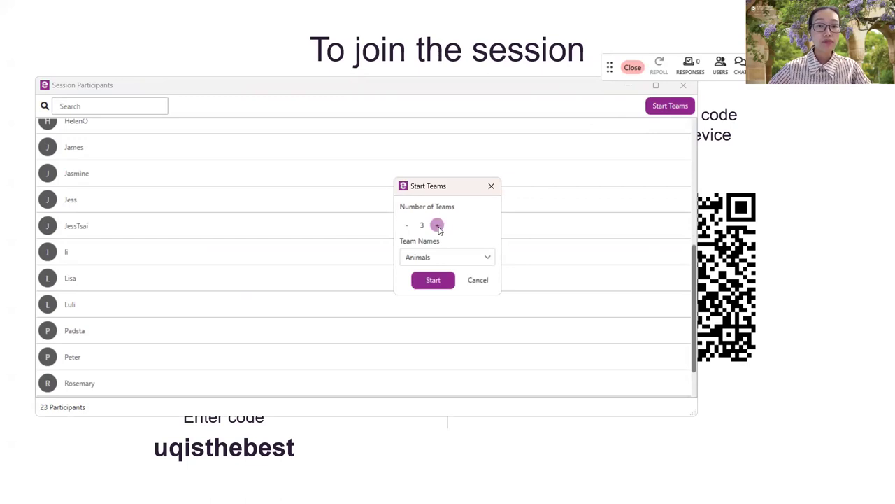
pyautogui.click(437, 225)
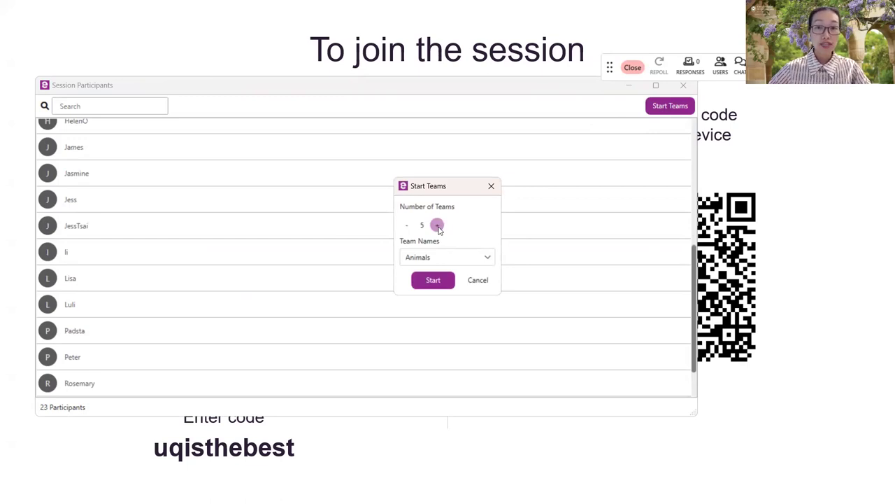
pyautogui.click(443, 284)
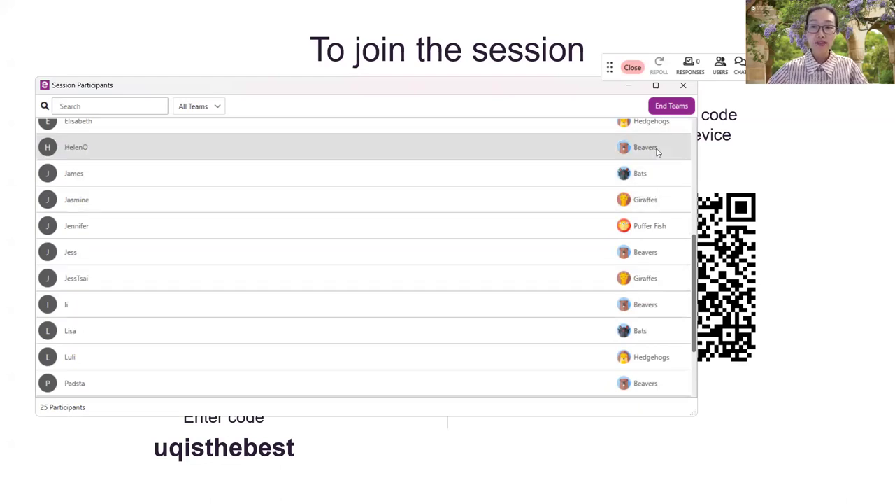
pyautogui.click(683, 85)
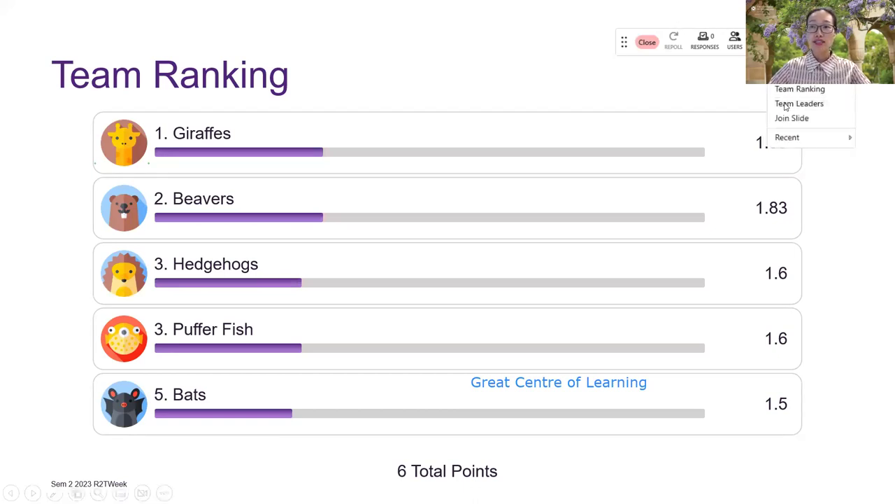
# Step: Display the Team Leaders ranking, followed by the Participant Leaders ranking
pyautogui.click(785, 105)
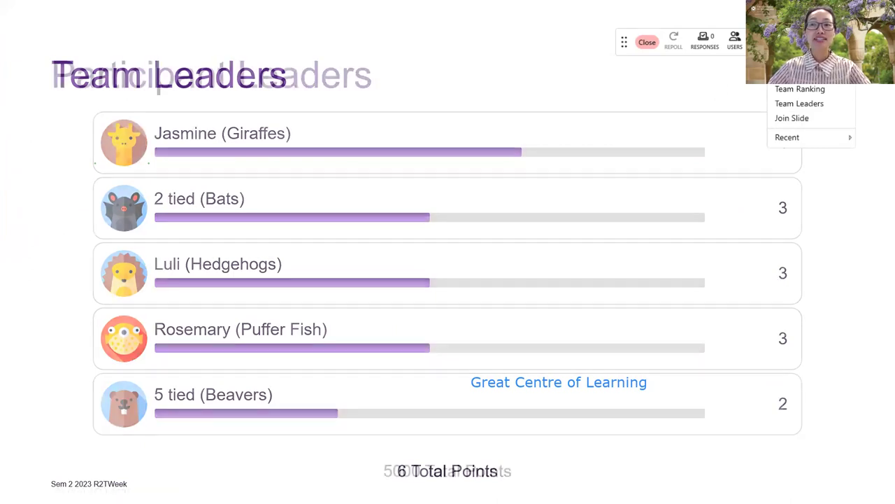
pyautogui.click(800, 74)
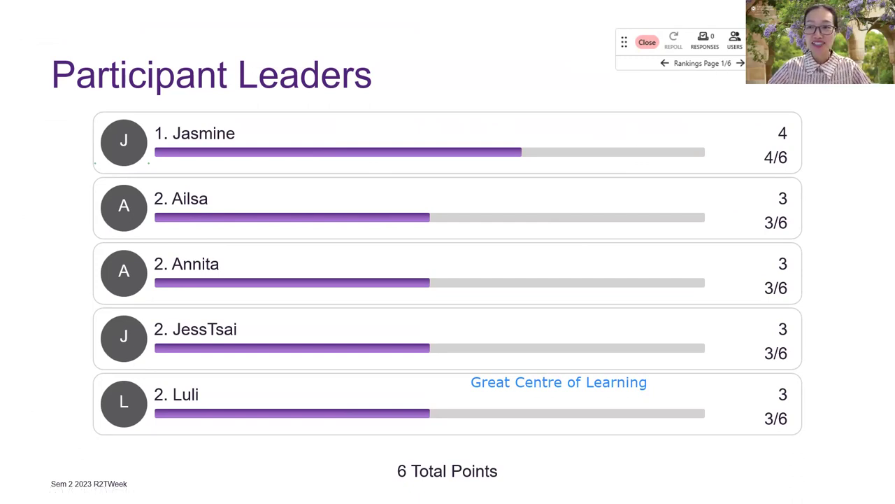
# Step: View the question types available for a new poll question and close the dialog without inserting one
pyautogui.click(777, 42)
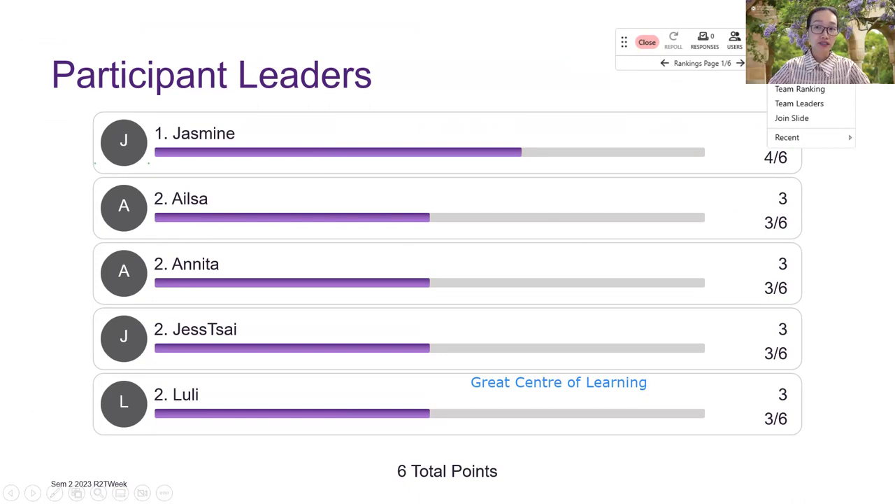
pyautogui.click(790, 74)
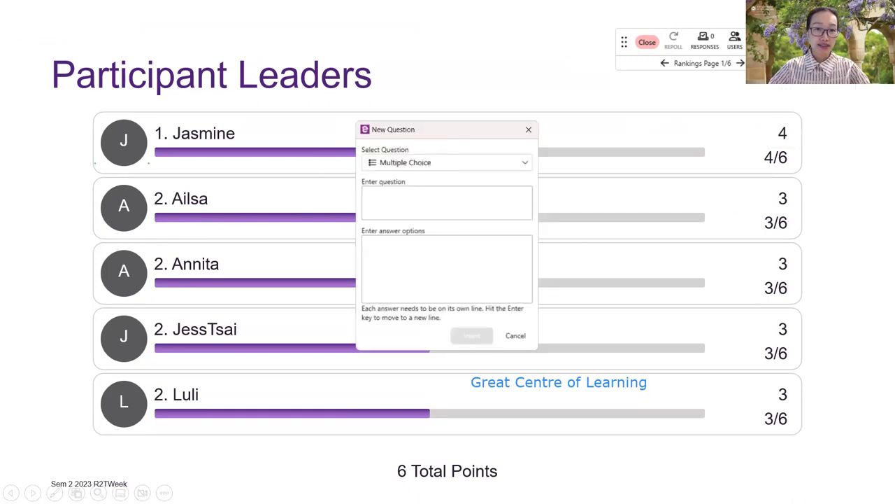
pyautogui.click(526, 163)
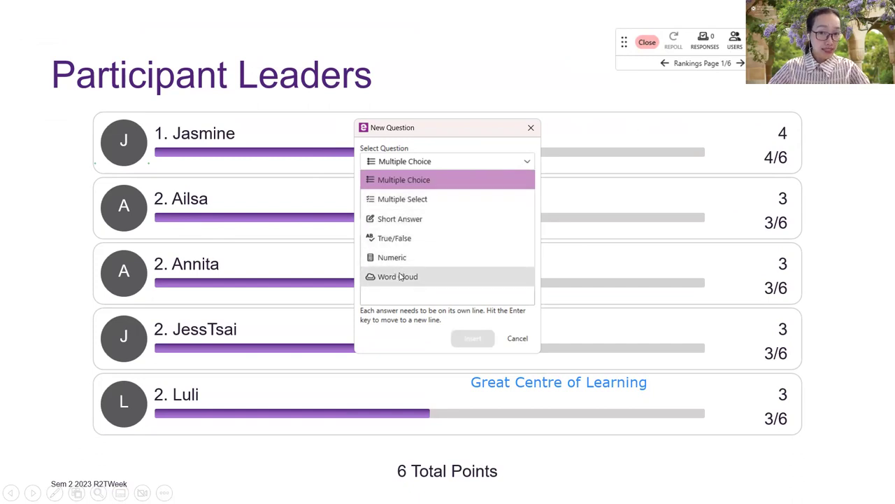
pyautogui.click(530, 130)
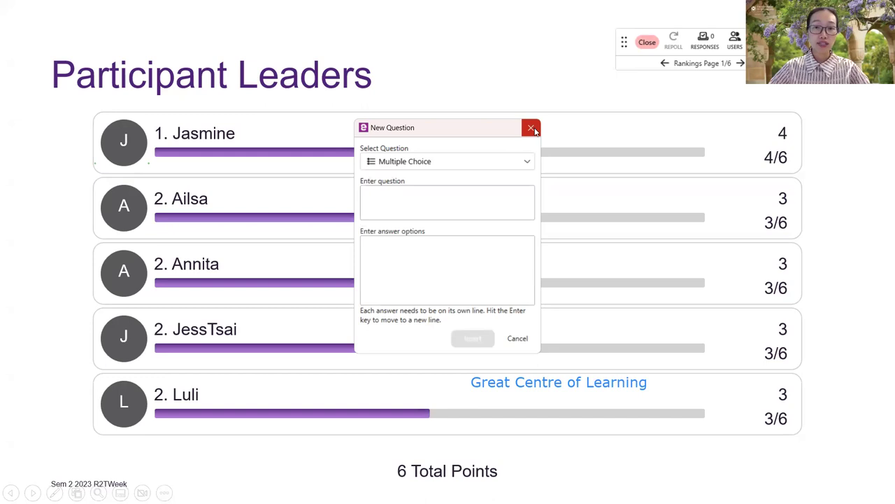
pyautogui.click(531, 130)
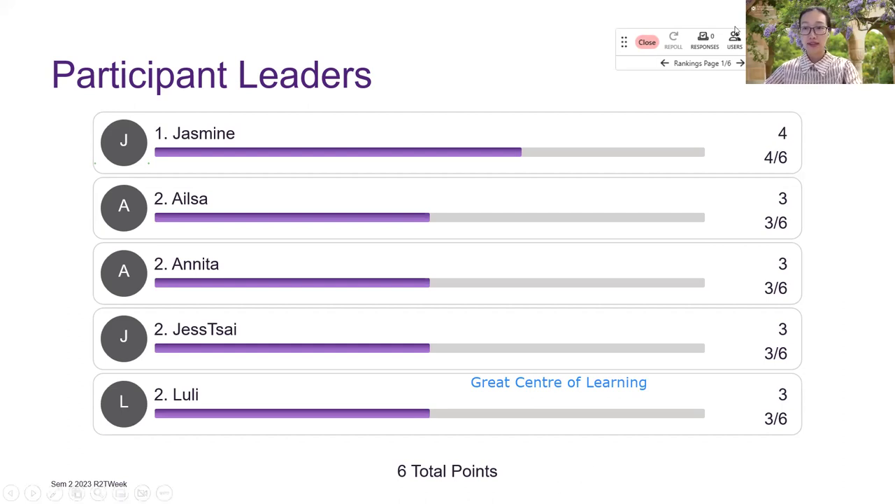
pyautogui.moveTo(770, 93)
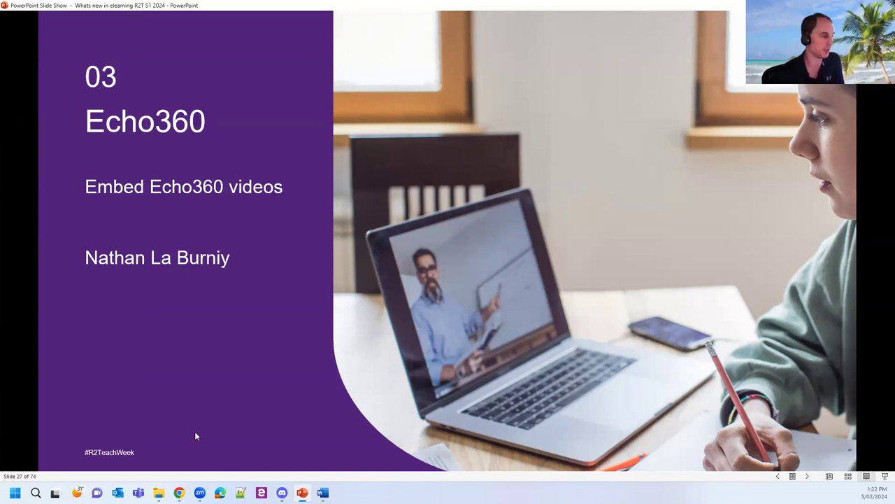
# Step: Switch to the Blackboard course in Chrome and start a new item in Week 1 named "Week 1 pre lecture content"
pyautogui.moveTo(179, 492)
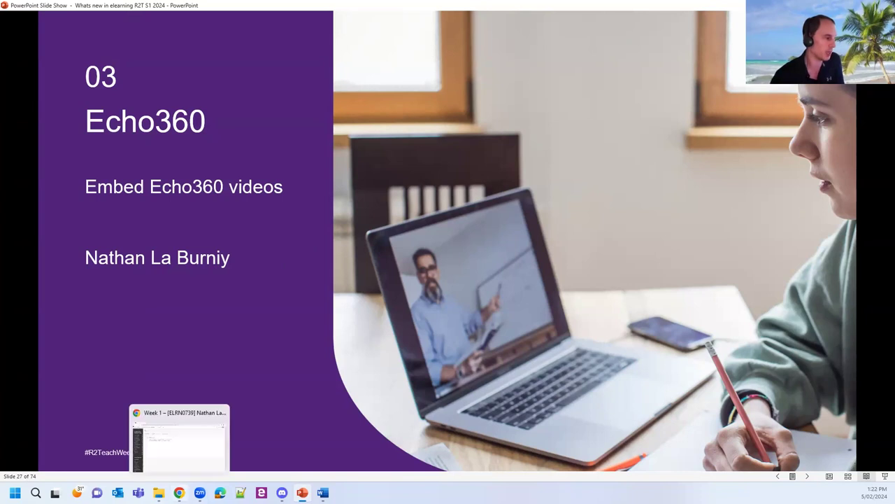
pyautogui.click(180, 444)
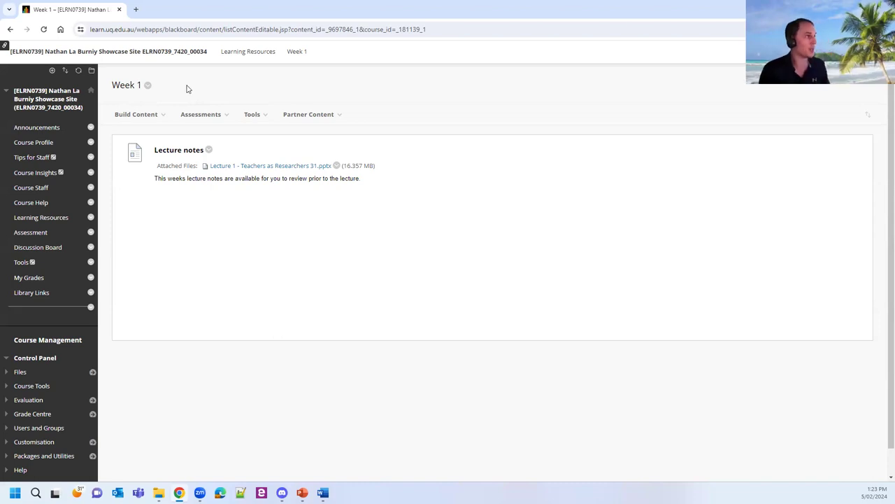
pyautogui.click(140, 114)
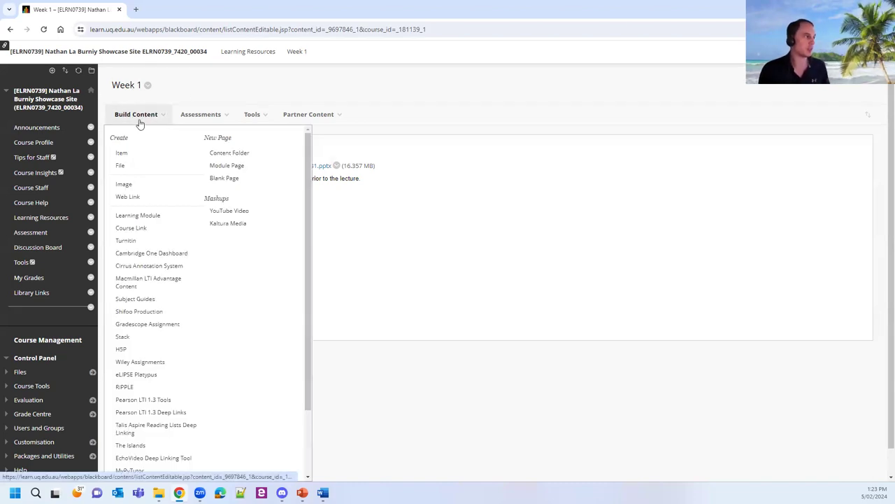
pyautogui.click(132, 155)
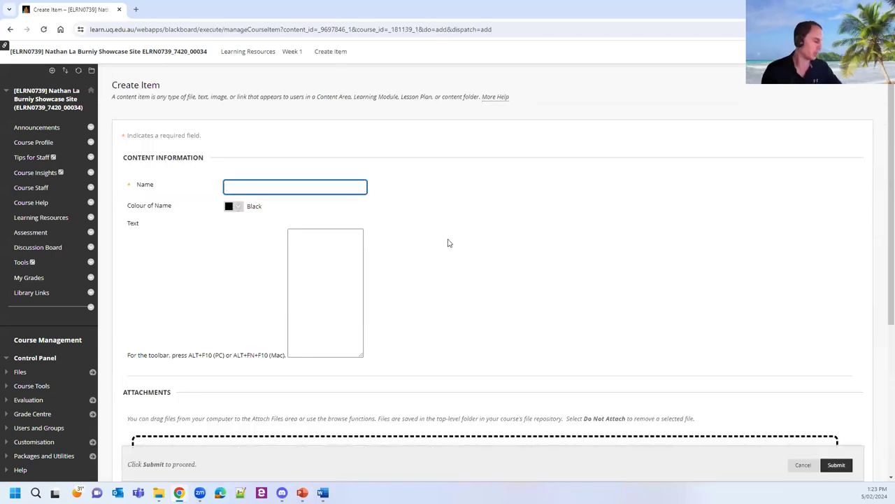
pyautogui.write('Week 1')
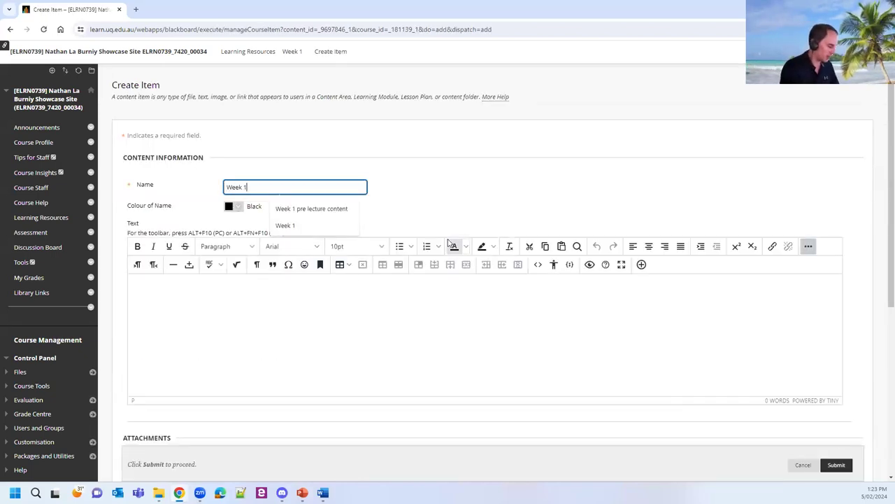
pyautogui.write(' pre')
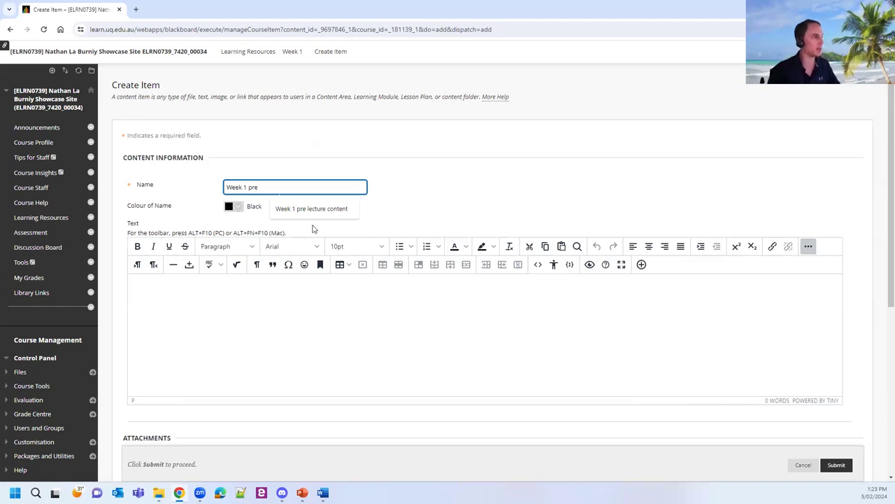
pyautogui.press('Down')
pyautogui.press('Return')
# Step: Launch the EchoVideo Deep Linking Tool to add content to the new item's text
pyautogui.click(379, 310)
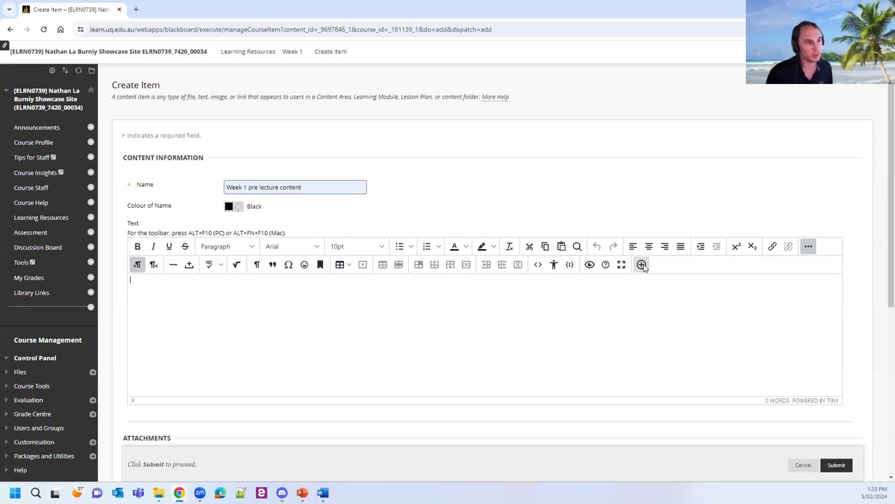
pyautogui.click(809, 247)
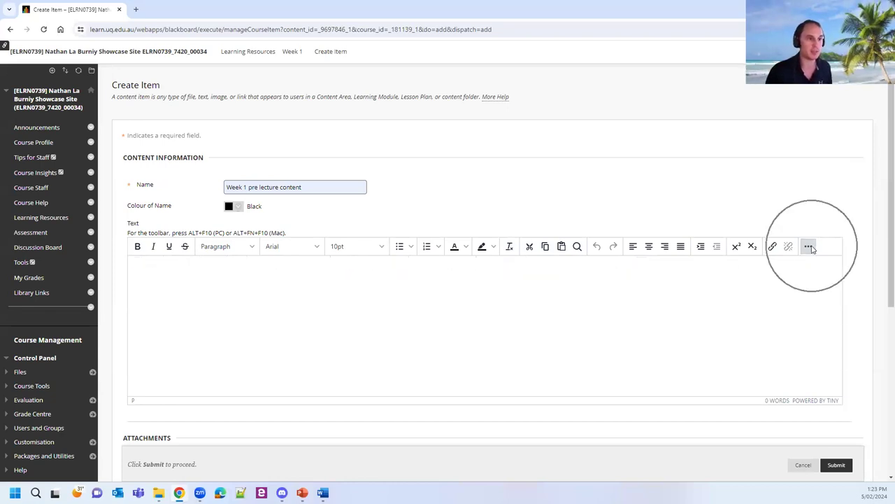
pyautogui.click(809, 247)
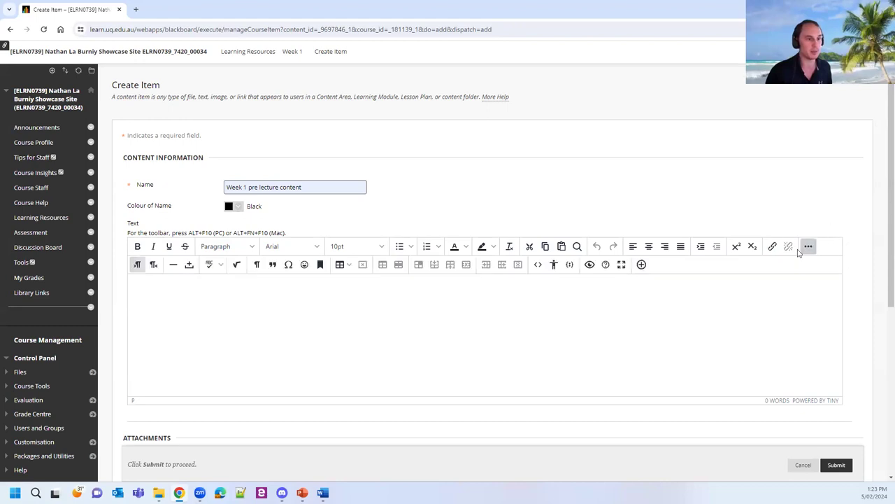
pyautogui.click(643, 266)
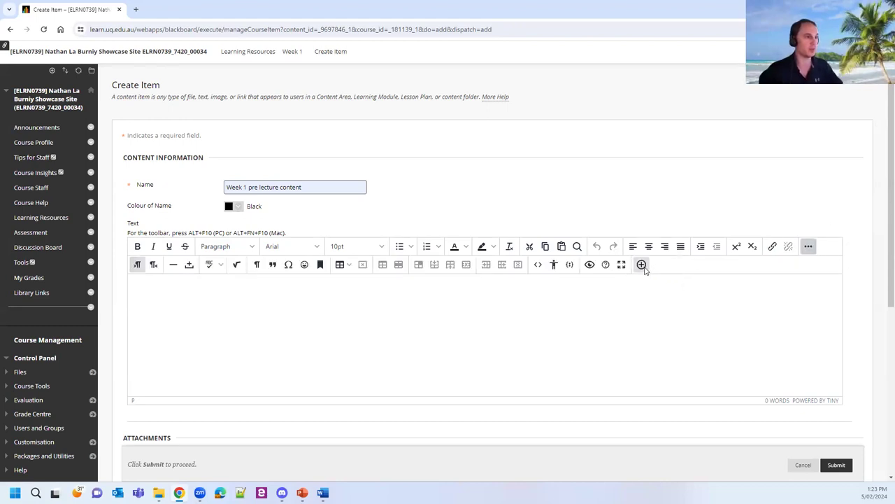
pyautogui.click(642, 267)
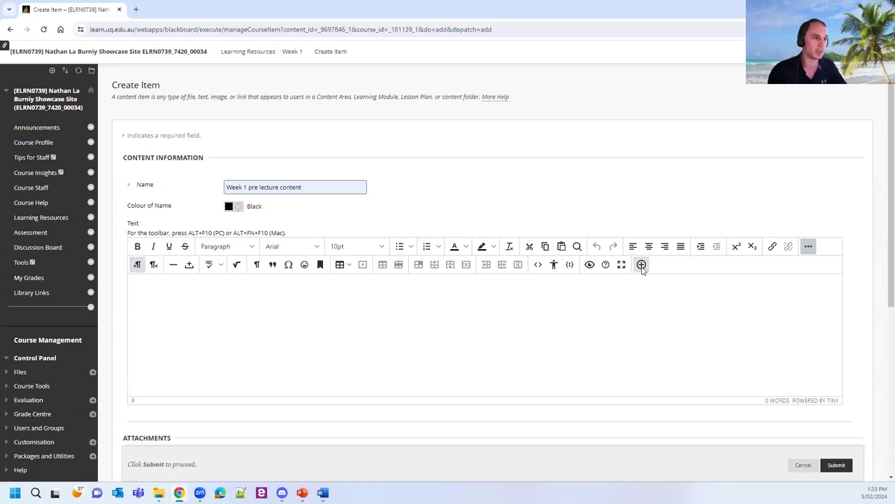
pyautogui.click(642, 266)
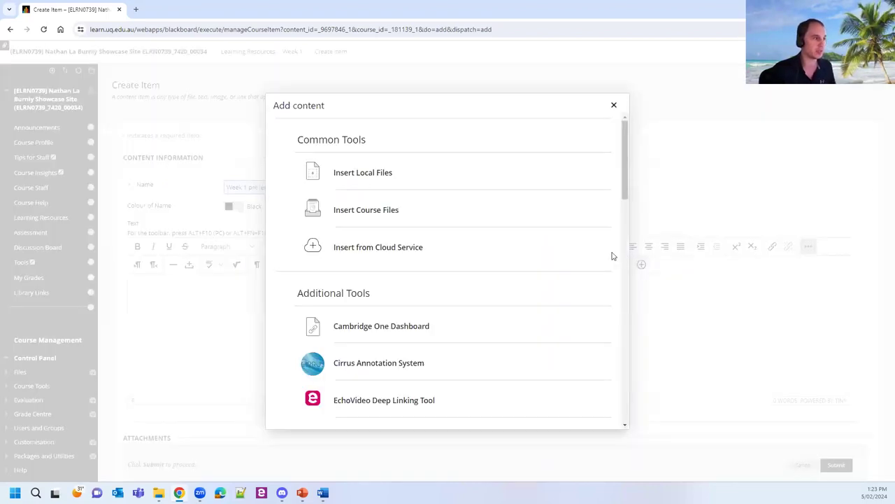
pyautogui.scroll(-2, 483, 266)
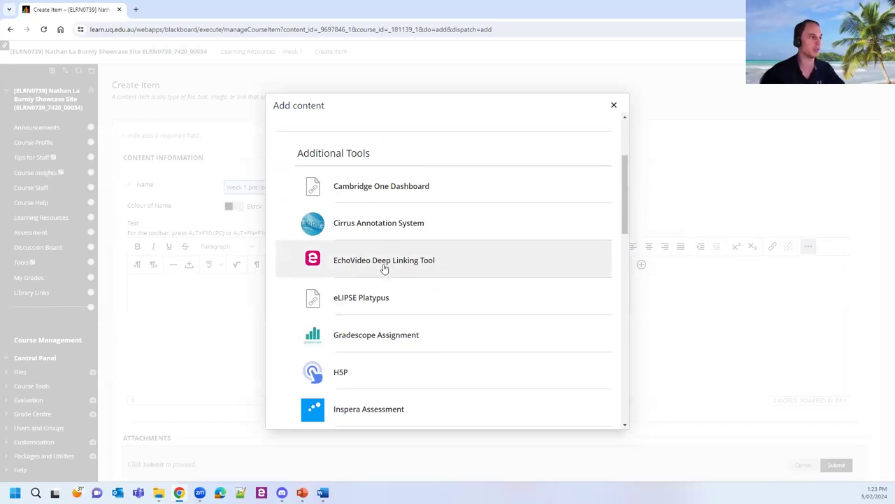
pyautogui.click(384, 266)
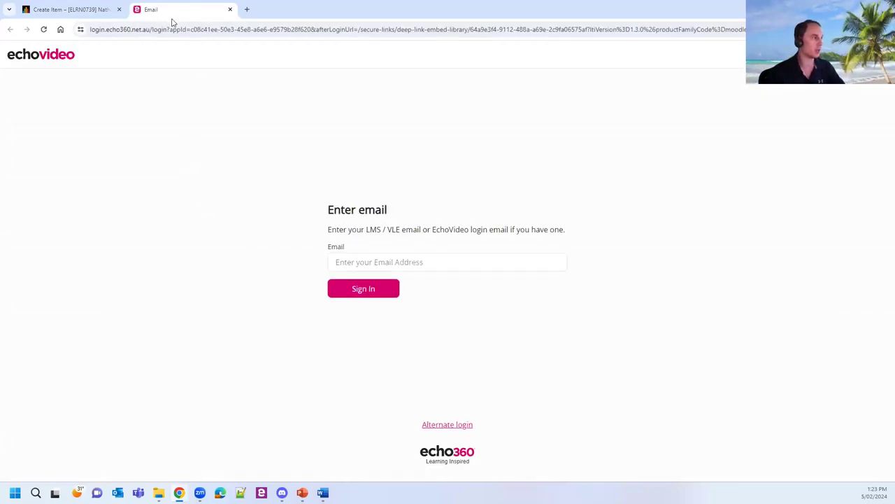
# Step: Sign in to EchoVideo with the account's e-mail address and University of Queensland as the institution
pyautogui.click(350, 260)
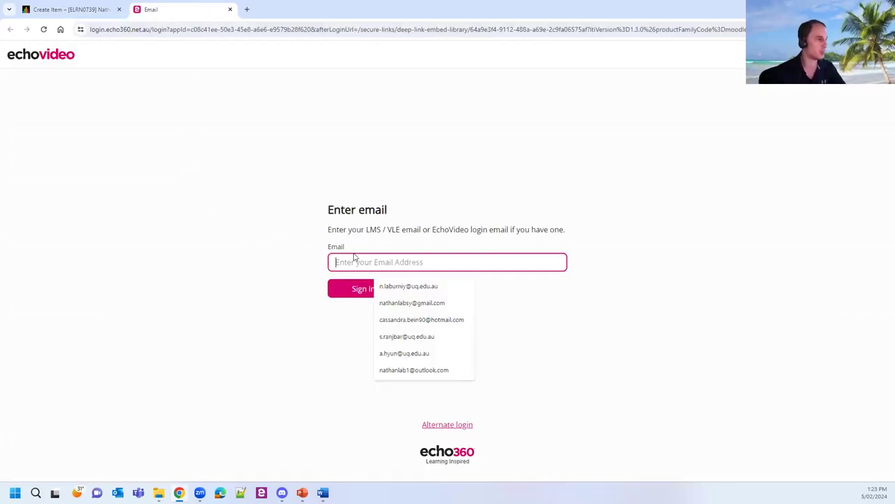
pyautogui.click(410, 286)
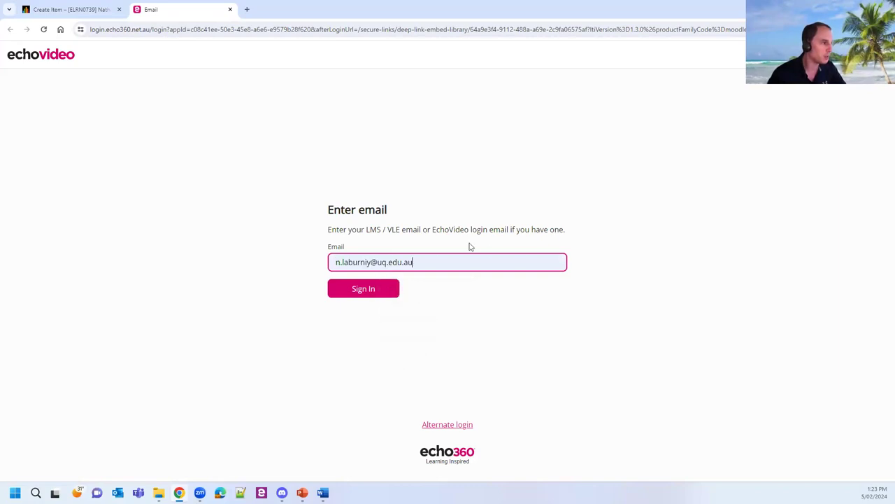
pyautogui.click(370, 292)
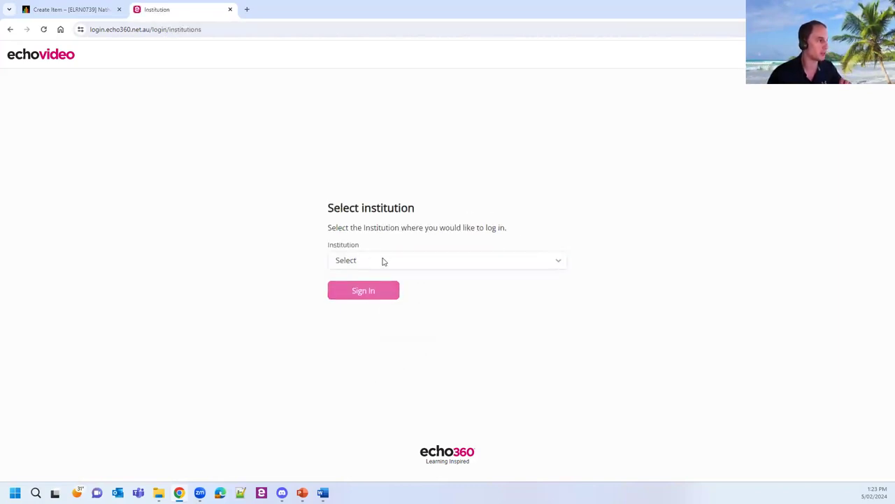
pyautogui.click(384, 260)
pyautogui.click(424, 308)
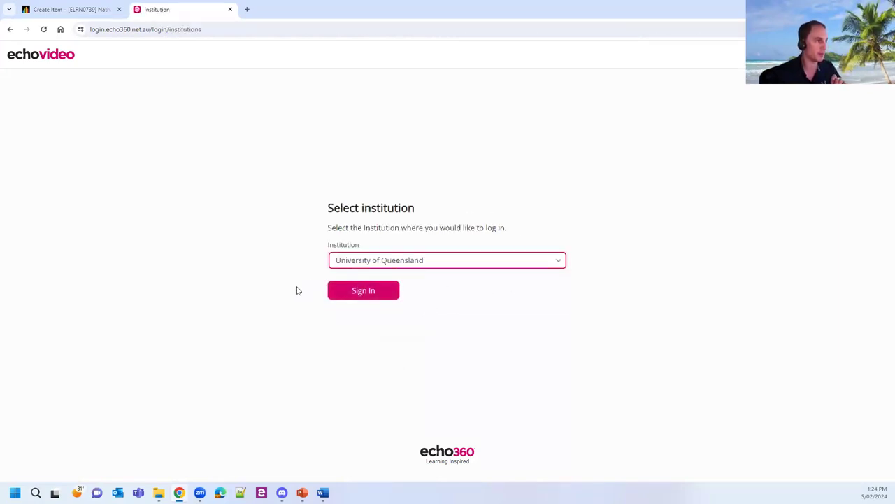
pyautogui.click(360, 295)
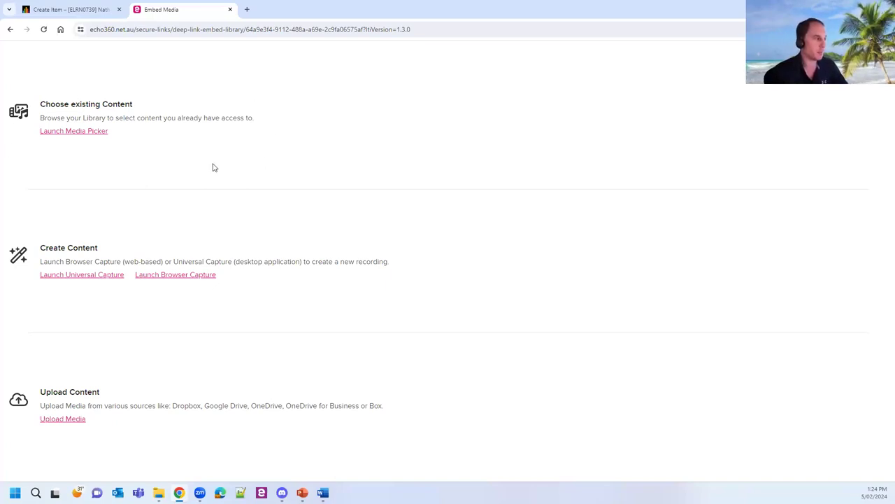
# Step: Open the media picker for existing content and sort the recordings by Date Created, newest first
pyautogui.click(119, 430)
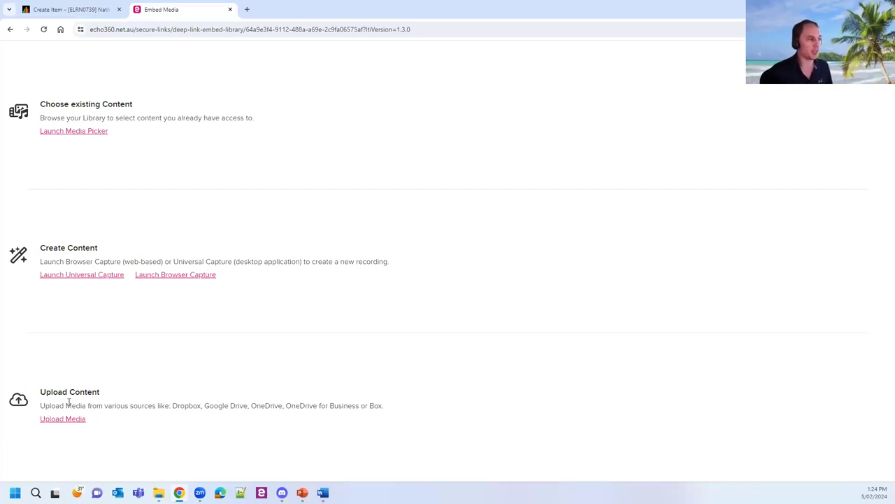
pyautogui.click(56, 419)
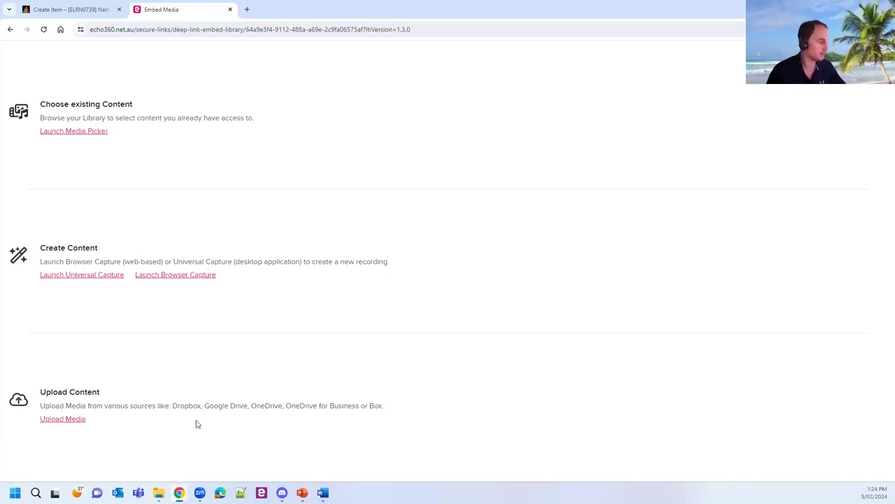
pyautogui.click(70, 132)
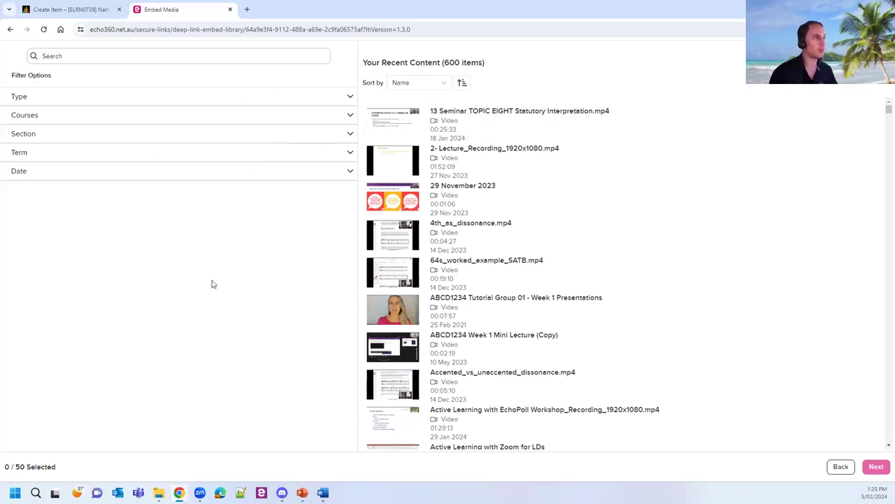
pyautogui.click(58, 56)
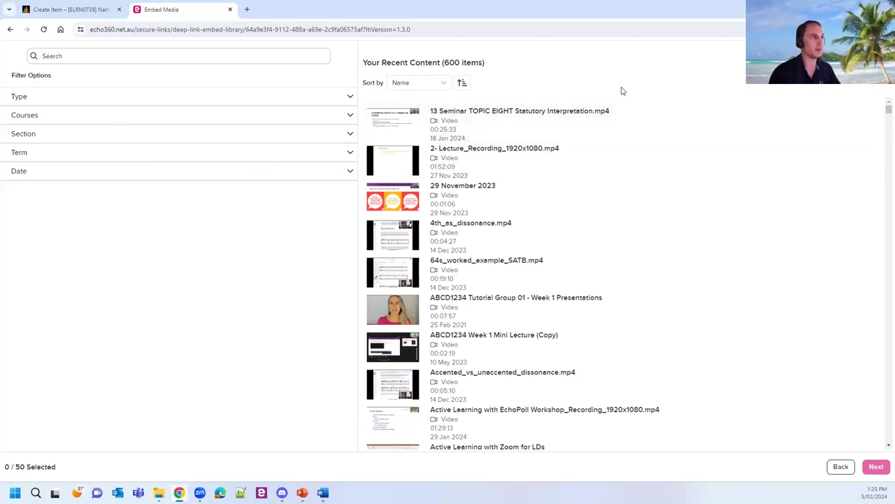
pyautogui.click(442, 85)
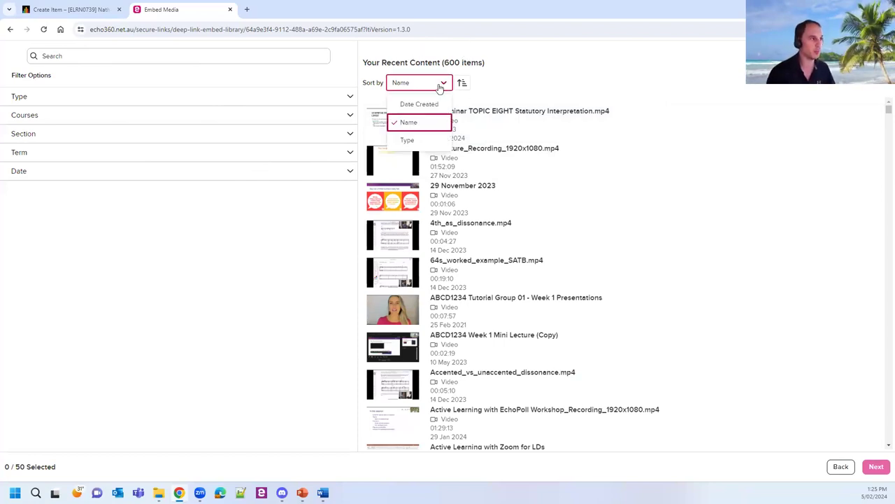
pyautogui.click(430, 105)
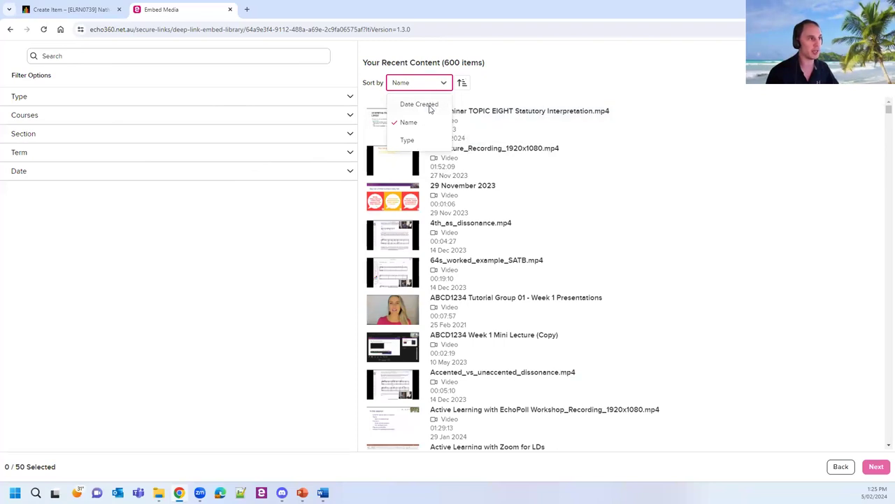
pyautogui.click(464, 87)
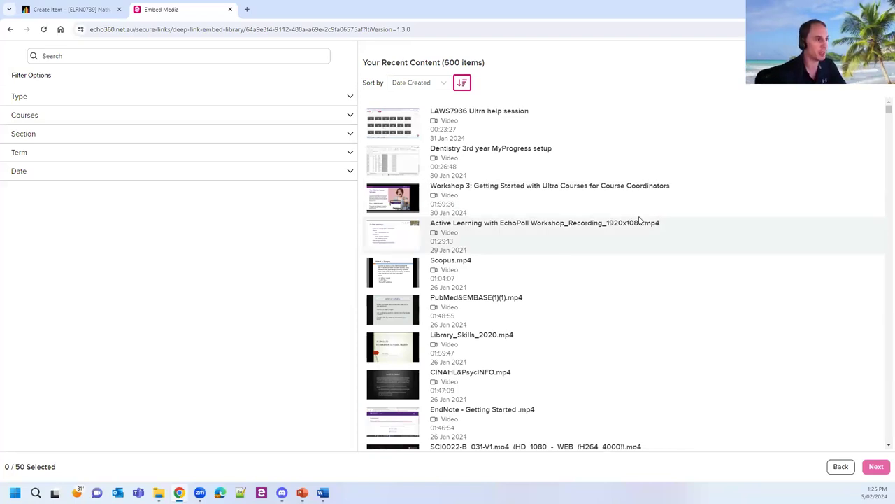
# Step: Embed the video "Active Learning with EchoPoll Workshop_Recording_1920x1080.mp4" with the default embed options
pyautogui.click(410, 241)
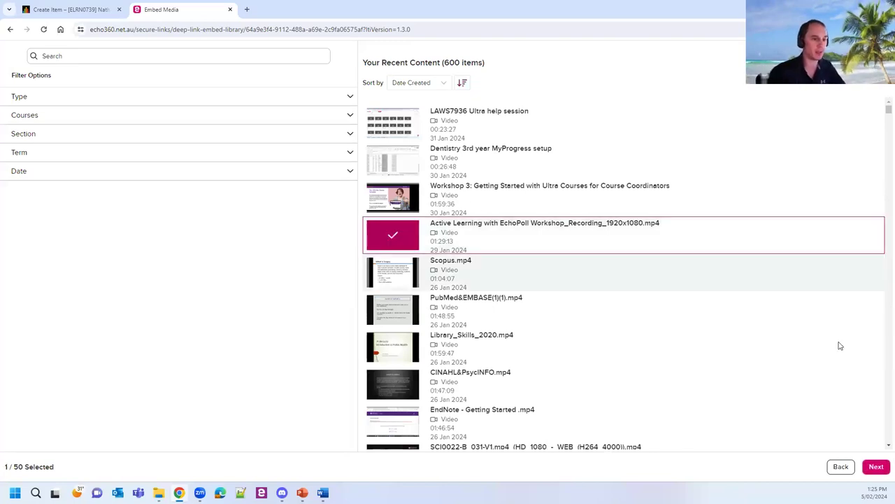
pyautogui.click(877, 468)
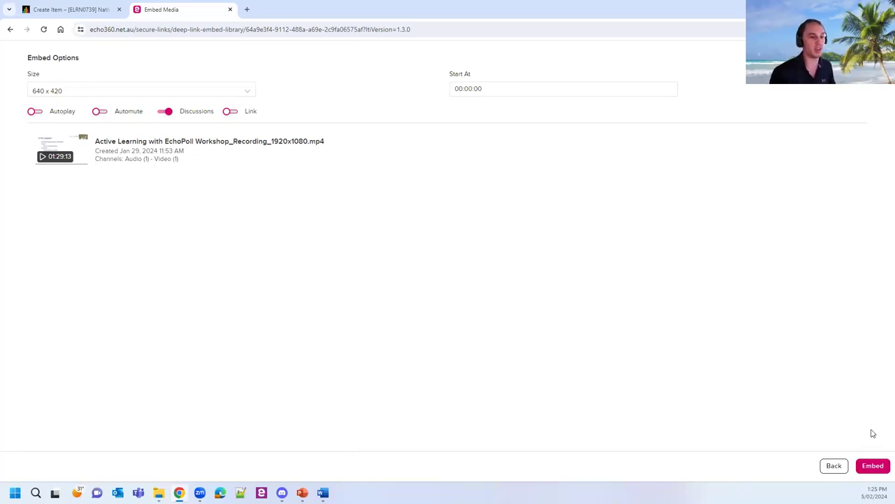
pyautogui.click(874, 467)
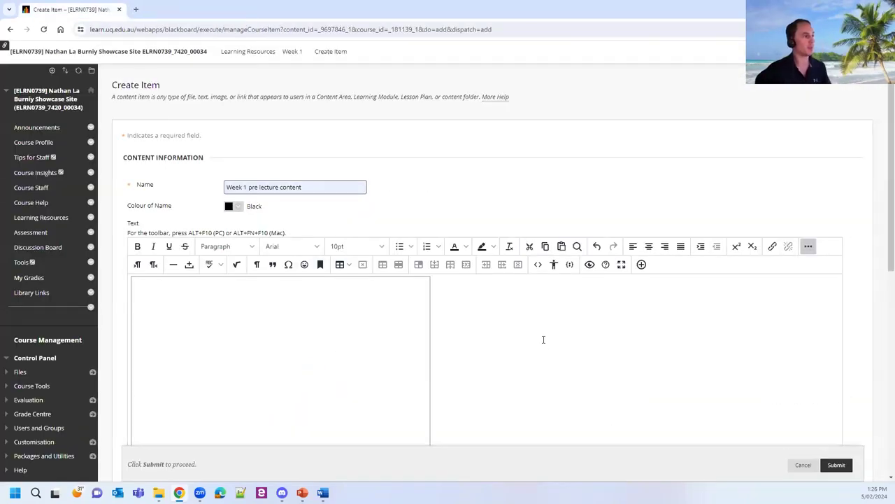
# Step: Check the embedded video in the item's text and submit the item to the Week 1 folder
pyautogui.scroll(-2, 542, 340)
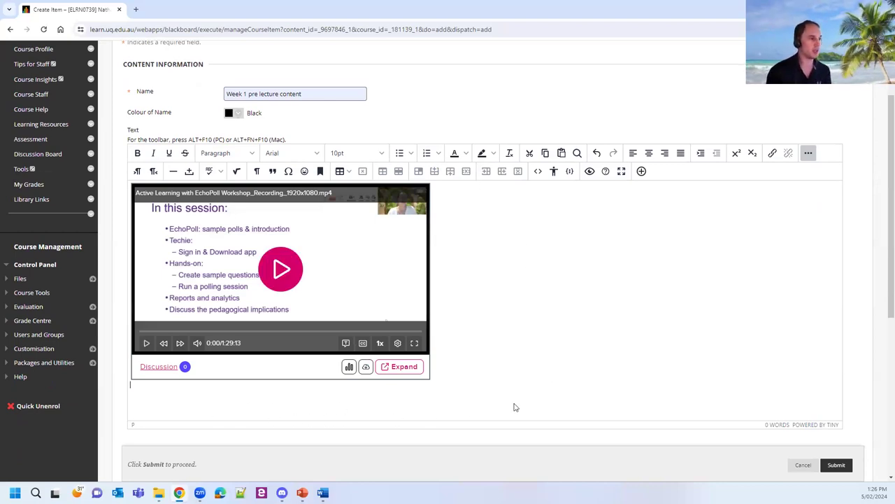
pyautogui.scroll(-1, 805, 404)
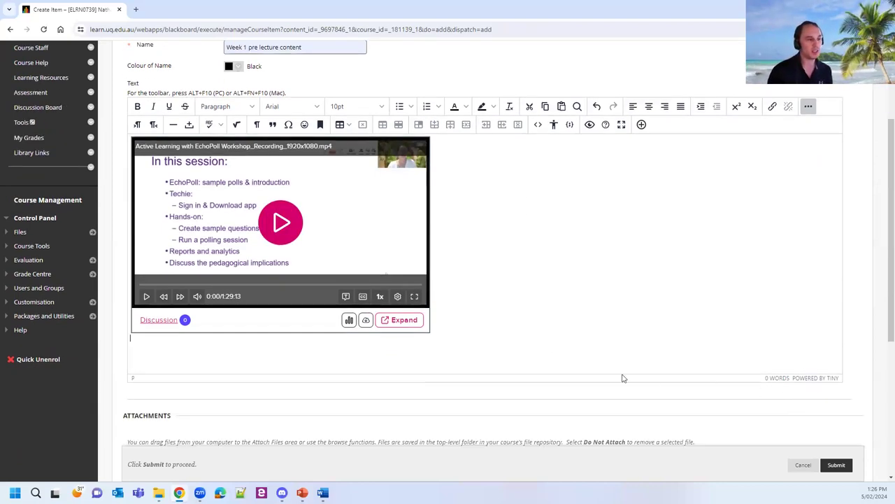
pyautogui.click(520, 355)
pyautogui.scroll(-1, 520, 354)
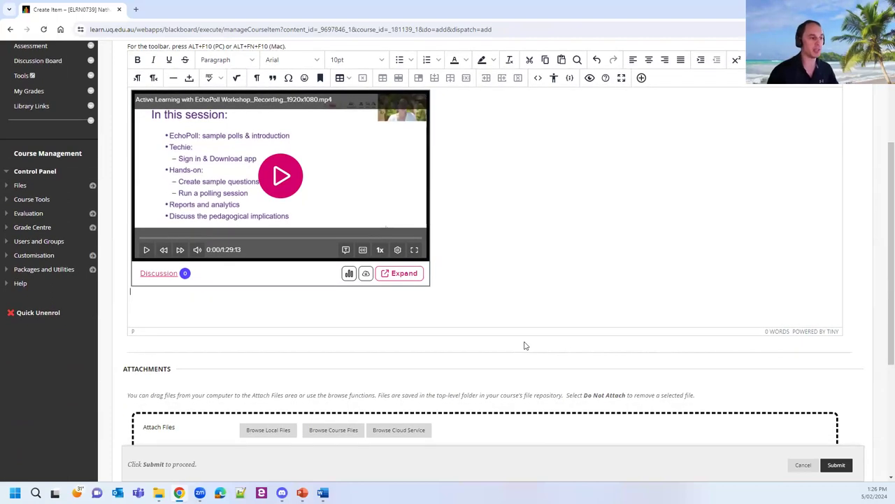
pyautogui.scroll(1, 524, 343)
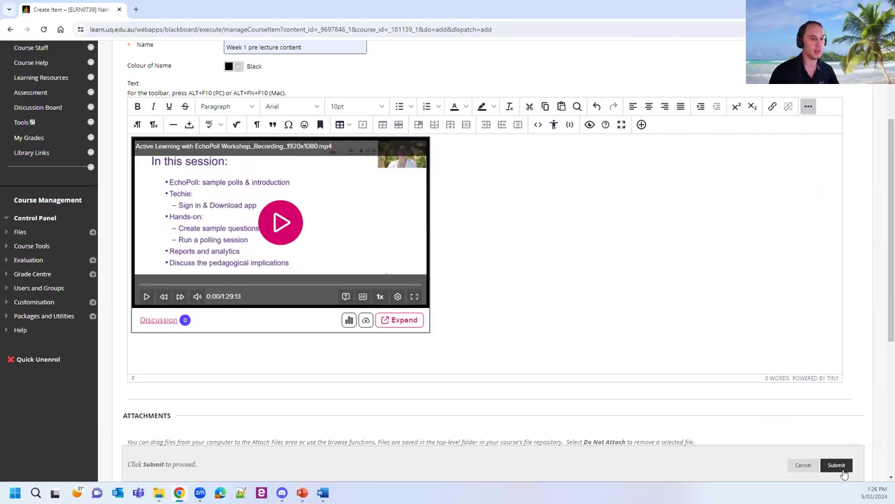
pyautogui.click(842, 469)
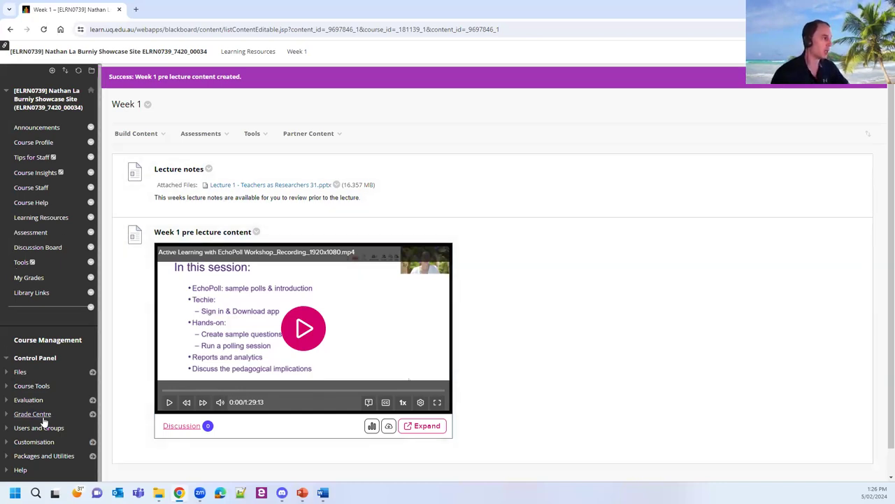
# Step: Open Lecture Recordings from Learning Resources to view the scheduled classes in EchoVideo, and close that page
pyautogui.click(42, 218)
pyautogui.scroll(-1, 207, 399)
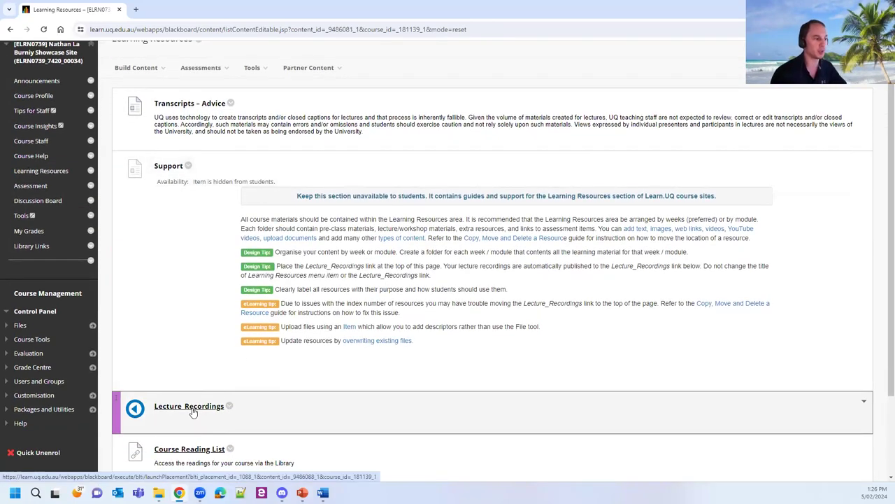
pyautogui.click(193, 411)
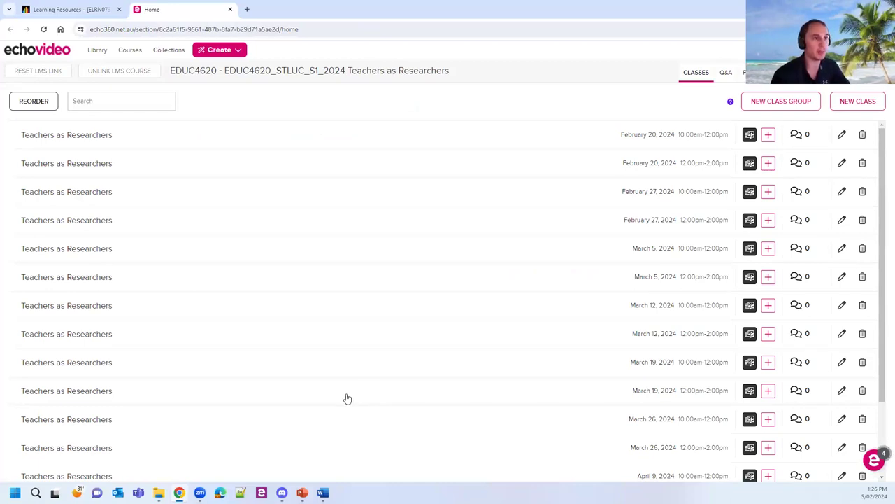
pyautogui.click(229, 10)
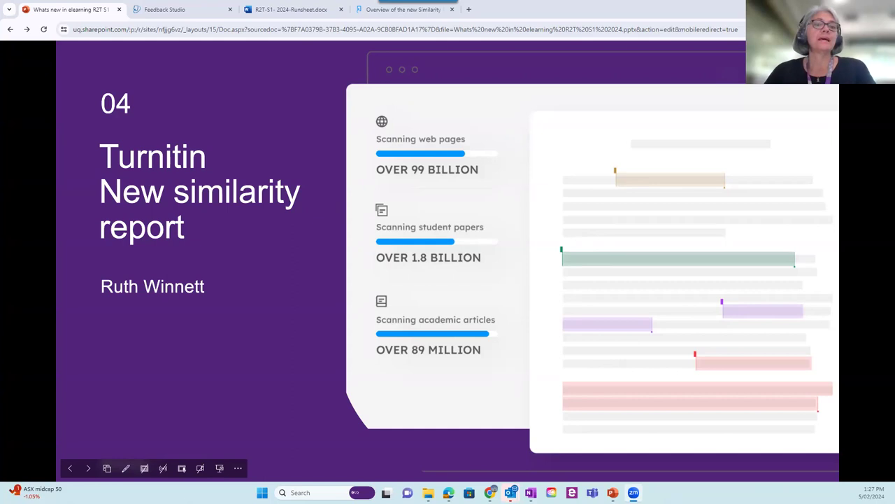
# Step: Present the Turnitin similarity report slides, from the rollout timeline and colour bands through to the four match categories
pyautogui.click(89, 469)
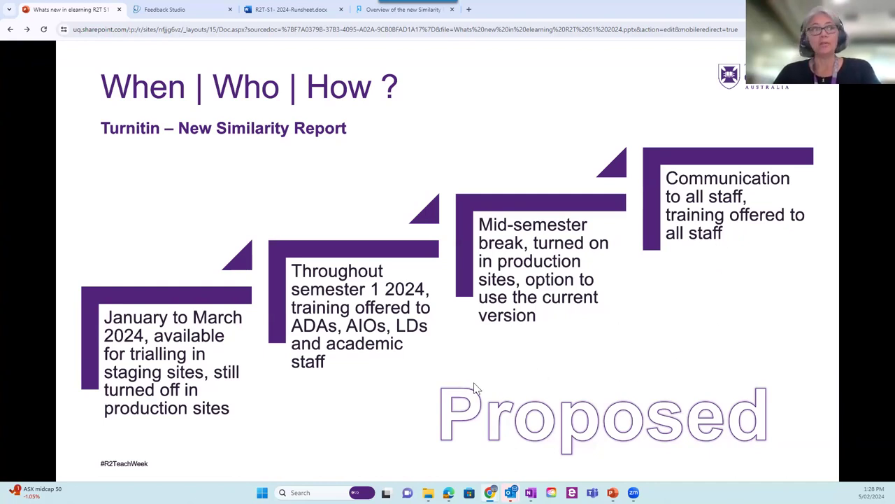
pyautogui.click(360, 428)
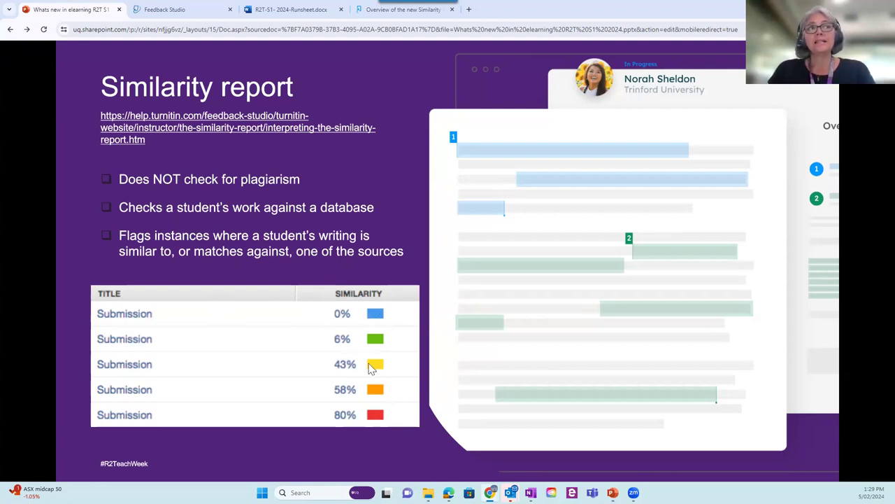
pyautogui.click(375, 395)
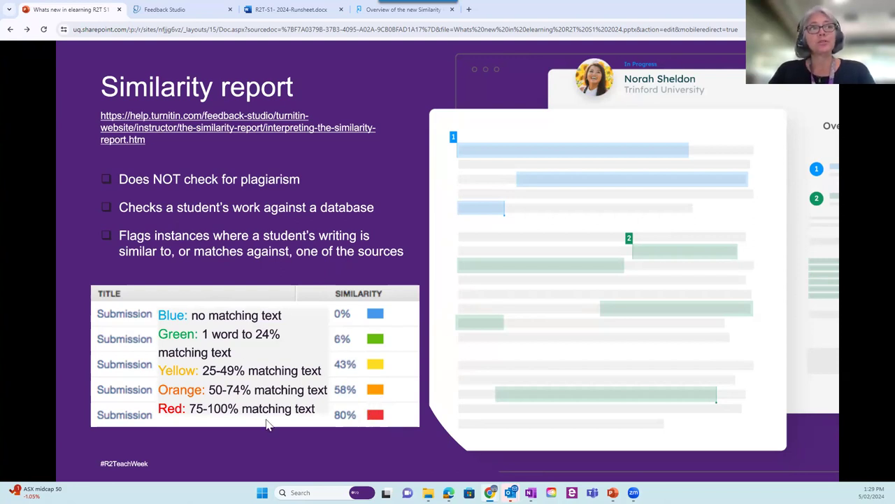
pyautogui.click(354, 450)
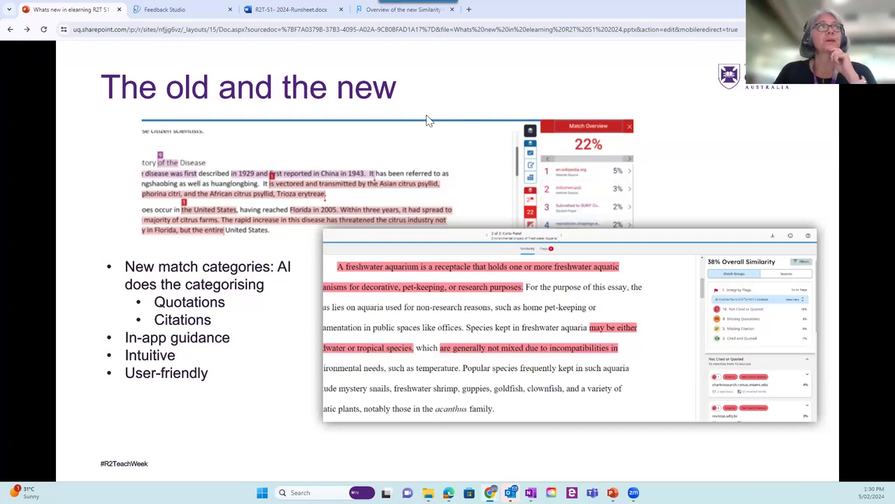
pyautogui.press('Right')
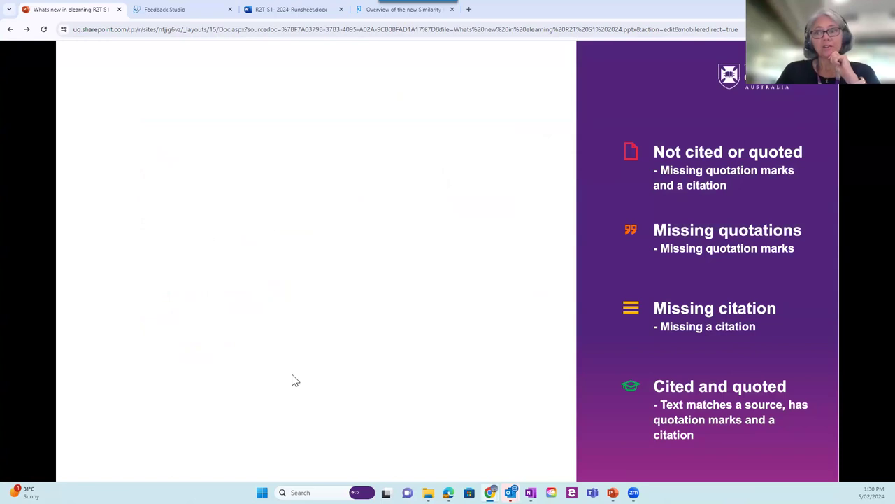
# Step: Switch to Turnitin Feedback Studio and examine the match groups and the highlighted matches in the freshwater aquaria essay
pyautogui.click(170, 12)
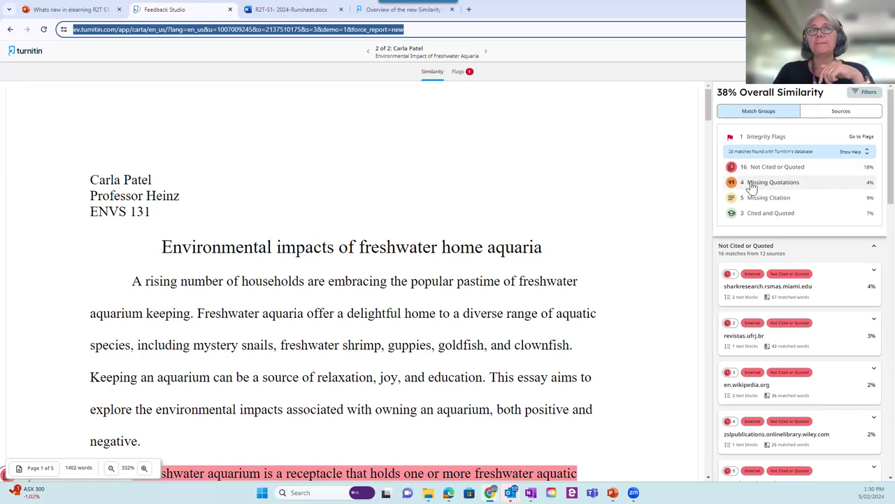
pyautogui.click(752, 187)
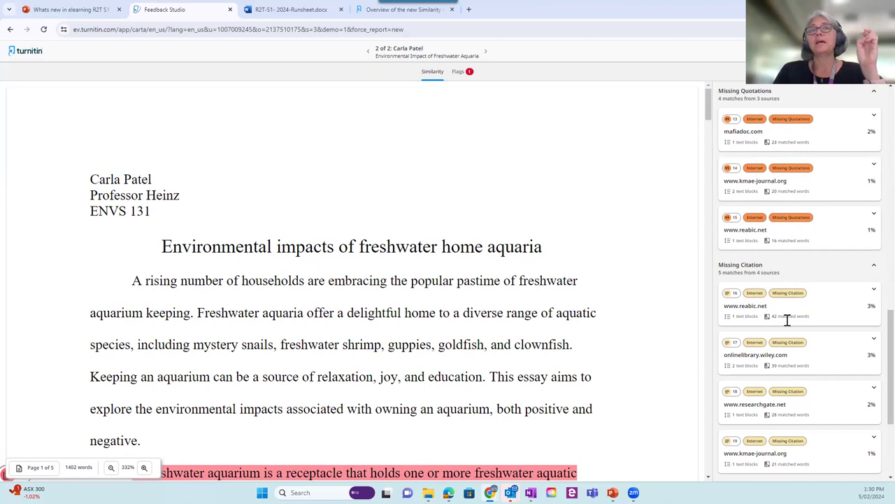
pyautogui.scroll(-3, 780, 341)
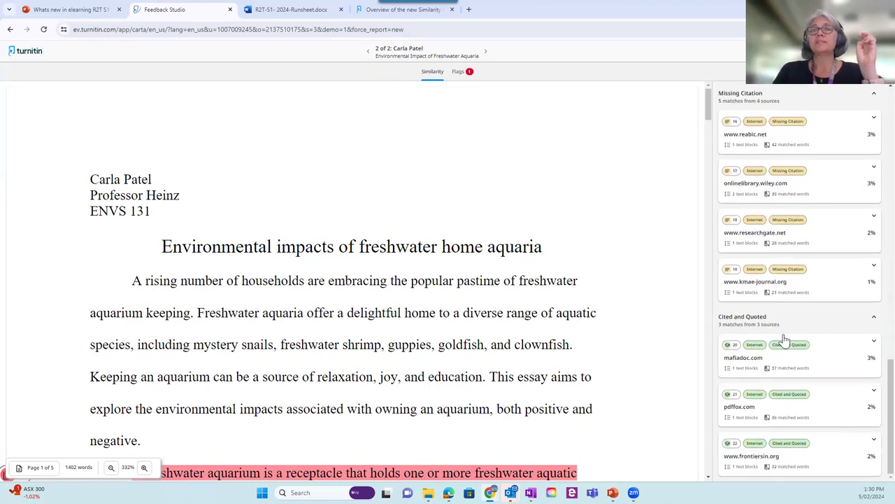
pyautogui.scroll(-15, 538, 371)
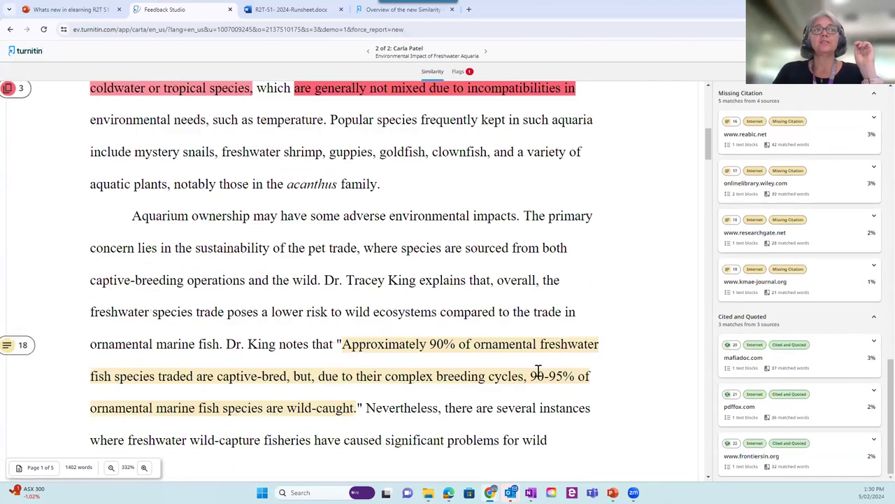
pyautogui.scroll(-5, 538, 371)
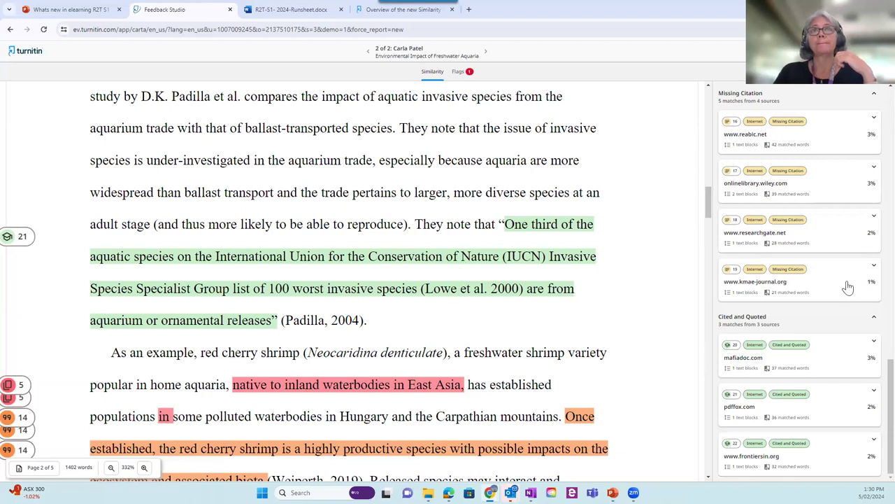
pyautogui.scroll(8, 848, 298)
pyautogui.scroll(10, 848, 297)
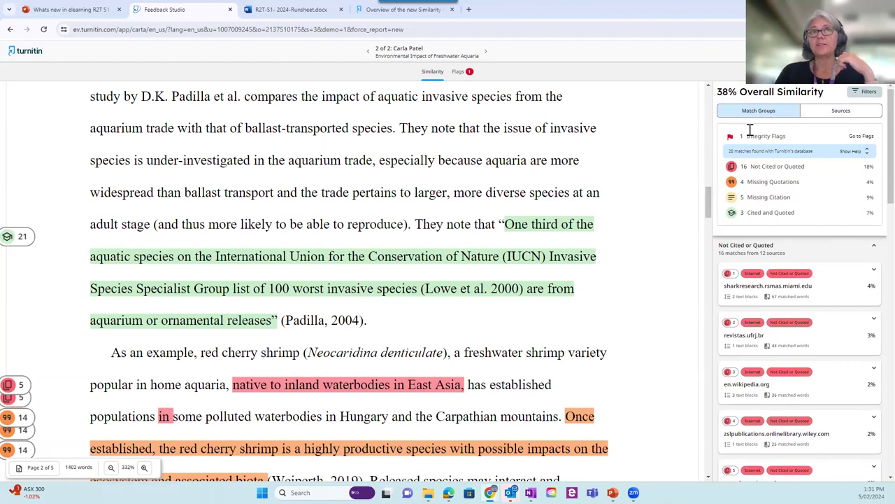
# Step: Reload the similarity report and view its Sources list and Filters options
pyautogui.click(829, 120)
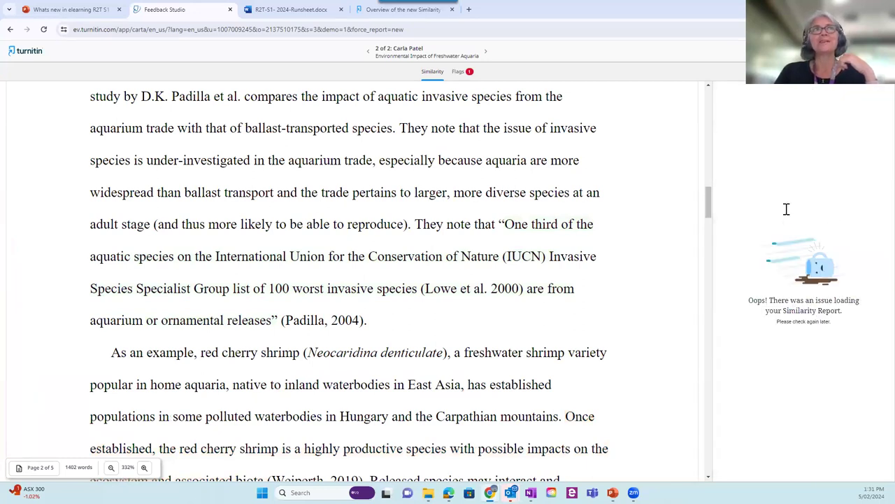
pyautogui.click(202, 29)
pyautogui.press('Return')
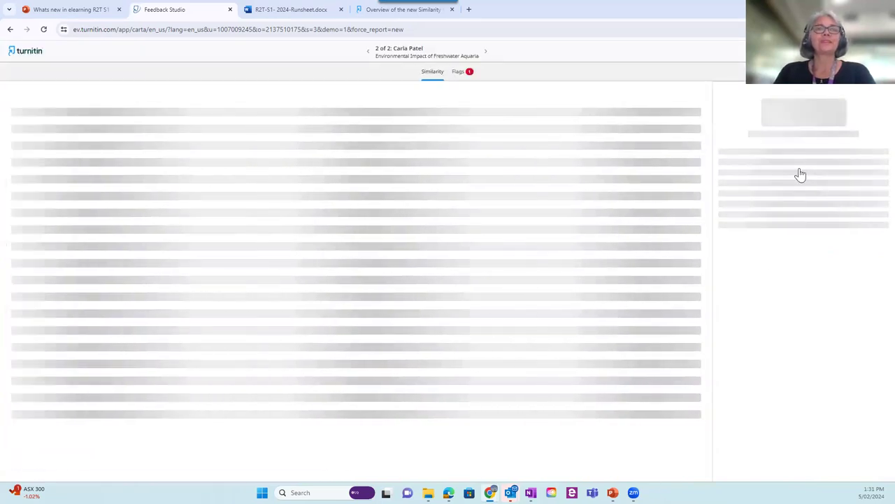
pyautogui.click(840, 114)
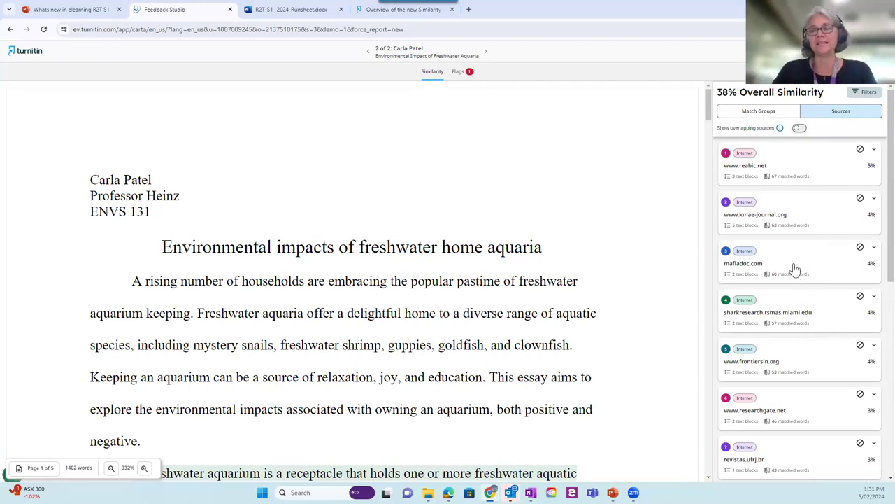
pyautogui.click(865, 92)
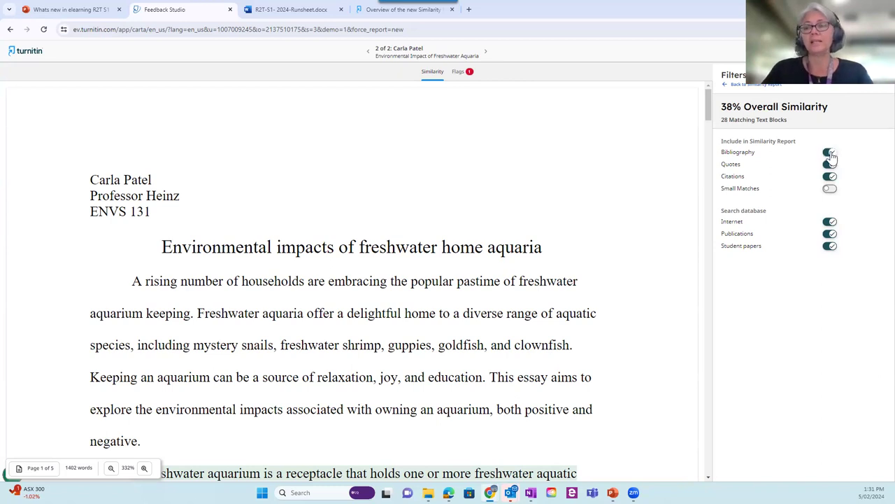
# Step: Return to the presentation and reveal all the points on the slide about Turnitin's database
pyautogui.click(83, 14)
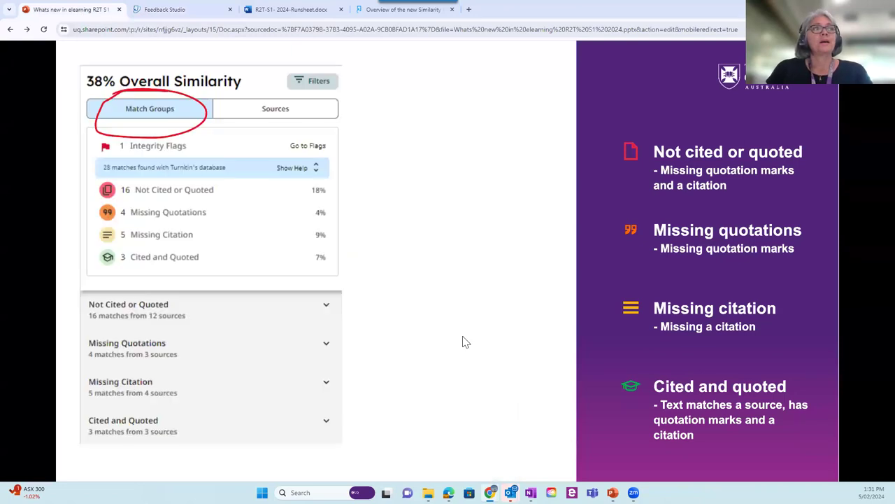
pyautogui.click(464, 371)
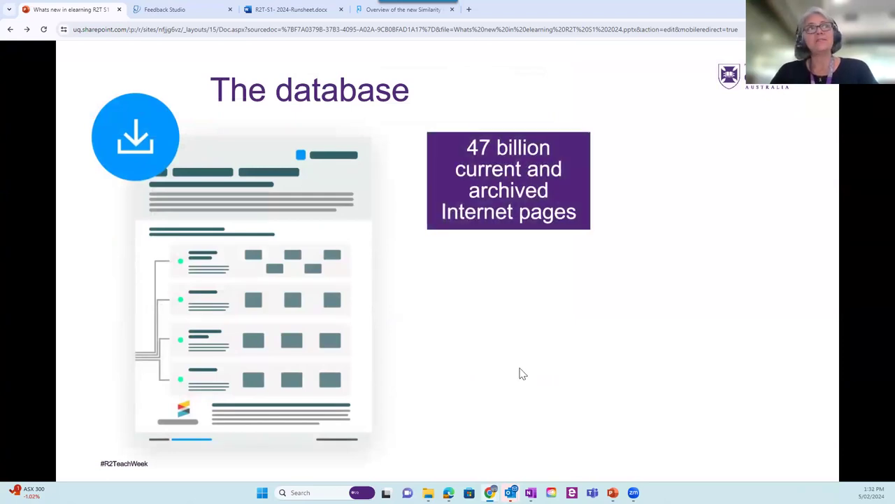
pyautogui.click(520, 372)
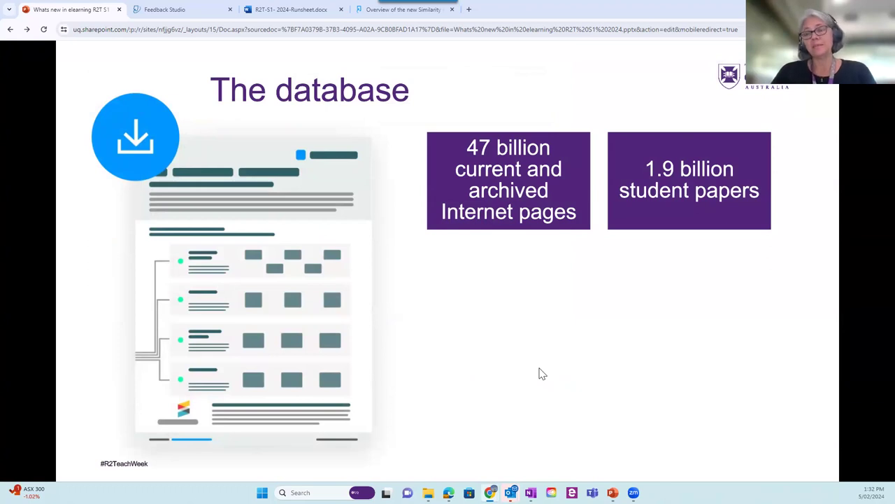
pyautogui.click(537, 378)
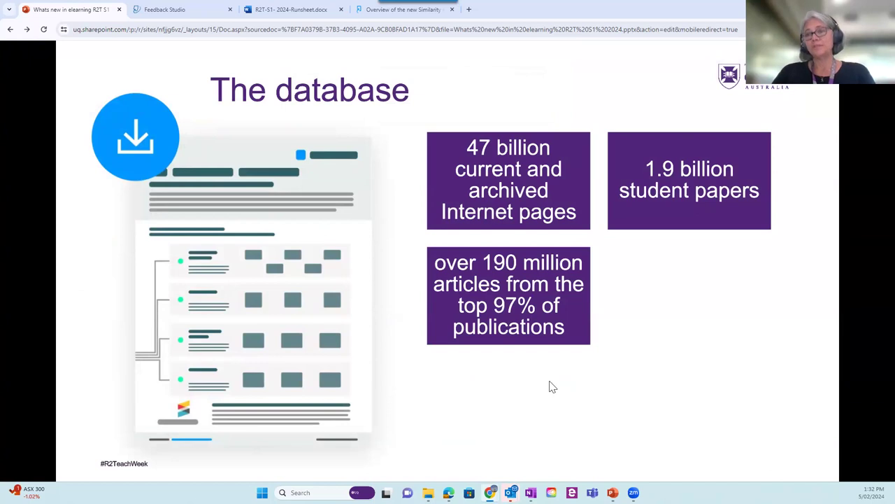
pyautogui.click(551, 388)
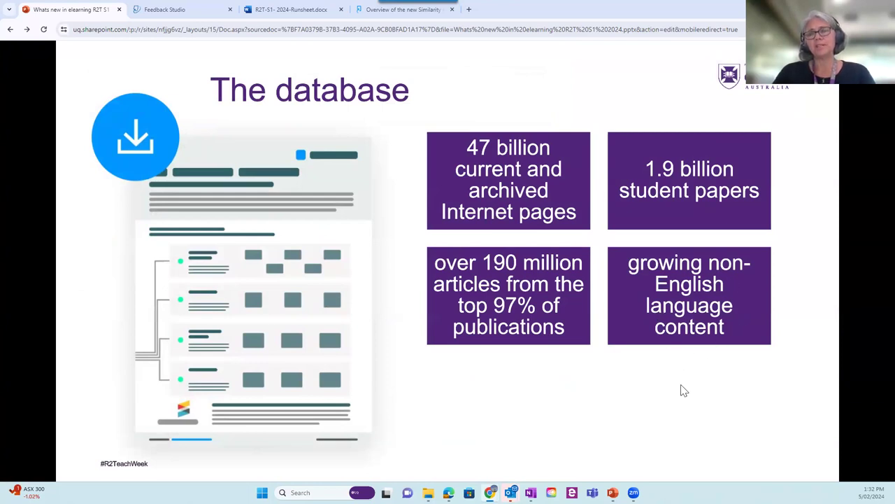
pyautogui.click(648, 422)
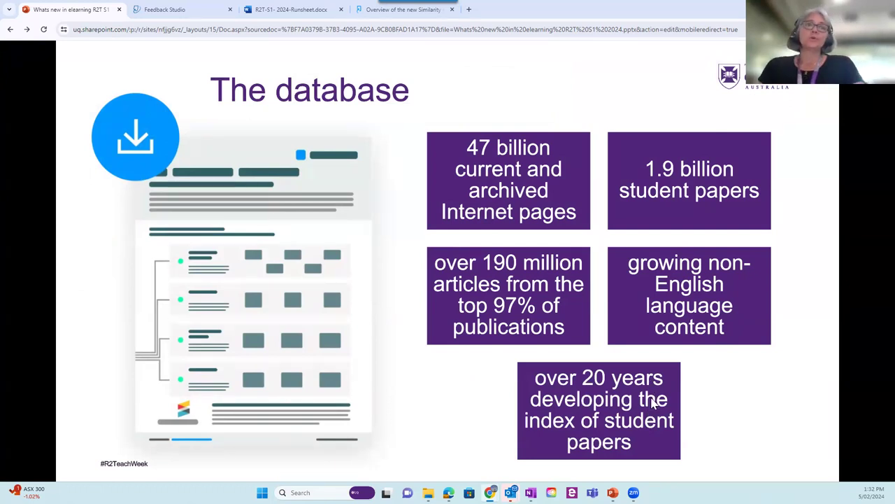
# Step: Present the Remember slide and its comparison of the 5% and 30% similarity examples
pyautogui.click(698, 422)
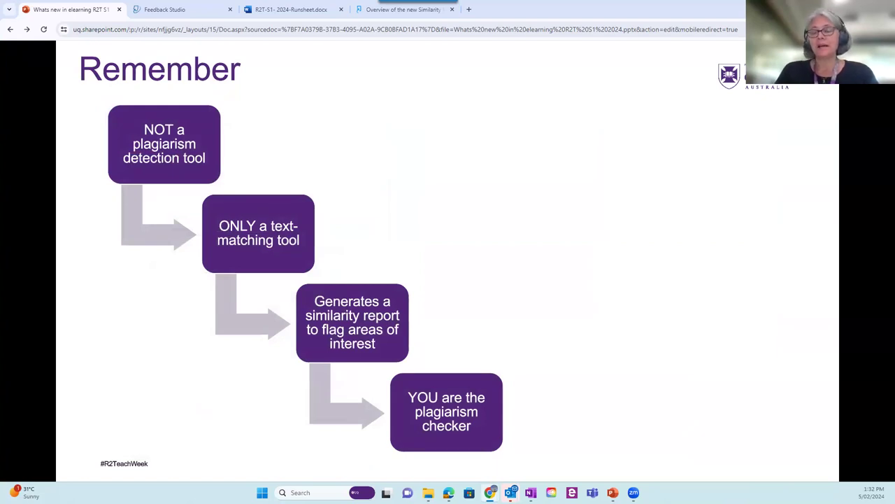
pyautogui.click(617, 422)
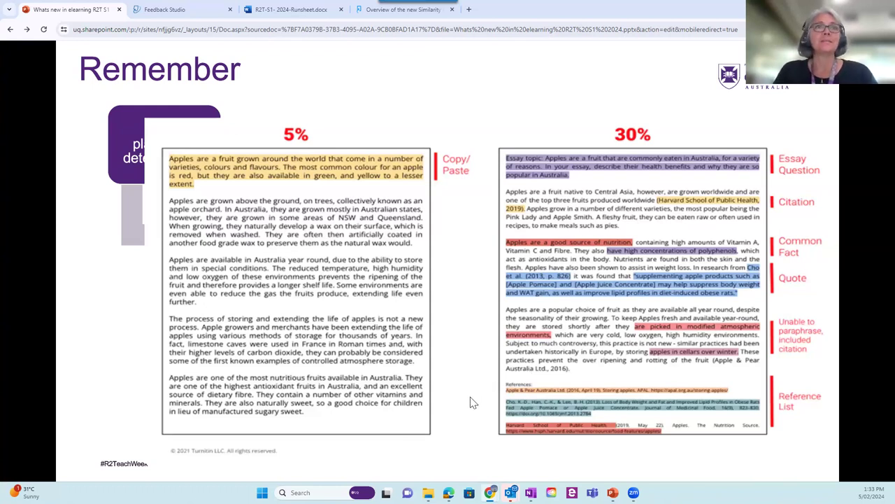
pyautogui.click(456, 415)
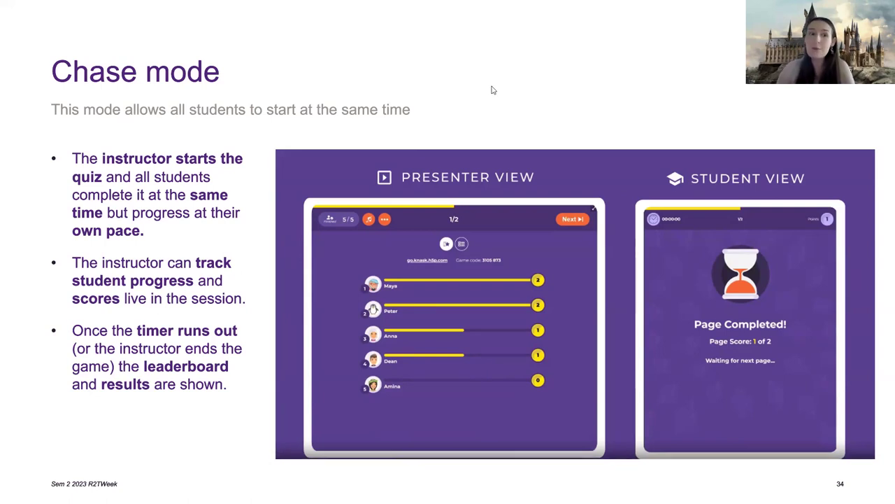
# Step: Advance the slides past Chase mode and Page by page mode to the instructions for playing The Chase
pyautogui.click(491, 88)
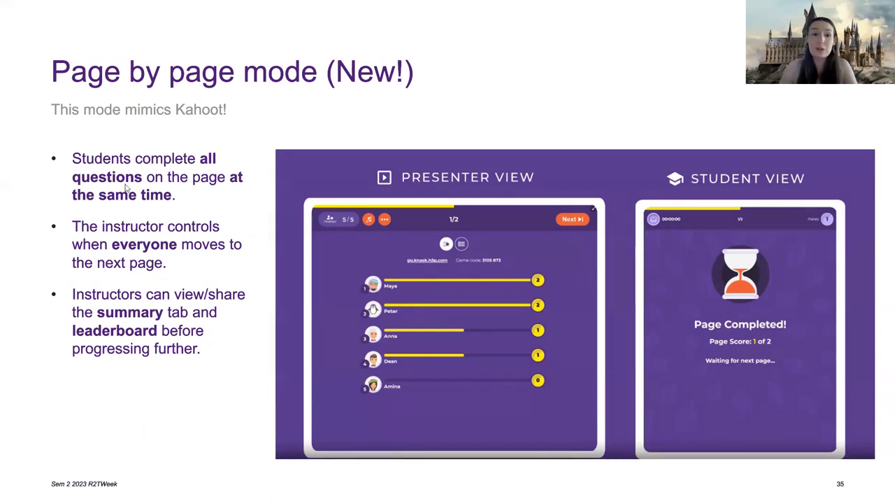
pyautogui.press('Right')
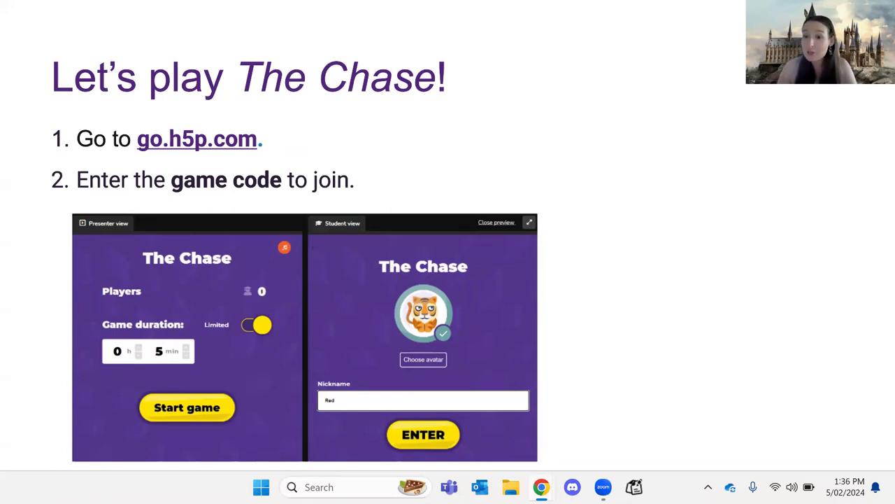
# Step: Switch to the H5P game The Chase page-by-page, reload its page and show the presenter view full screen
pyautogui.hotkey('alt', 'Tab')
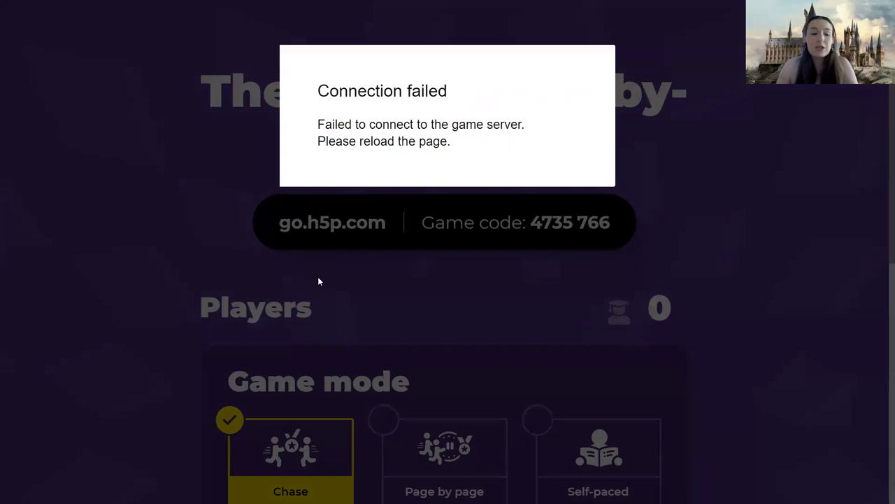
pyautogui.press('Escape')
pyautogui.click(233, 44)
pyautogui.press('Return')
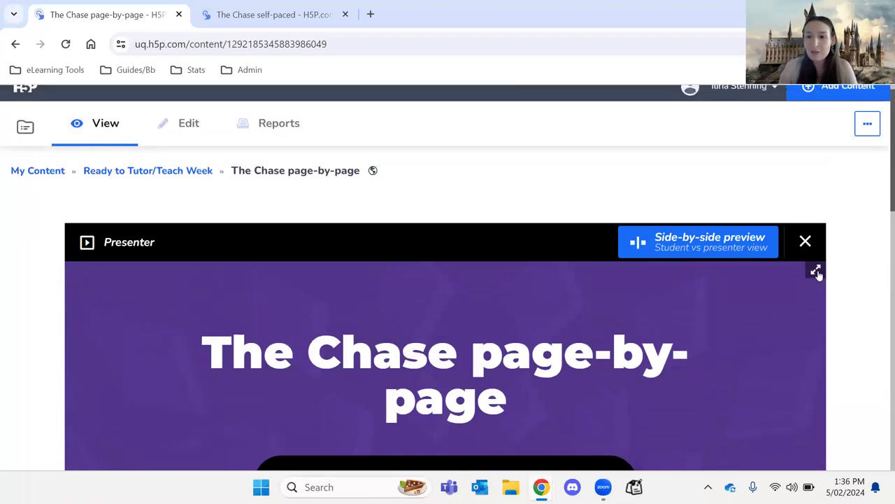
pyautogui.click(816, 270)
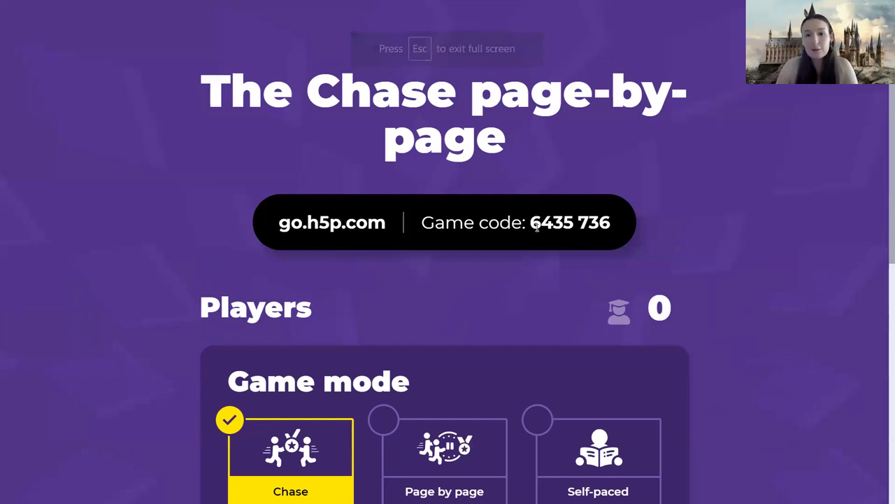
# Step: Highlight the game code for the players and set the game mode to Page by page
pyautogui.moveTo(534, 222); pyautogui.dragTo(614, 223)
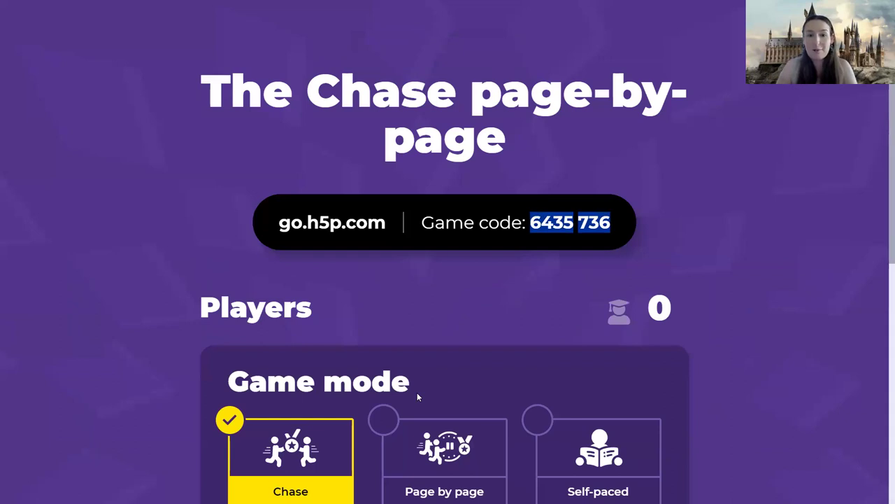
pyautogui.click(684, 203)
pyautogui.scroll(-2, 676, 254)
pyautogui.scroll(-1, 675, 258)
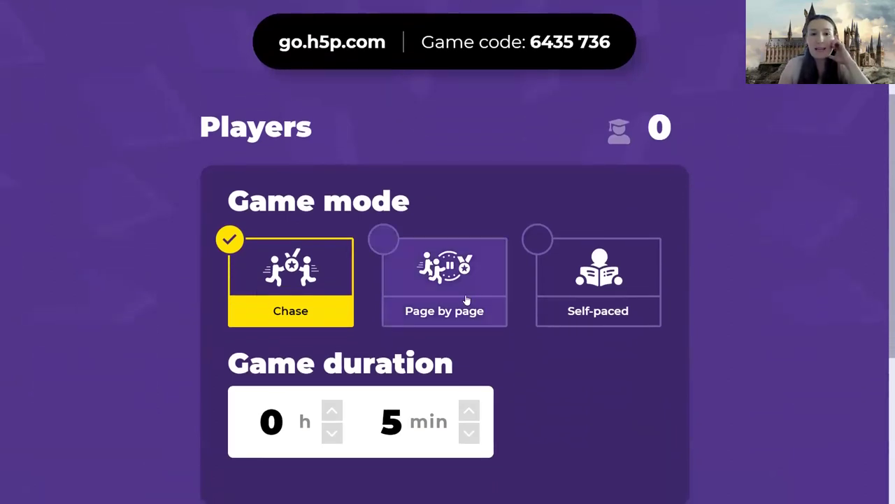
pyautogui.click(442, 281)
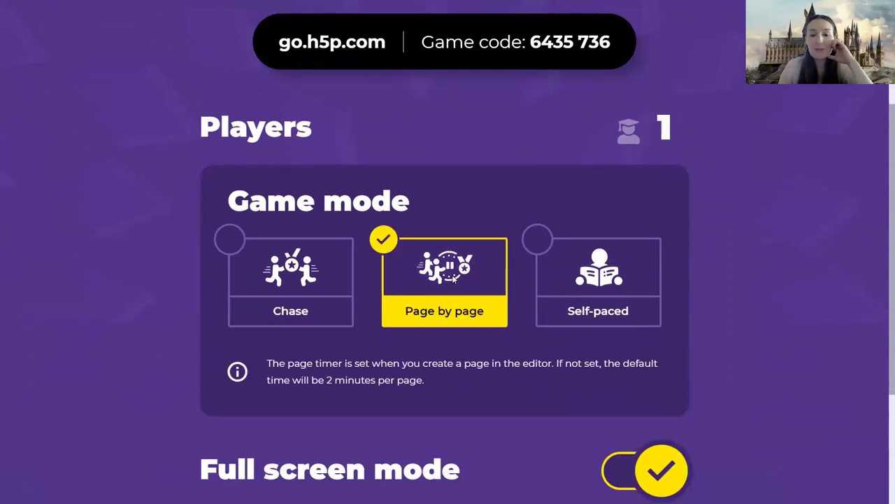
# Step: Exit the full-screen presenter view of The Chase page-by-page and expand it to full screen again
pyautogui.scroll(-1, 400, 321)
pyautogui.scroll(2, 462, 315)
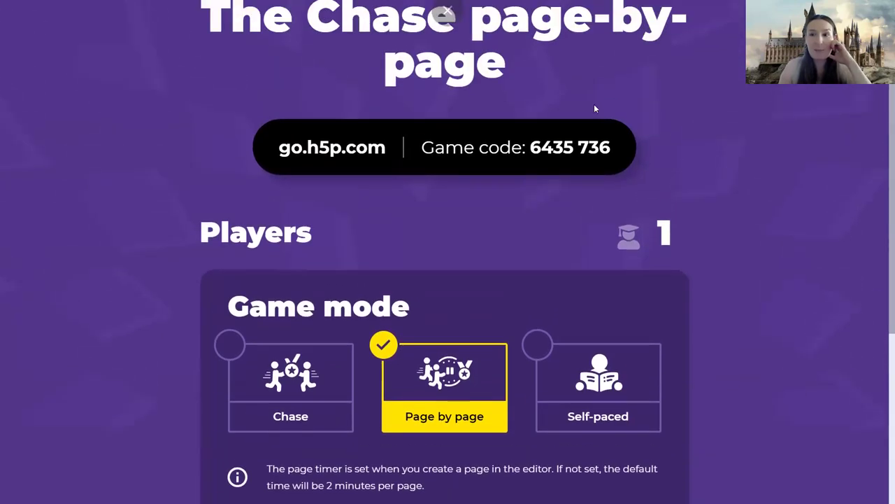
pyautogui.scroll(1, 548, 288)
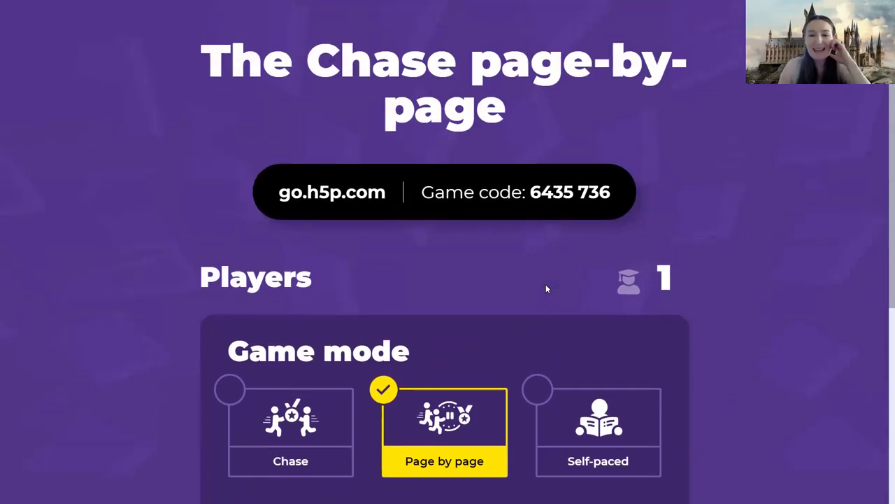
pyautogui.press('Escape')
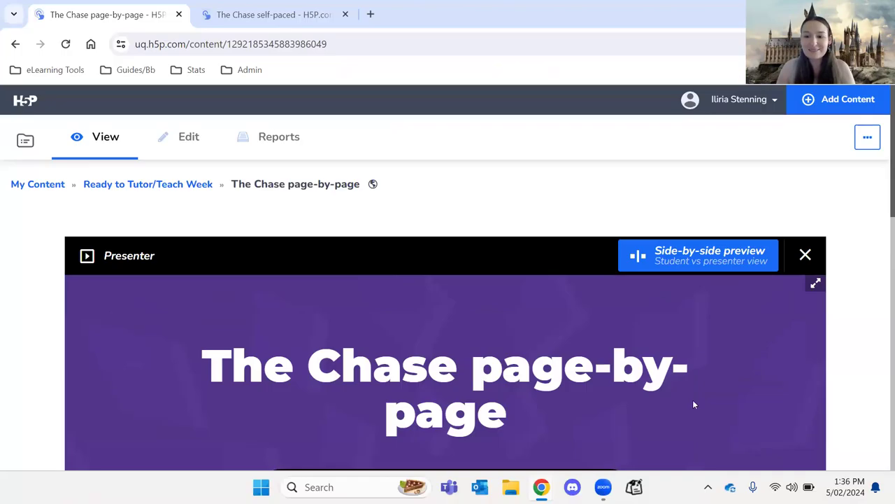
pyautogui.scroll(-2, 686, 308)
pyautogui.scroll(1, 806, 247)
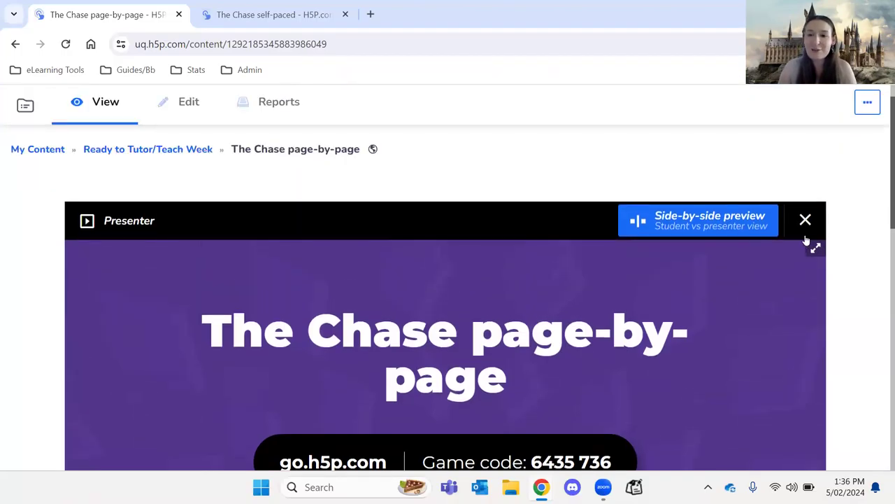
pyautogui.click(815, 249)
pyautogui.scroll(-1, 596, 284)
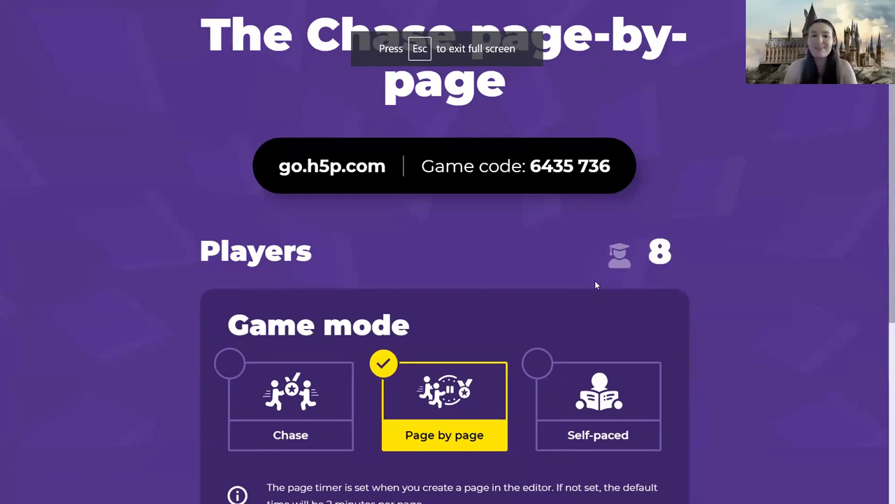
# Step: Examine the game lobby's player count, Page by page mode and full screen setting while players join
pyautogui.scroll(-3, 596, 285)
pyautogui.scroll(1, 596, 285)
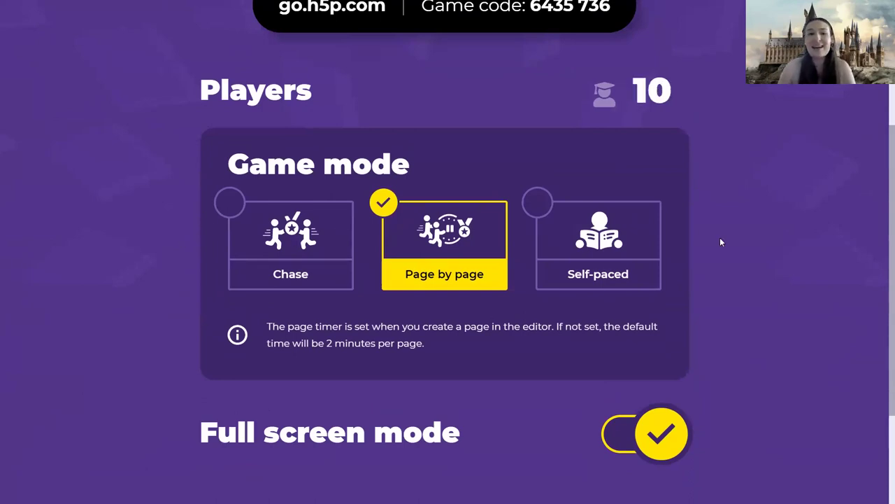
pyautogui.scroll(-2, 547, 349)
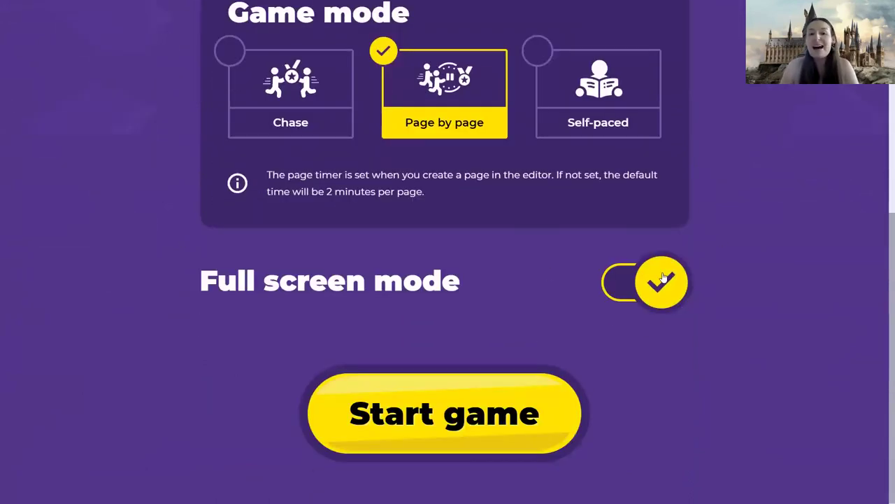
pyautogui.scroll(3, 379, 236)
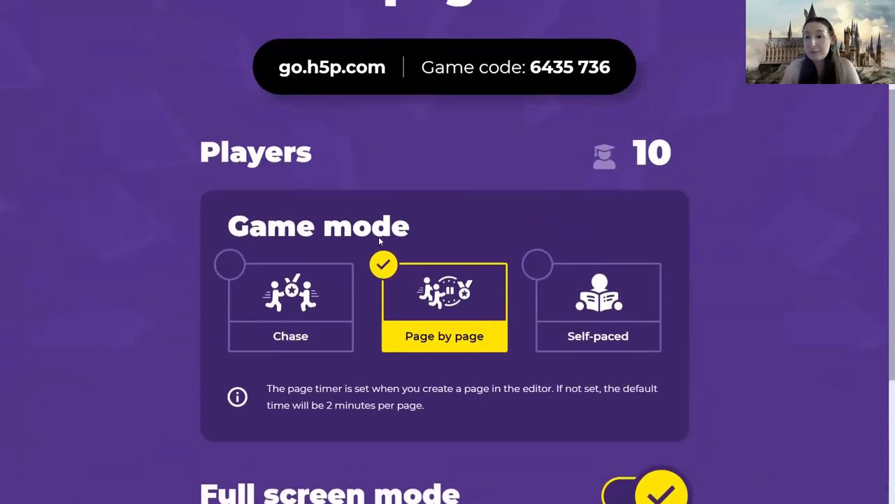
pyautogui.scroll(-3, 378, 237)
pyautogui.scroll(3, 378, 236)
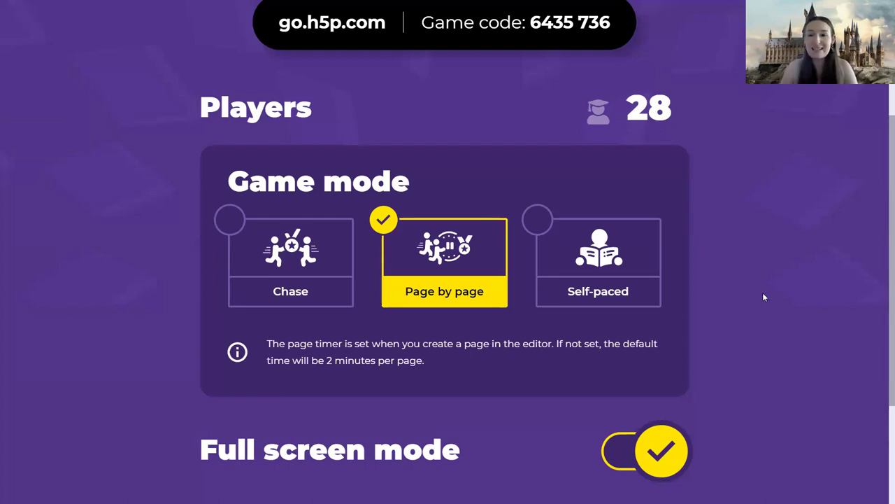
pyautogui.scroll(-1, 739, 287)
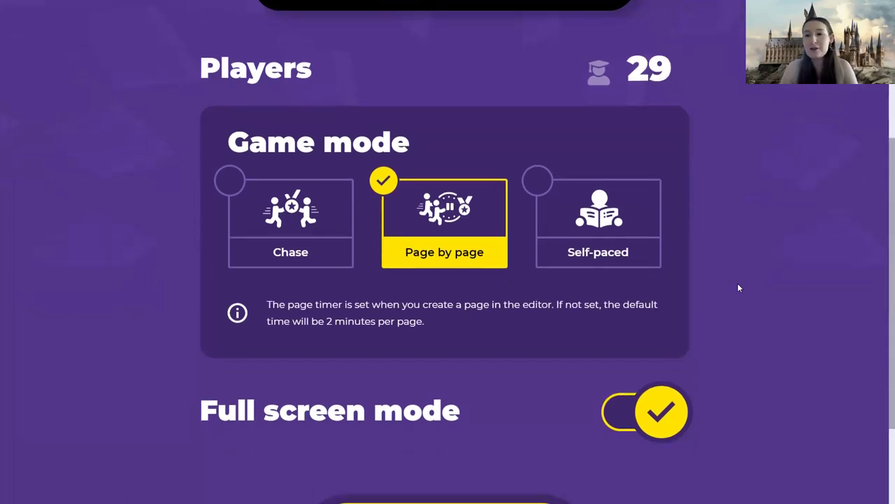
pyautogui.scroll(1, 739, 287)
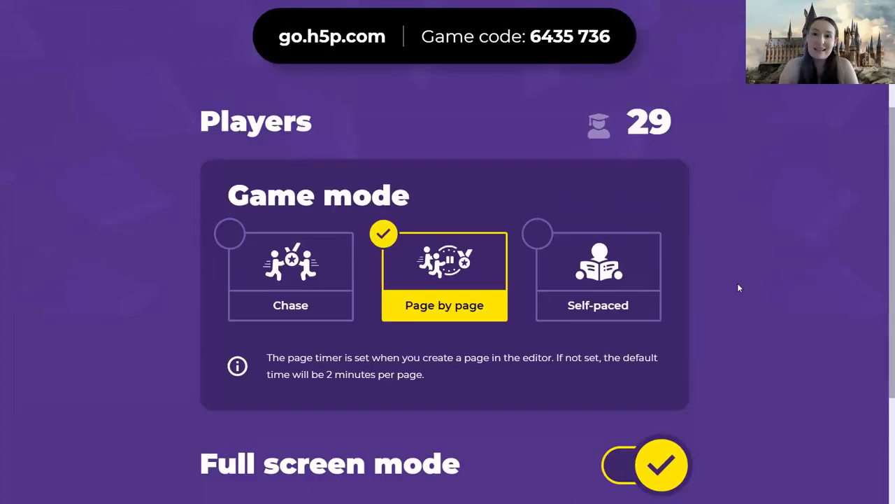
pyautogui.scroll(-2, 738, 288)
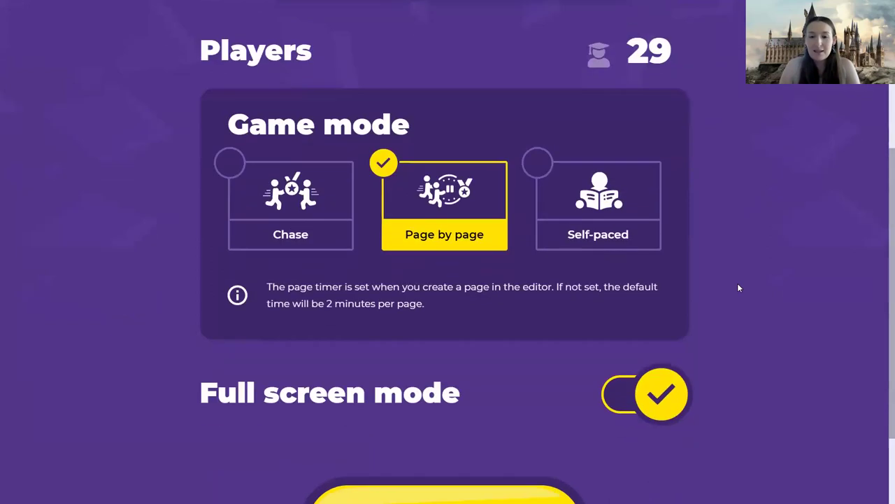
pyautogui.scroll(1, 738, 288)
pyautogui.scroll(1, 739, 288)
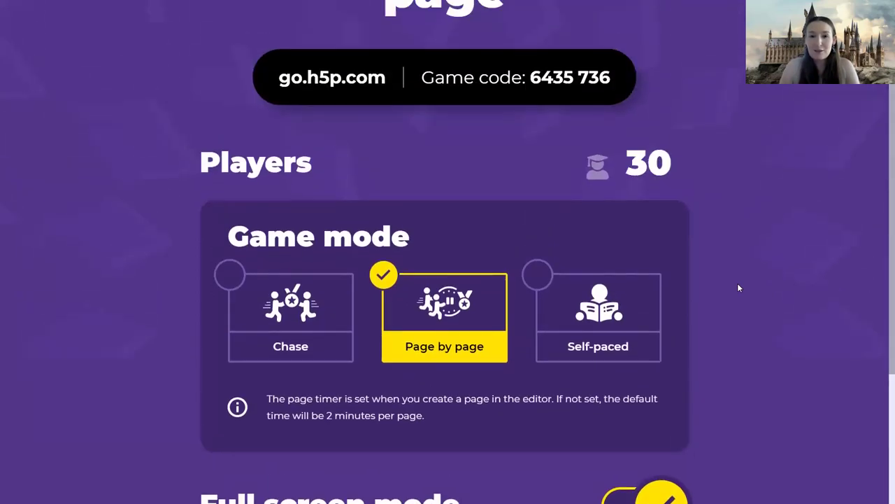
# Step: Start The Chase in Page by page mode with full screen mode enabled
pyautogui.scroll(-2, 739, 288)
pyautogui.scroll(2, 738, 288)
pyautogui.scroll(-4, 738, 287)
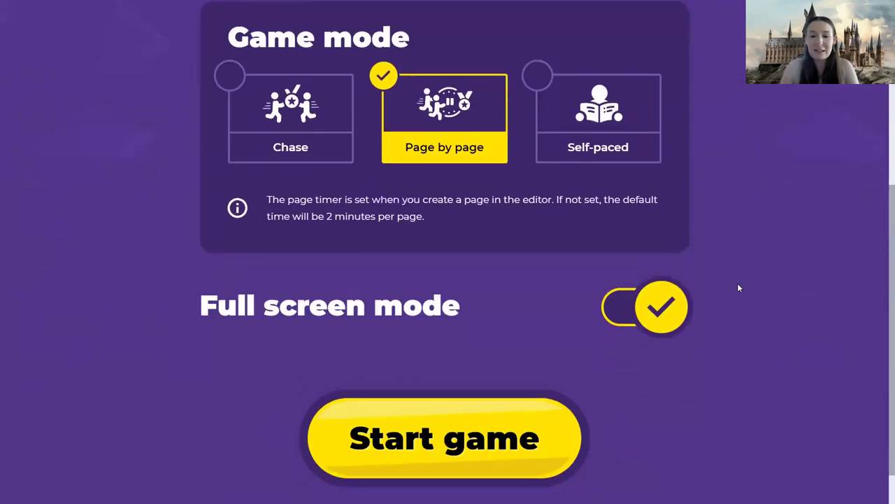
pyautogui.click(476, 396)
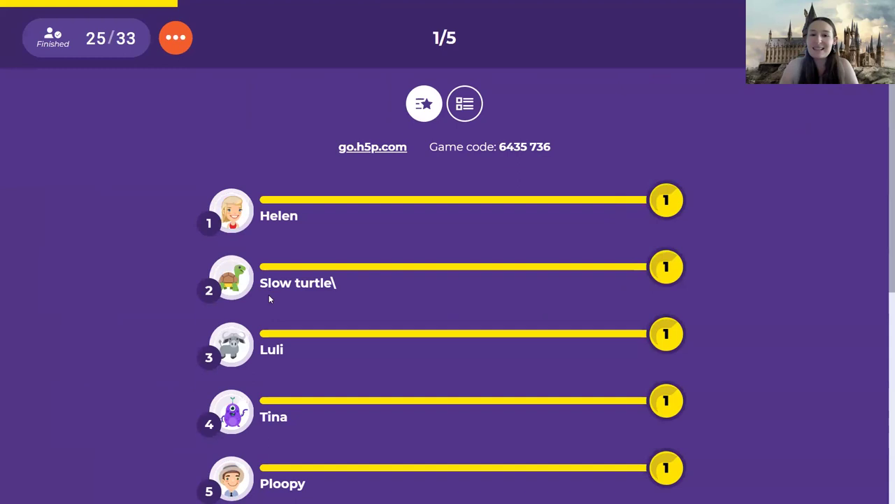
# Step: Show the page 1 answer summary for the question on UQ's founding year, and return to the leaderboard
pyautogui.scroll(-1, 442, 229)
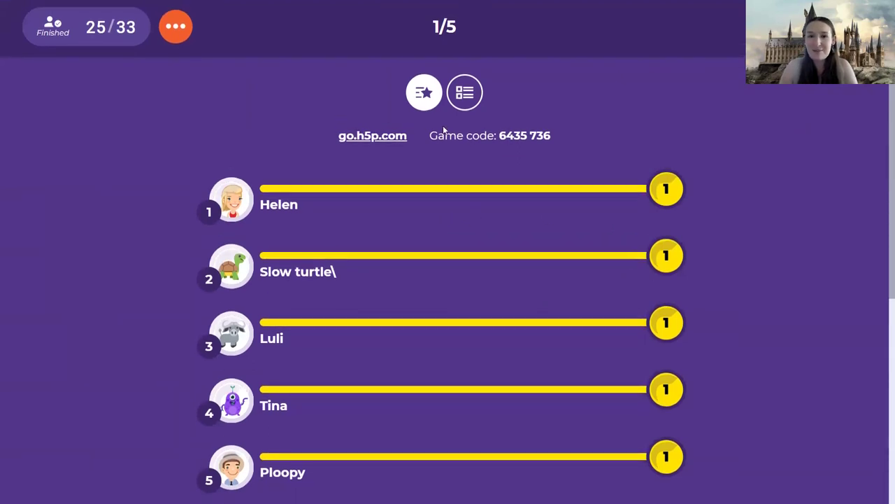
pyautogui.click(464, 91)
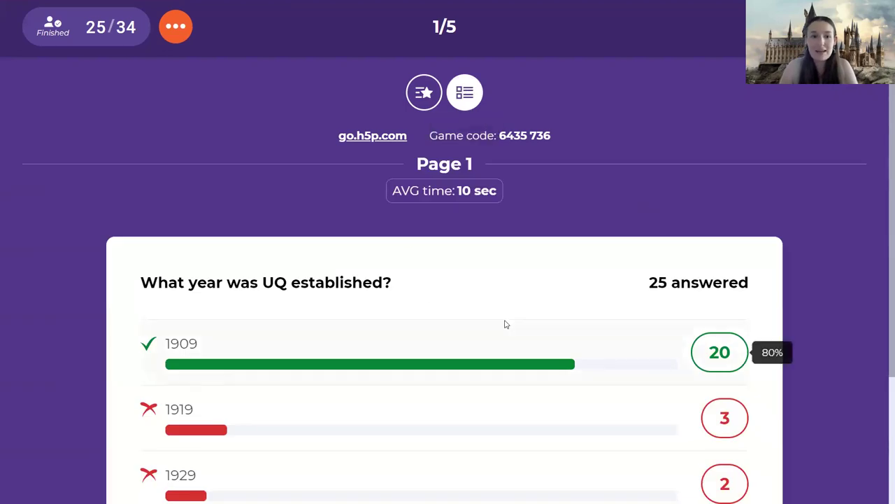
pyautogui.scroll(-2, 504, 324)
pyautogui.scroll(-1, 505, 324)
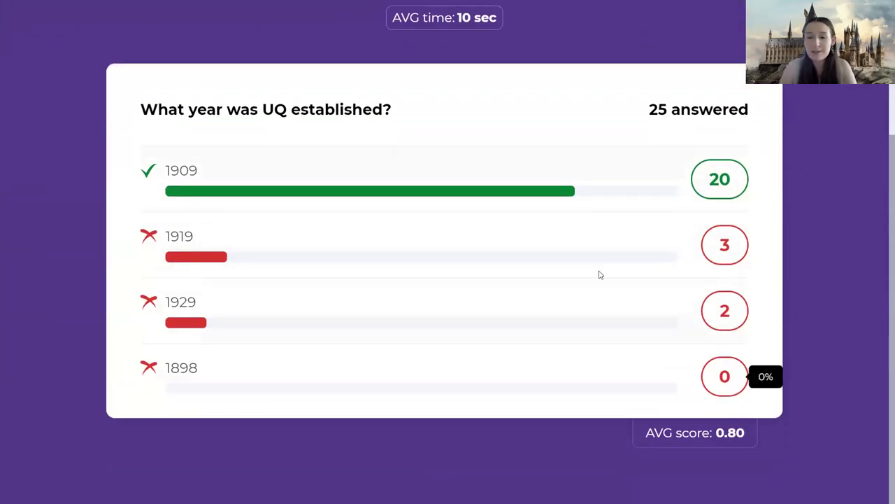
pyautogui.scroll(3, 727, 184)
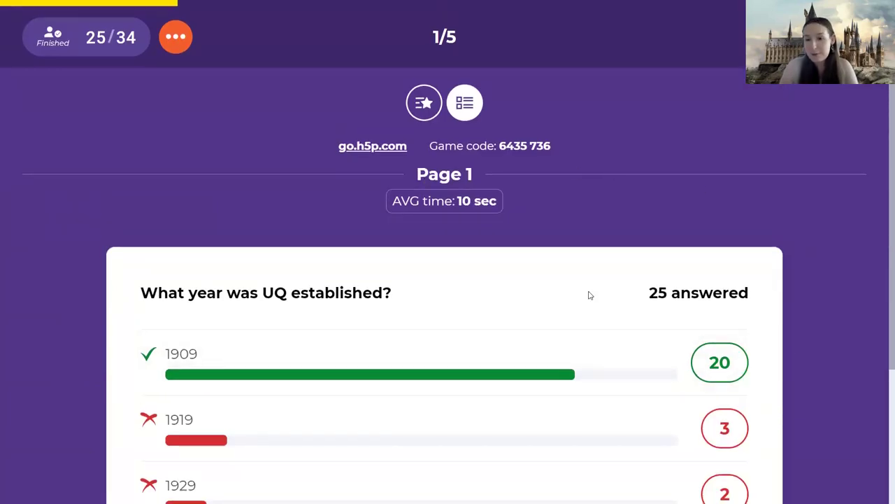
pyautogui.scroll(-1, 589, 295)
pyautogui.scroll(1, 590, 295)
pyautogui.click(419, 116)
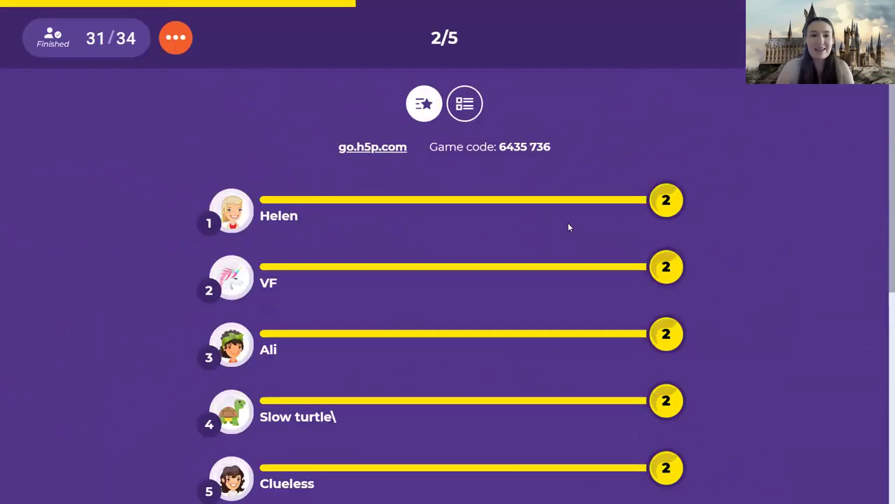
# Step: Review the page 2 leaderboard and show the answer summary for the Great Court Race question
pyautogui.scroll(-3, 568, 226)
pyautogui.scroll(-3, 569, 227)
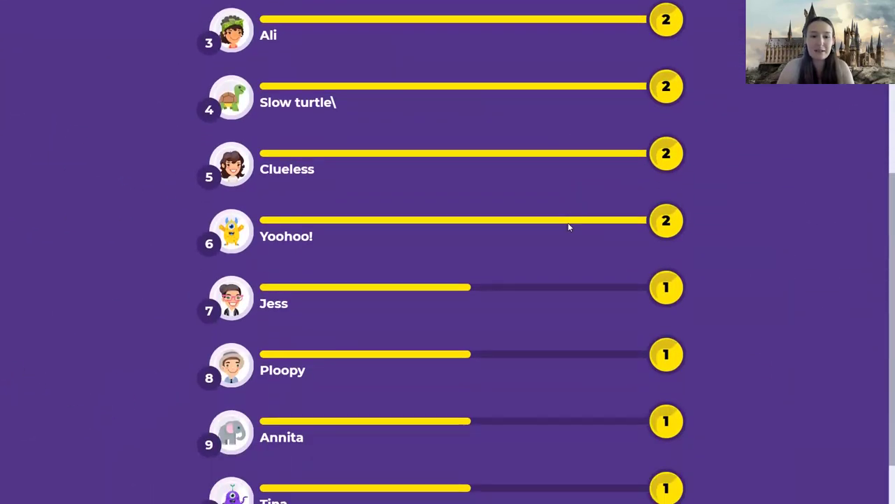
pyautogui.scroll(5, 568, 226)
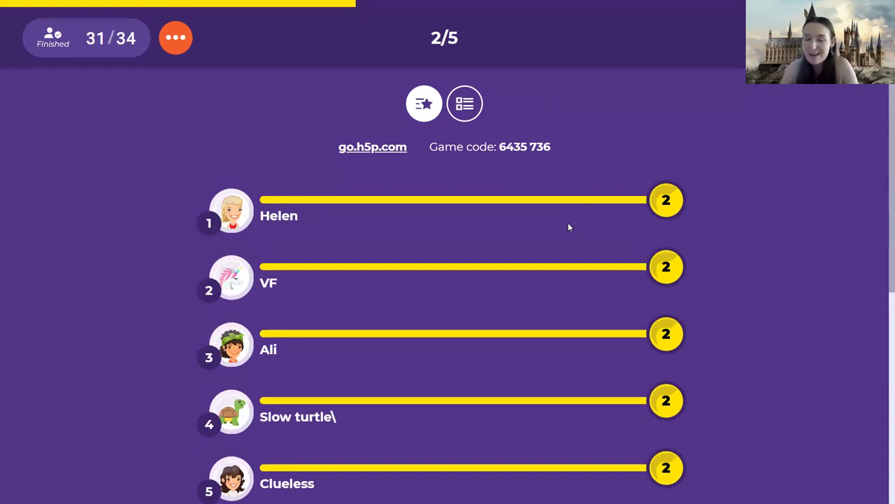
pyautogui.click(465, 103)
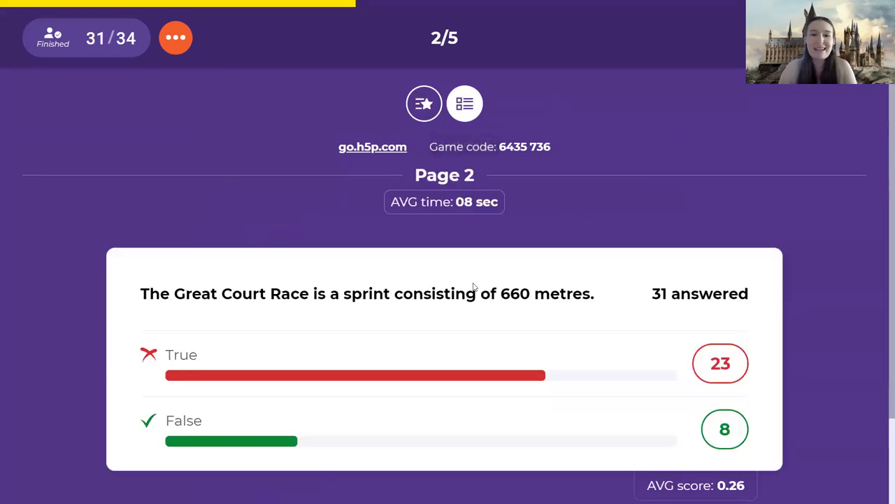
pyautogui.scroll(-2, 473, 287)
pyautogui.scroll(2, 474, 287)
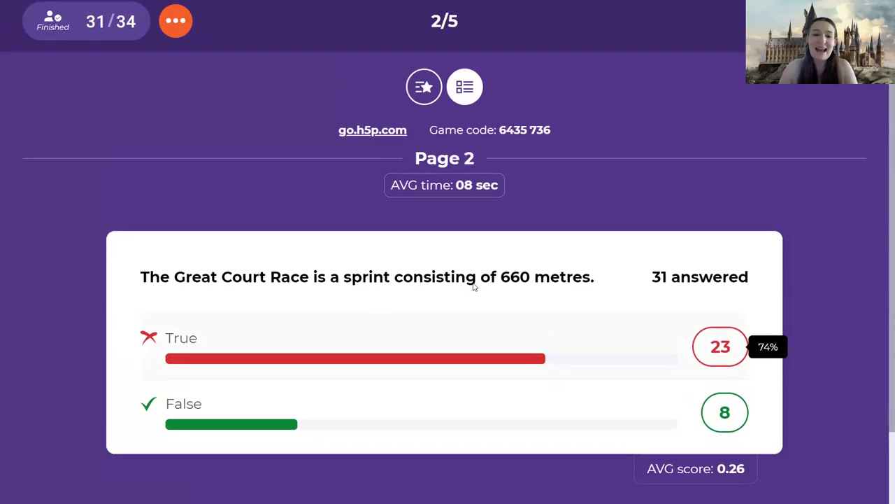
pyautogui.scroll(-1, 473, 285)
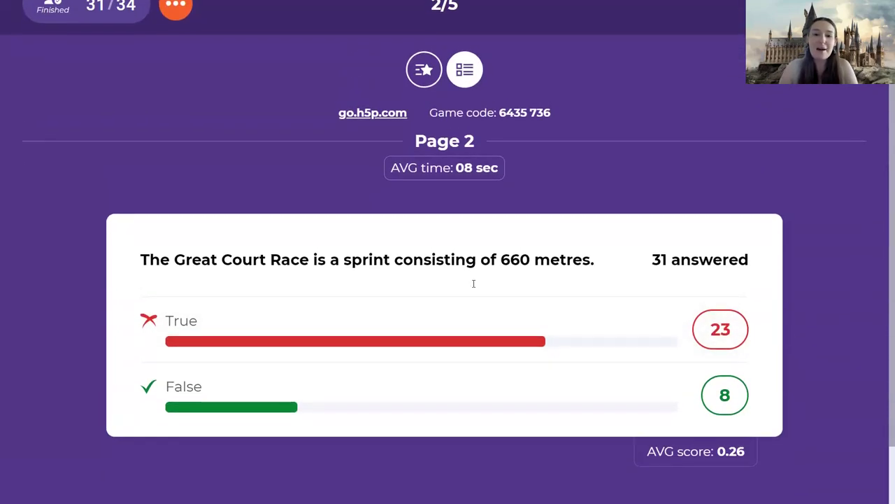
pyautogui.scroll(-1, 473, 286)
pyautogui.scroll(2, 473, 287)
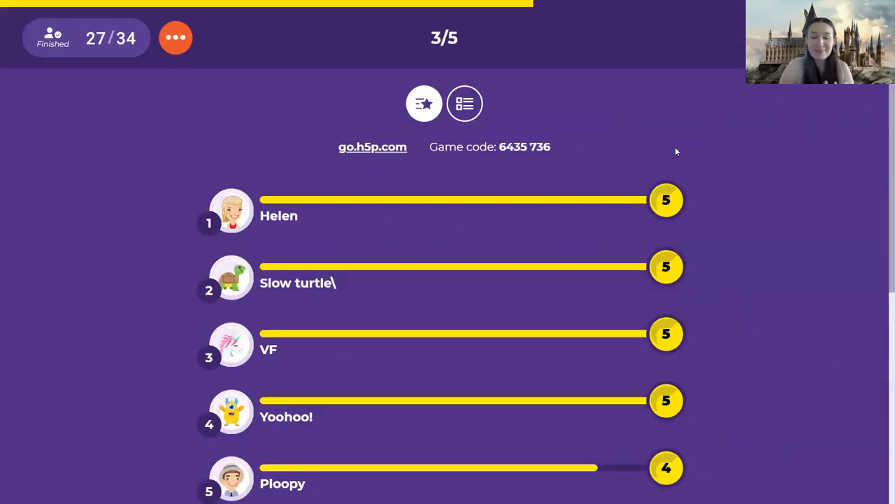
# Step: Review the page 3 leaderboard and show the answer summary for the Health and Behavioural Sciences schools question
pyautogui.scroll(-3, 675, 151)
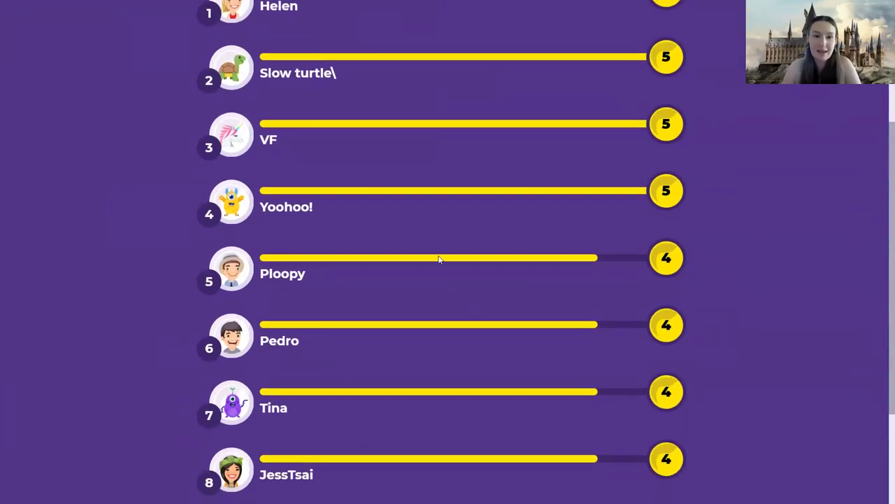
pyautogui.scroll(3, 440, 259)
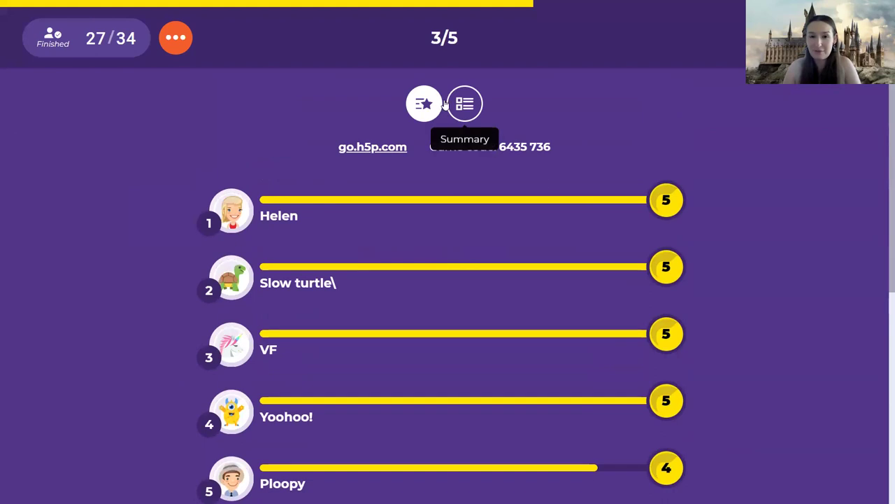
pyautogui.click(456, 102)
pyautogui.scroll(-3, 566, 221)
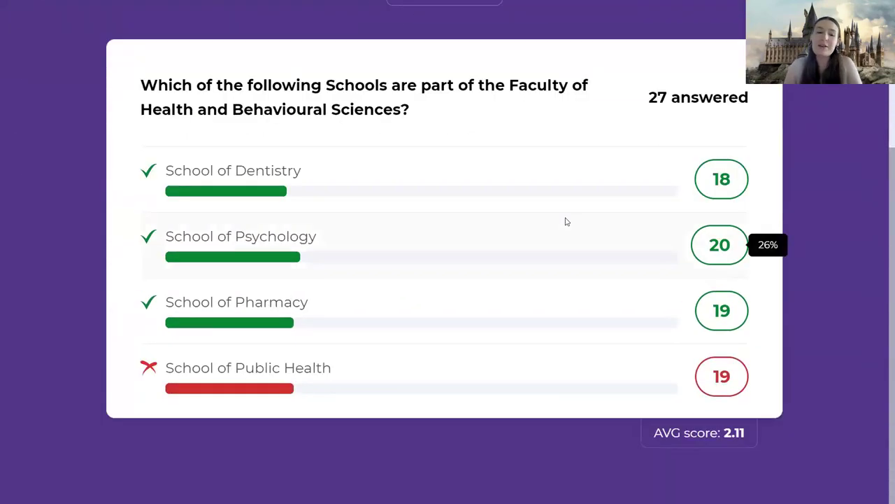
pyautogui.scroll(3, 566, 220)
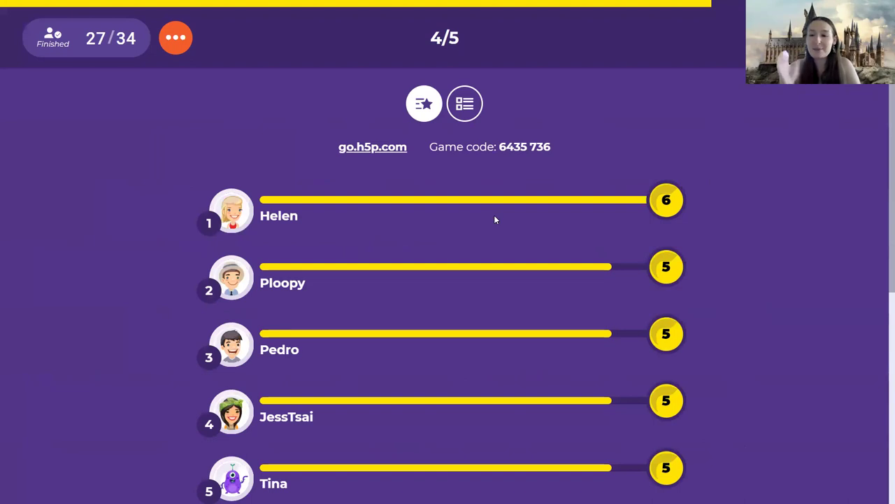
# Step: Review the page 4 leaderboard and show the answer summary for the UQ motto question
pyautogui.scroll(-4, 472, 236)
pyautogui.scroll(3, 472, 238)
pyautogui.scroll(2, 471, 237)
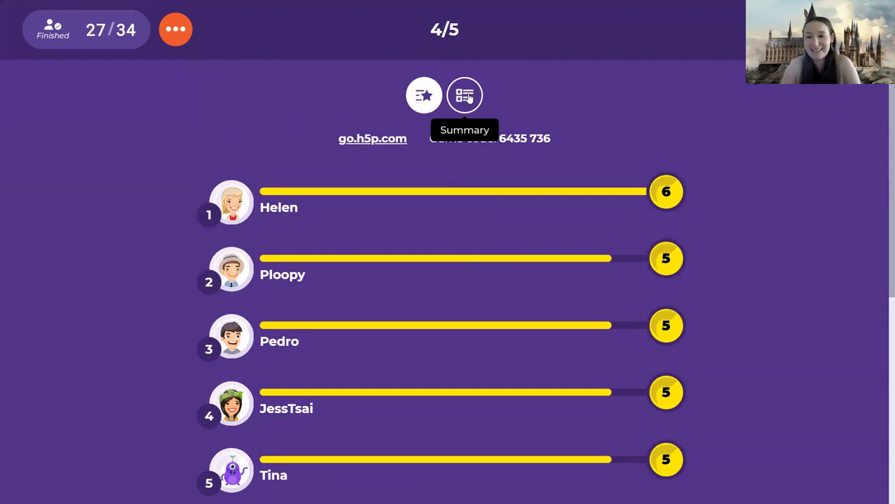
pyautogui.click(469, 98)
pyautogui.scroll(-3, 457, 270)
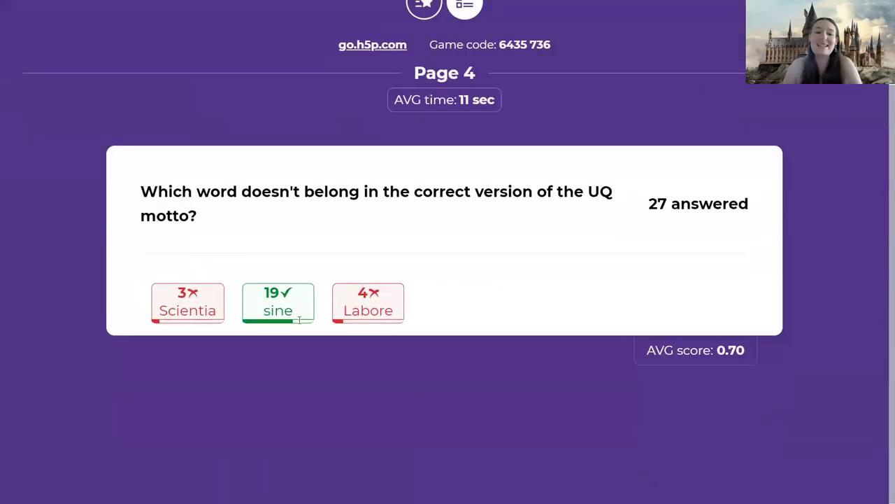
pyautogui.scroll(3, 314, 322)
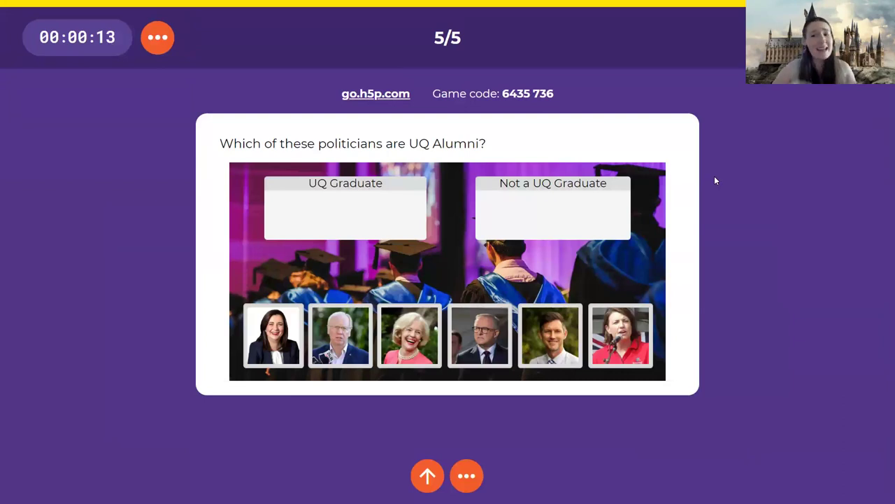
# Step: Demonstrate the page 5 sorting question by moving the third politician's portrait into UQ Graduate and back out
pyautogui.moveTo(415, 323); pyautogui.dragTo(376, 203)
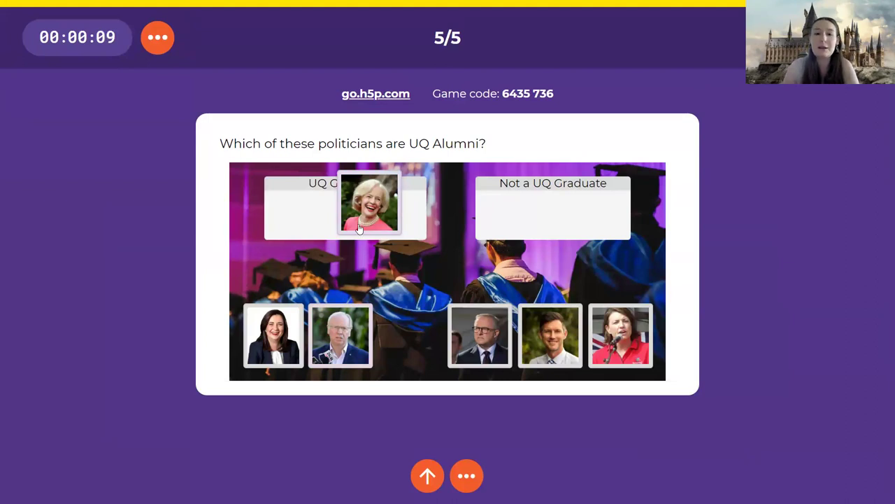
pyautogui.moveTo(361, 235); pyautogui.dragTo(405, 361)
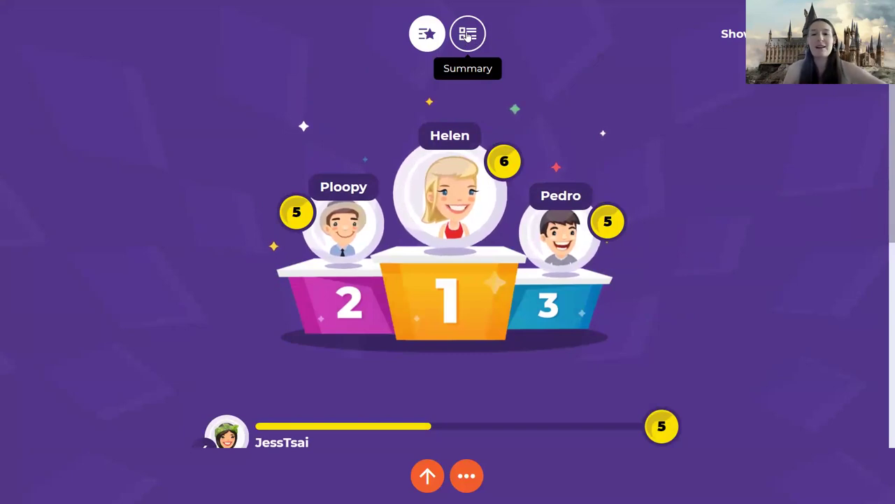
# Step: Review the answer summary through the page 5 sorting question and return to the Chase mode leaderboard
pyautogui.click(467, 36)
pyautogui.scroll(-15, 411, 280)
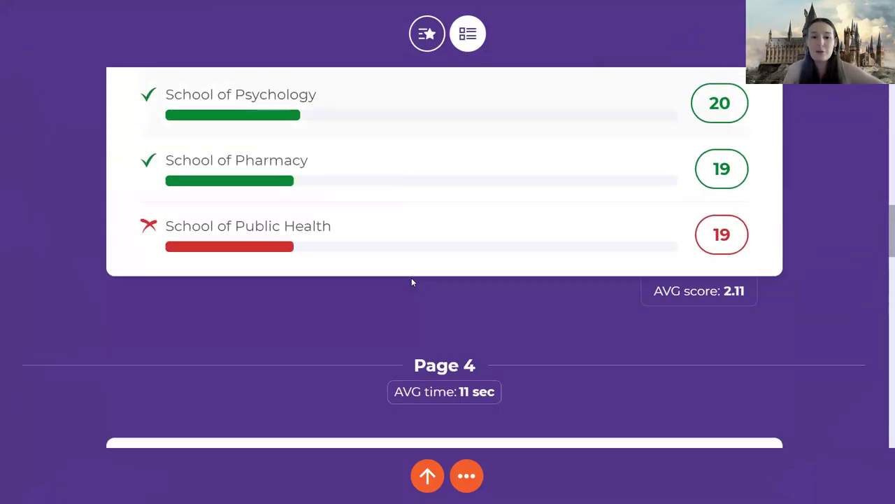
pyautogui.scroll(-15, 412, 279)
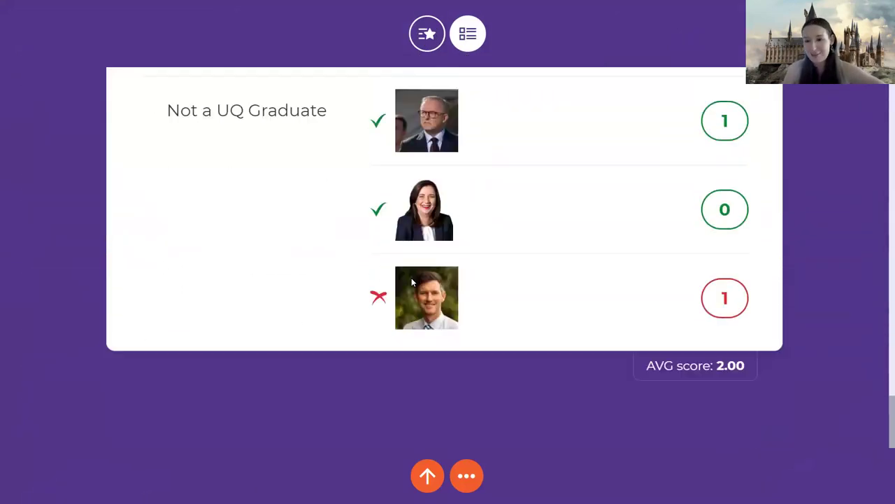
pyautogui.scroll(20, 412, 278)
pyautogui.click(429, 41)
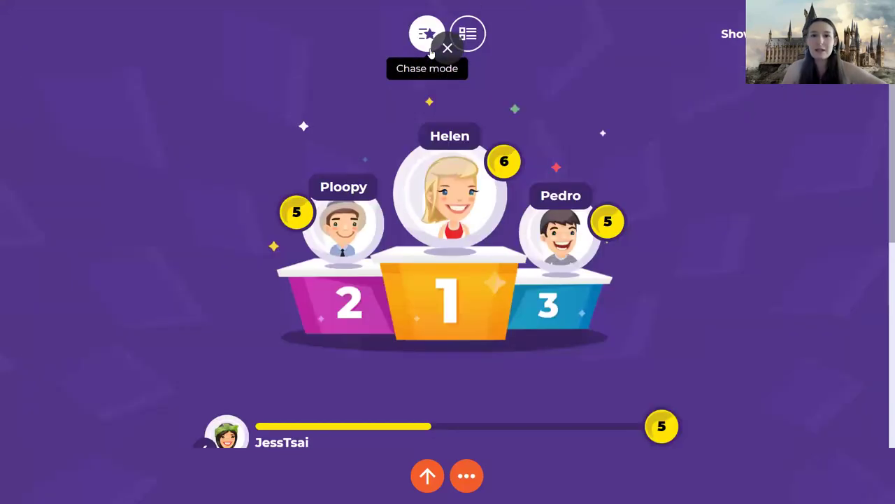
# Step: Turn on the game option that shows the summary on the participants' screens and reopen the game options
pyautogui.click(466, 475)
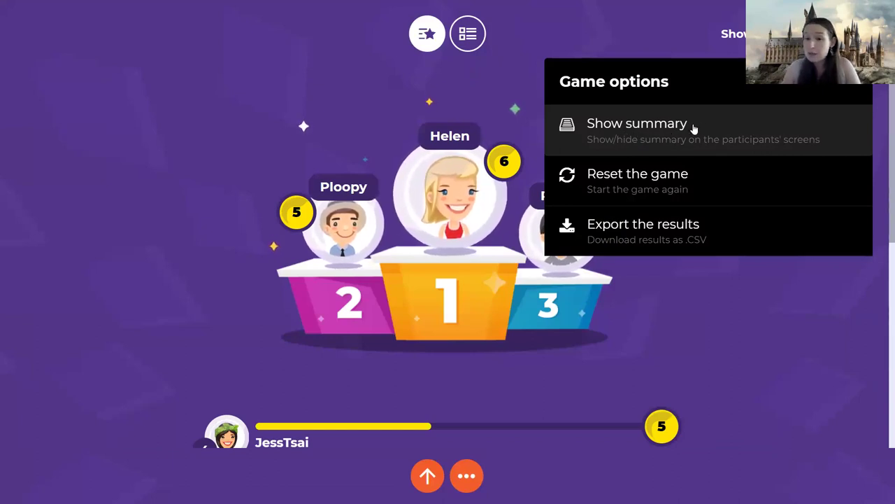
pyautogui.click(697, 124)
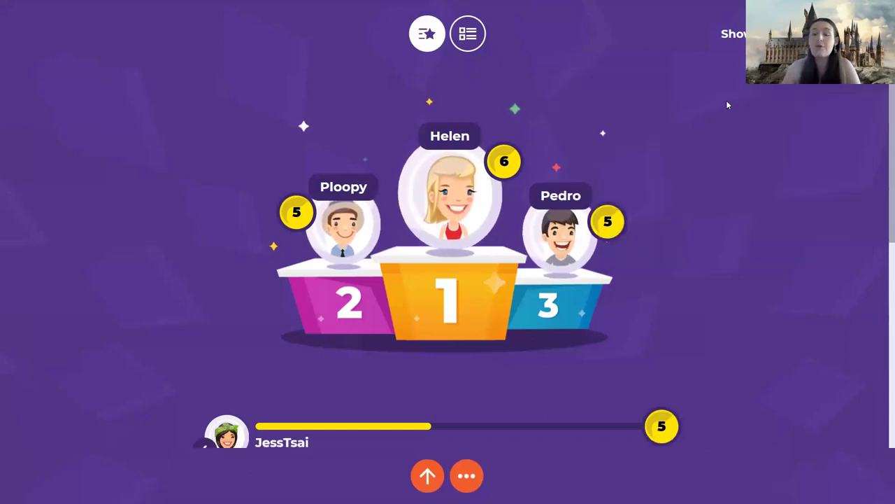
pyautogui.click(732, 34)
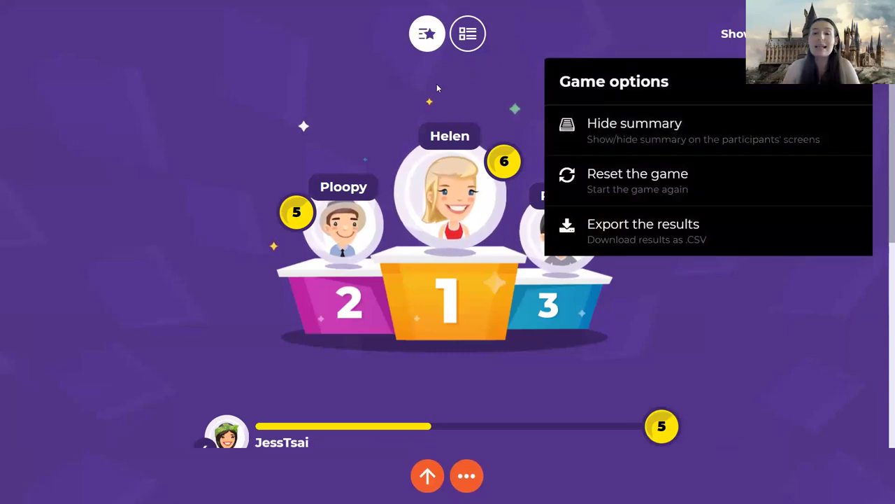
# Step: Show the presenter's answer summary again from page 1 and exit the full-screen view
pyautogui.click(468, 34)
pyautogui.scroll(-3, 489, 248)
pyautogui.scroll(-3, 490, 250)
pyautogui.scroll(8, 490, 250)
pyautogui.press('Escape')
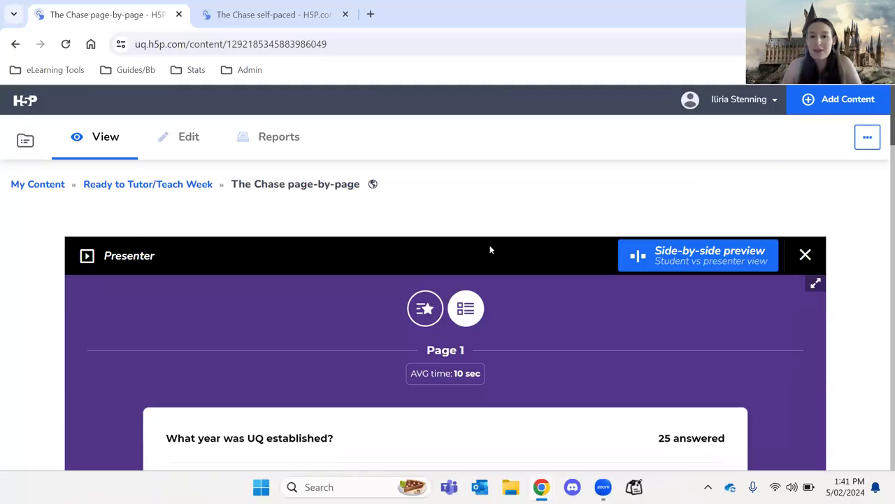
# Step: Switch to the slideshow and advance through Page by page mode and Self-paced mode to the Self-paced mode demo slide
pyautogui.hotkey('alt', 'Tab')
pyautogui.hotkey('alt', 'Tab')
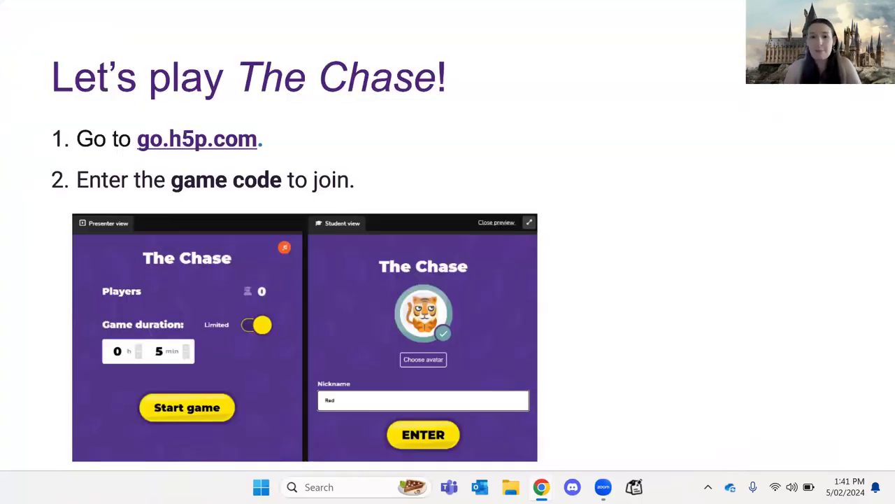
pyautogui.click(587, 149)
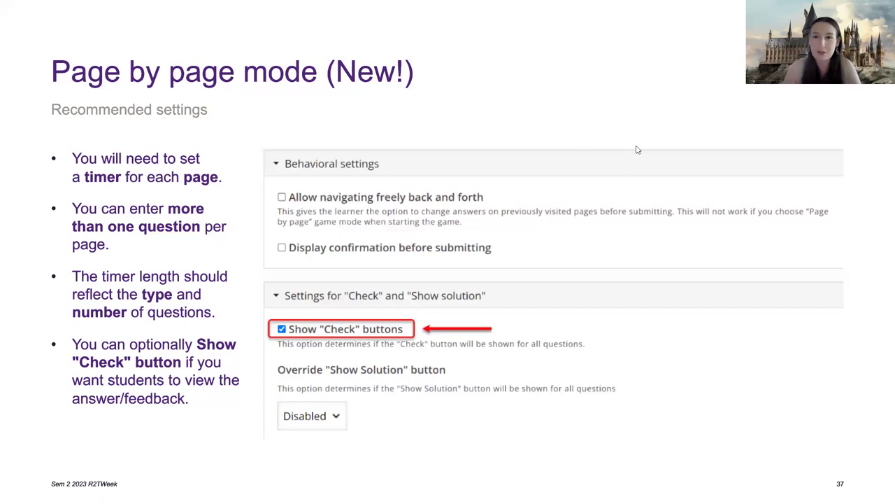
pyautogui.press('Right')
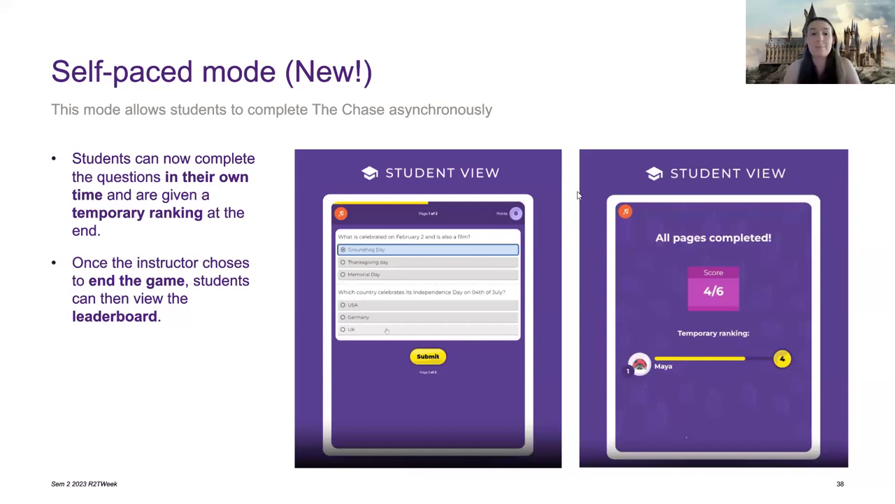
pyautogui.press('Right')
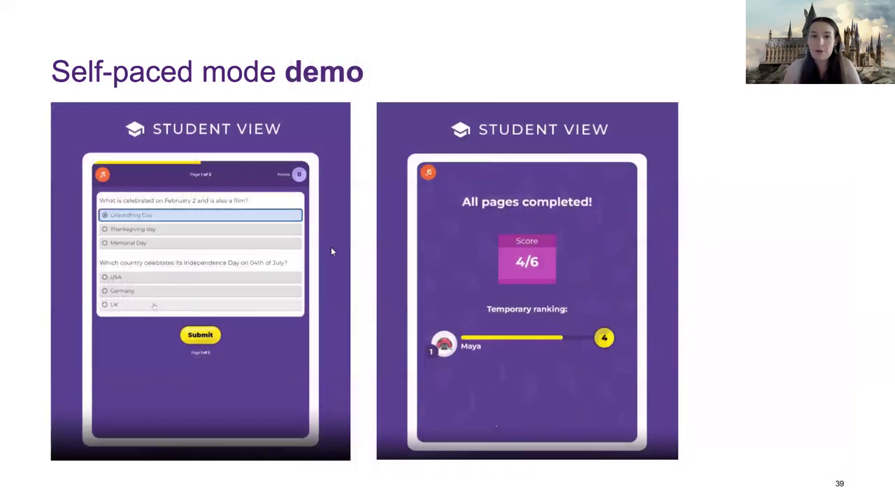
# Step: Switch to the browser, reload The Chase self-paced content and open its side-by-side presenter and student preview
pyautogui.hotkey('alt', 'Tab')
pyautogui.click(270, 14)
pyautogui.click(256, 41)
pyautogui.press('Return')
pyautogui.scroll(-3, 724, 234)
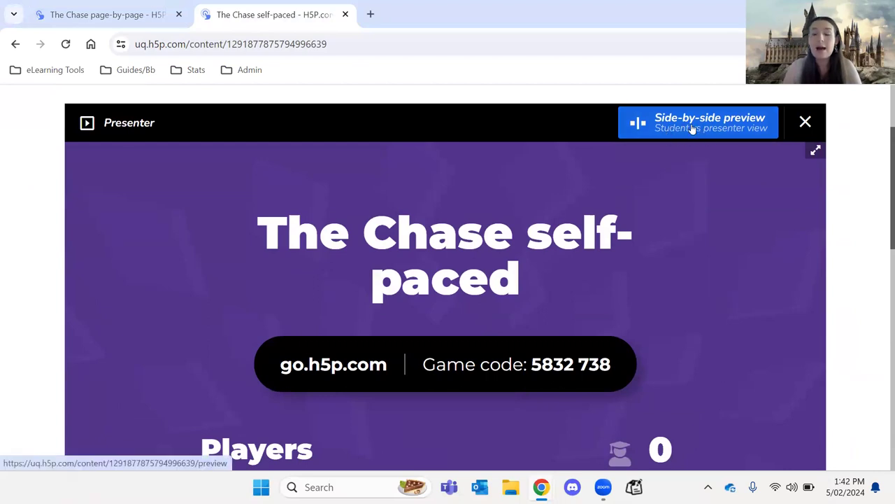
pyautogui.click(692, 130)
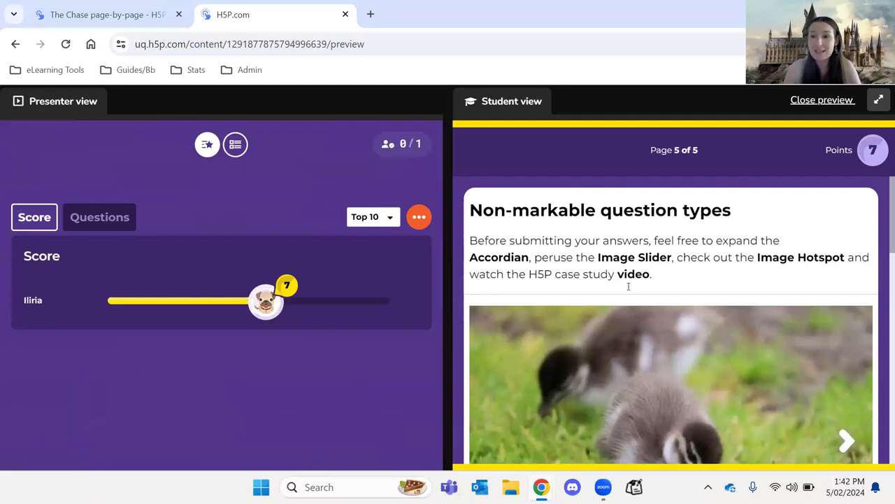
# Step: Show the page 5 non-markable question types introduction in the student view and advance the image slider by two pictures
pyautogui.scroll(-3, 703, 408)
pyautogui.scroll(3, 703, 408)
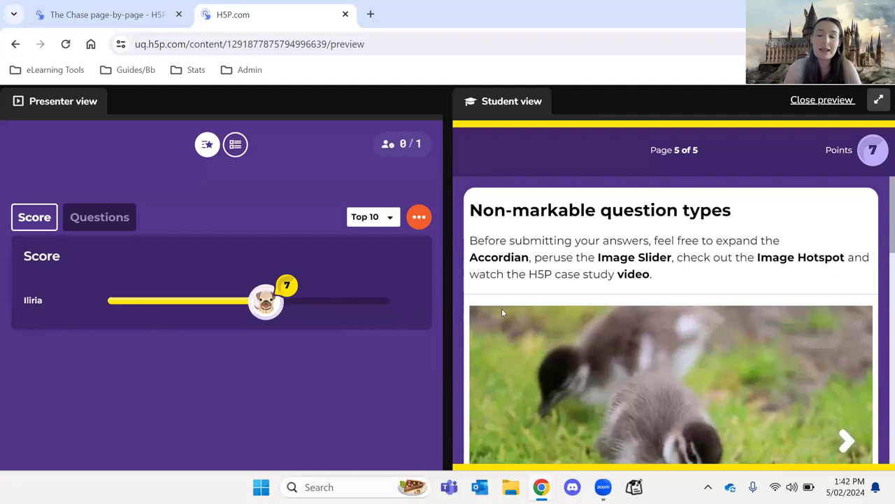
pyautogui.scroll(-1, 620, 287)
pyautogui.scroll(1, 620, 284)
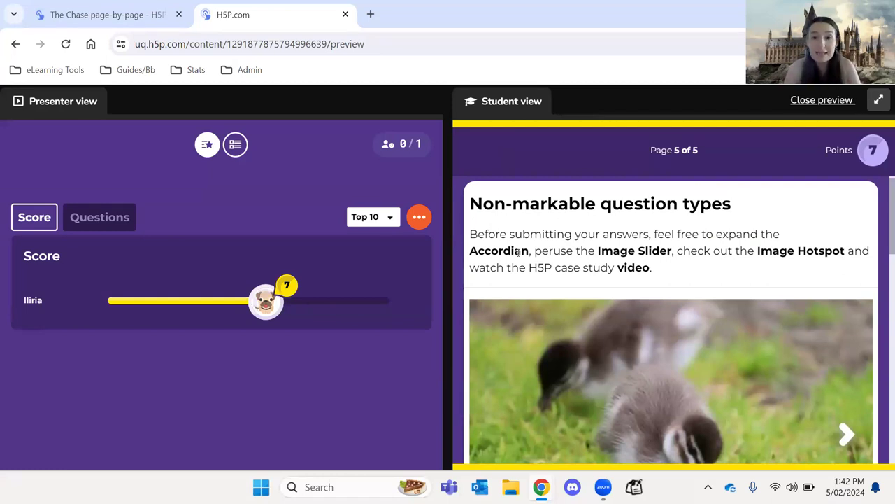
pyautogui.scroll(-1, 631, 248)
pyautogui.scroll(-3, 630, 248)
pyautogui.scroll(1, 808, 274)
pyautogui.click(846, 265)
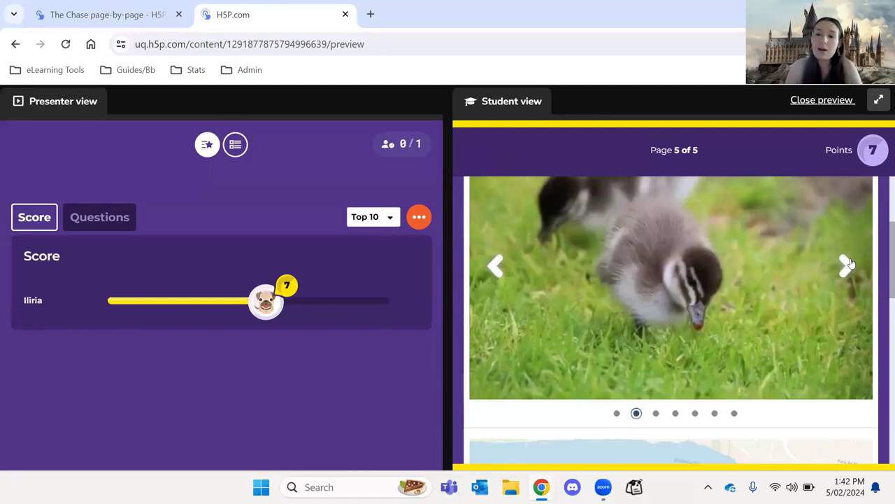
pyautogui.click(851, 265)
# Step: Open and close the hotspot just above the St. Lucia label on the campus map
pyautogui.scroll(-4, 670, 257)
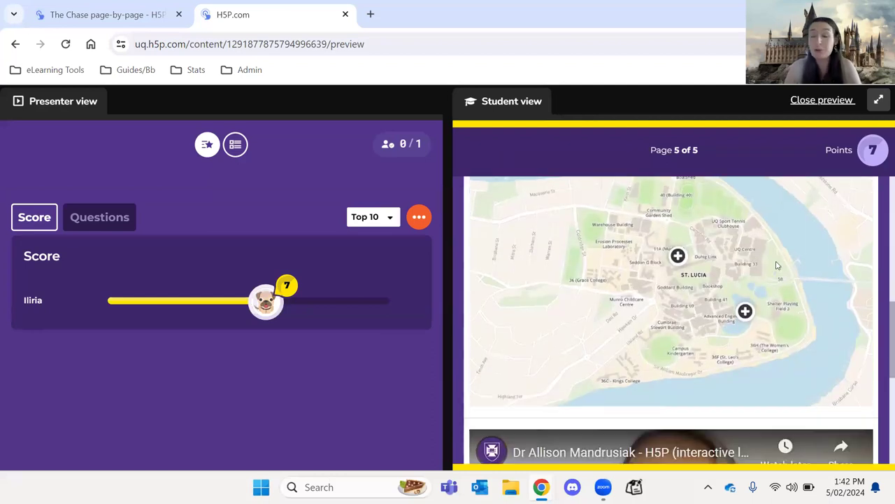
pyautogui.click(676, 256)
pyautogui.click(836, 216)
# Step: Expand the Markable and Non-markable question types accordion sections below the case study video, and collapse the latter again
pyautogui.scroll(-4, 693, 417)
pyautogui.scroll(1, 691, 413)
pyautogui.click(673, 409)
pyautogui.scroll(-3, 671, 406)
pyautogui.click(670, 395)
pyautogui.scroll(3, 714, 312)
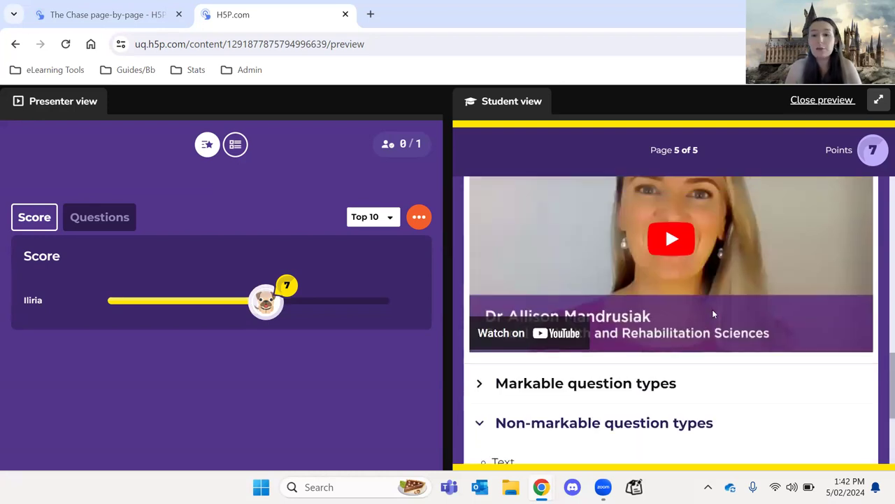
pyautogui.click(698, 411)
# Step: Submit page 5 in the student view and review the final score and temporary ranking
pyautogui.scroll(3, 720, 305)
pyautogui.scroll(8, 721, 307)
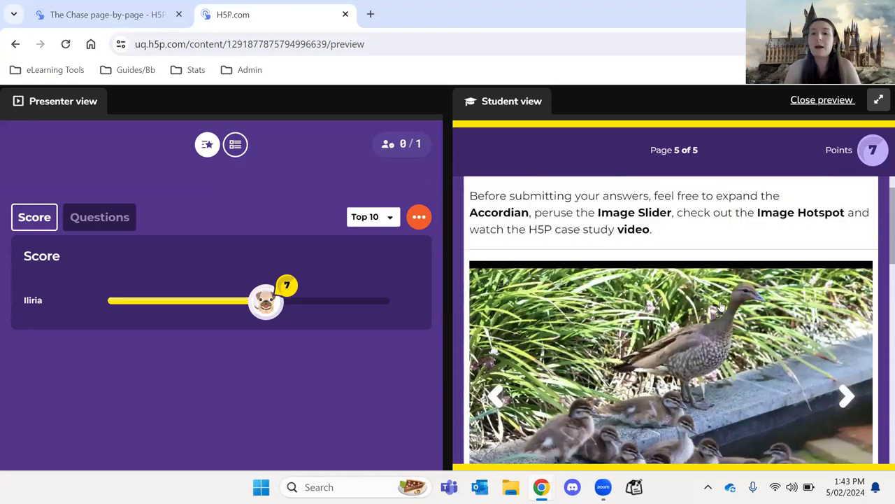
pyautogui.scroll(-10, 722, 306)
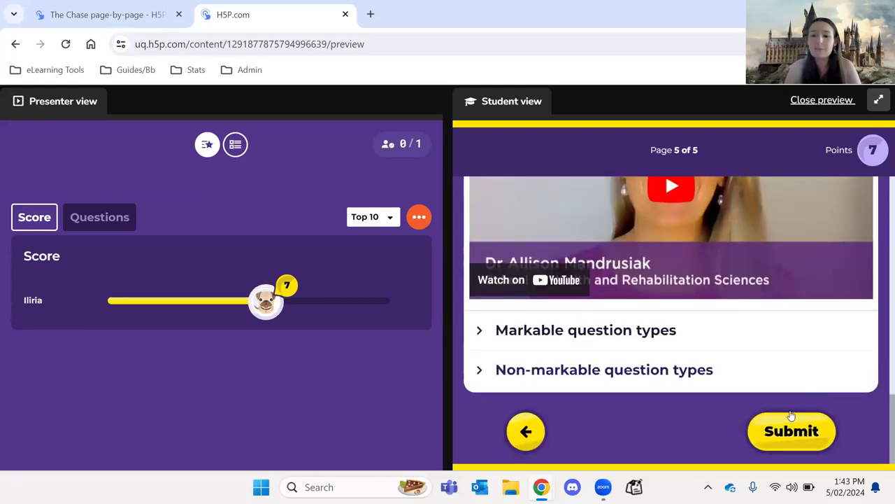
pyautogui.click(790, 418)
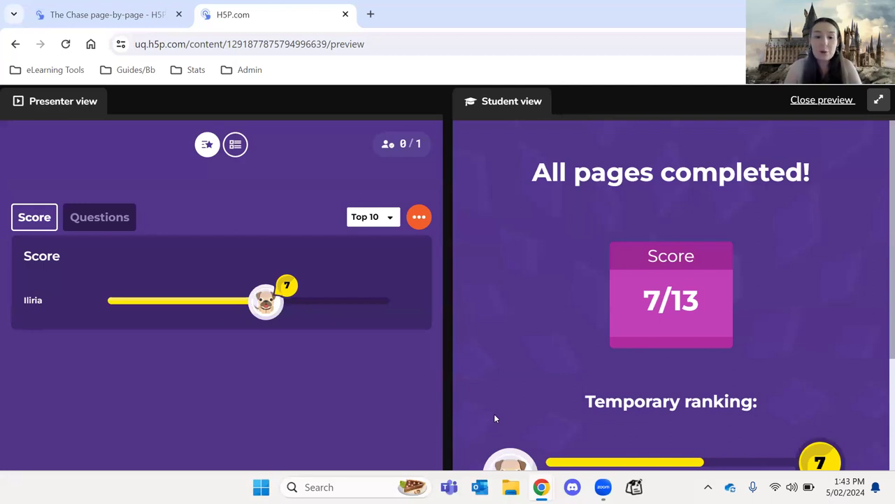
pyautogui.scroll(-3, 723, 393)
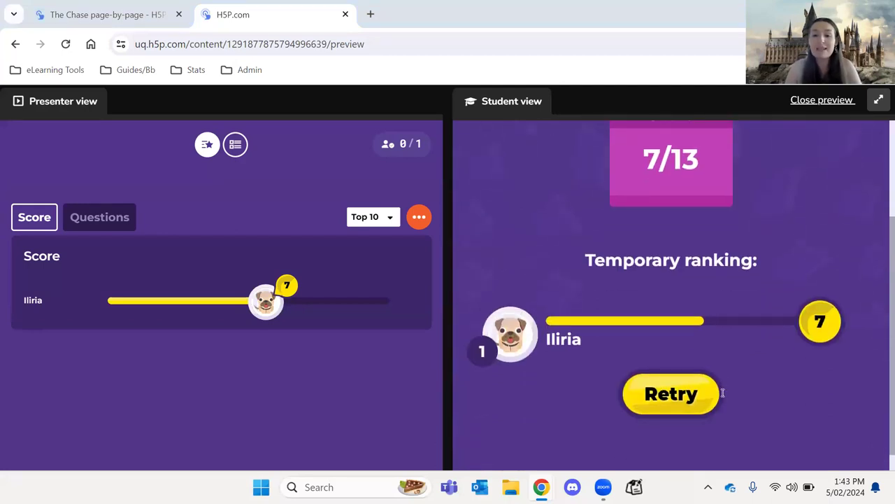
pyautogui.scroll(3, 723, 393)
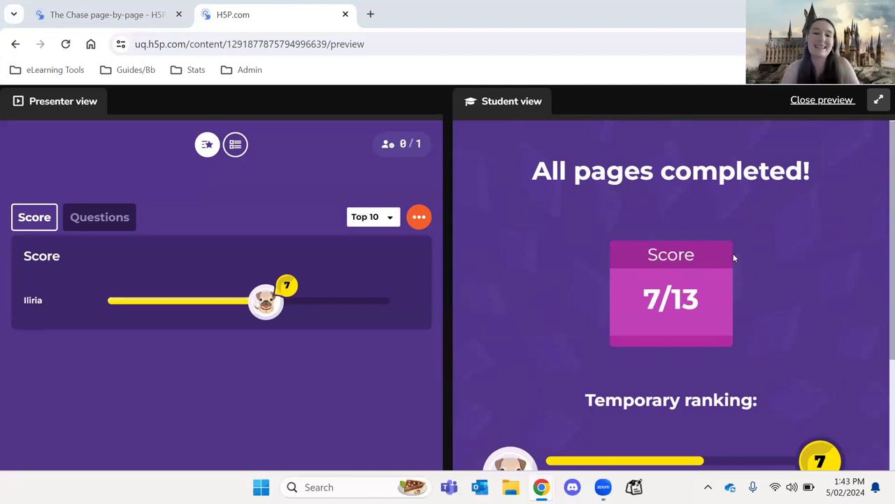
# Step: Switch to the presentation and advance from the Ultra project update slide through the Timeline to the Demonstration slide
pyautogui.hotkey('alt', 'Tab')
pyautogui.hotkey('alt', 'Tab')
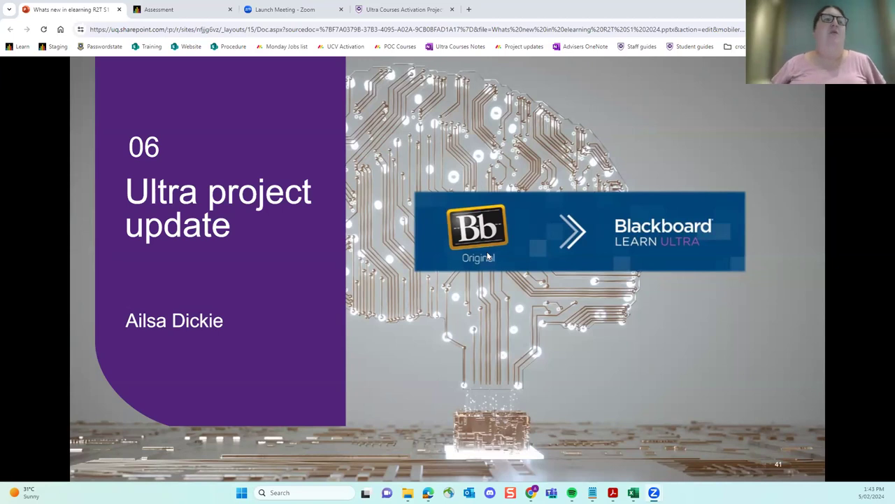
pyautogui.click(308, 411)
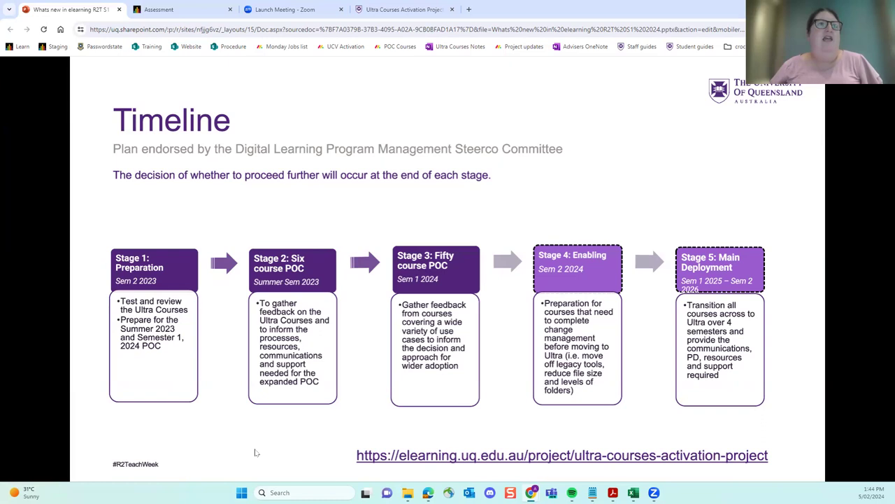
pyautogui.moveTo(117, 466)
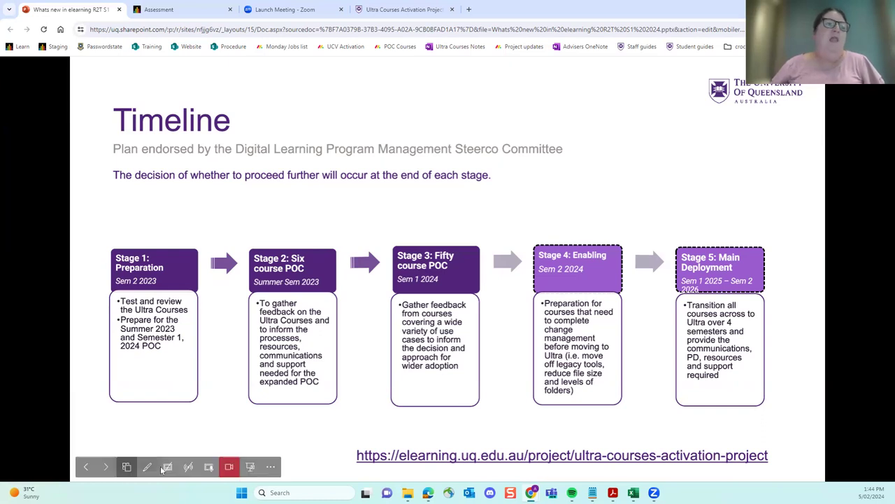
pyautogui.click(107, 468)
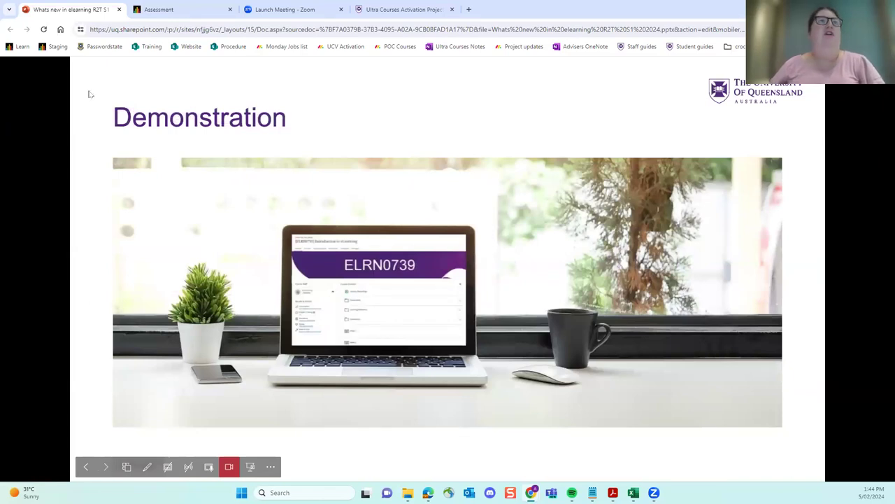
# Step: Switch to the Blackboard Ultra sandbox course, close the Quiz and collapse the Assessment folder in Course Content
pyautogui.click(181, 11)
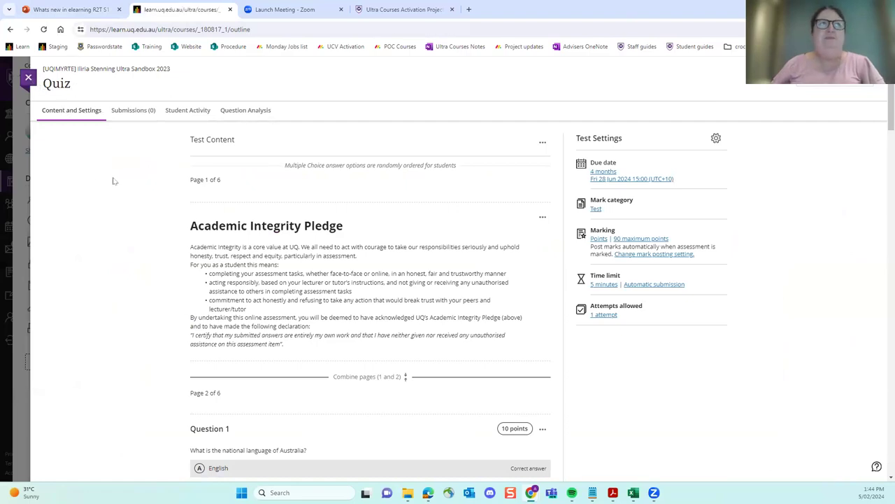
pyautogui.click(28, 76)
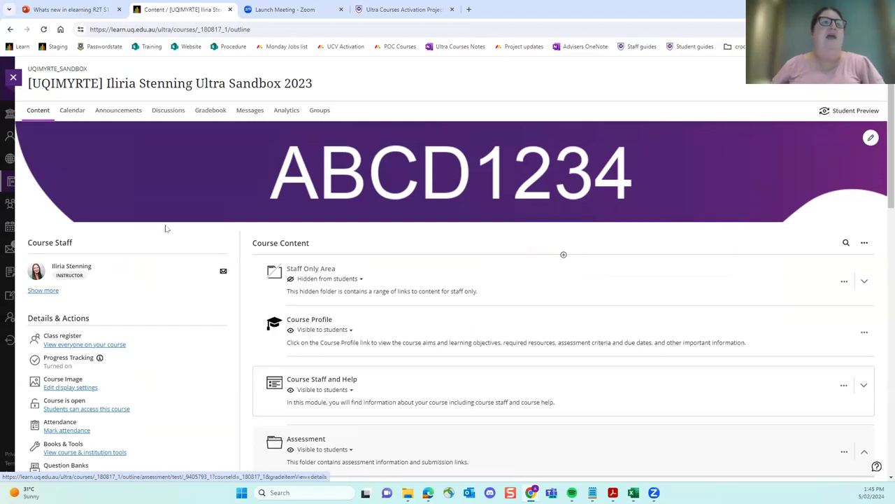
pyautogui.scroll(-1, 168, 228)
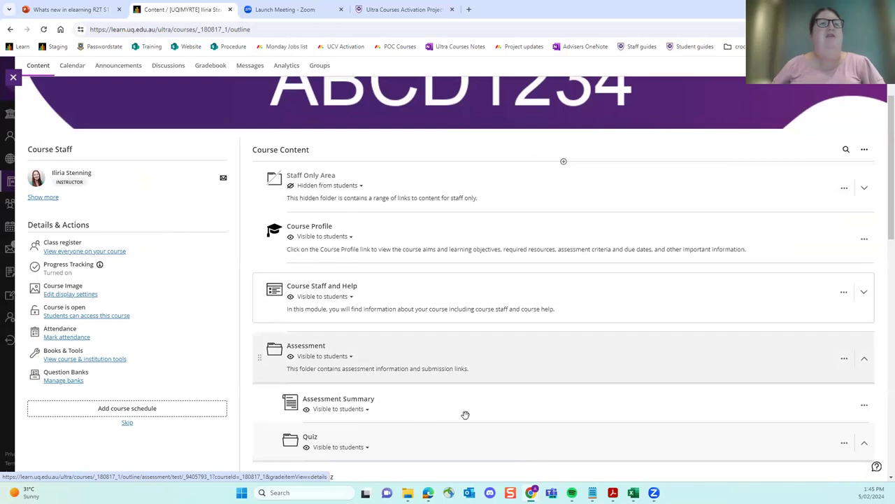
pyautogui.click(269, 365)
# Step: Look through the course's weekly modules from Week 1 to Week 13
pyautogui.scroll(-1, 246, 386)
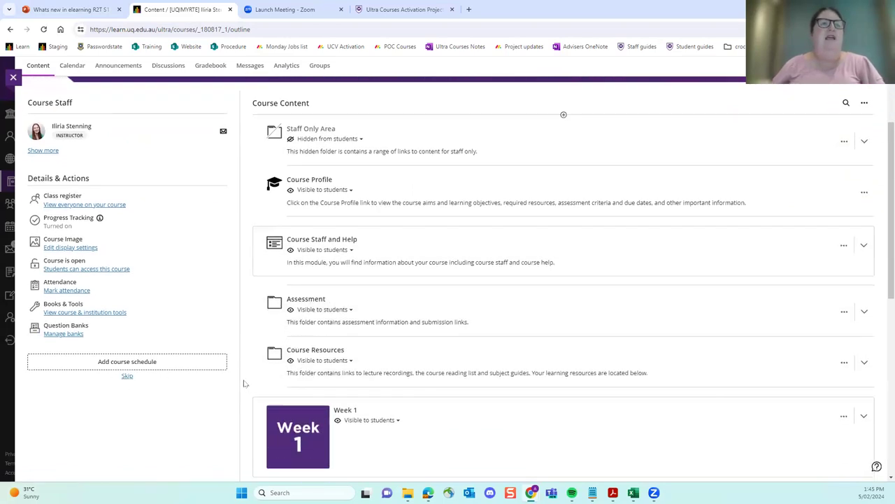
pyautogui.scroll(-2, 244, 383)
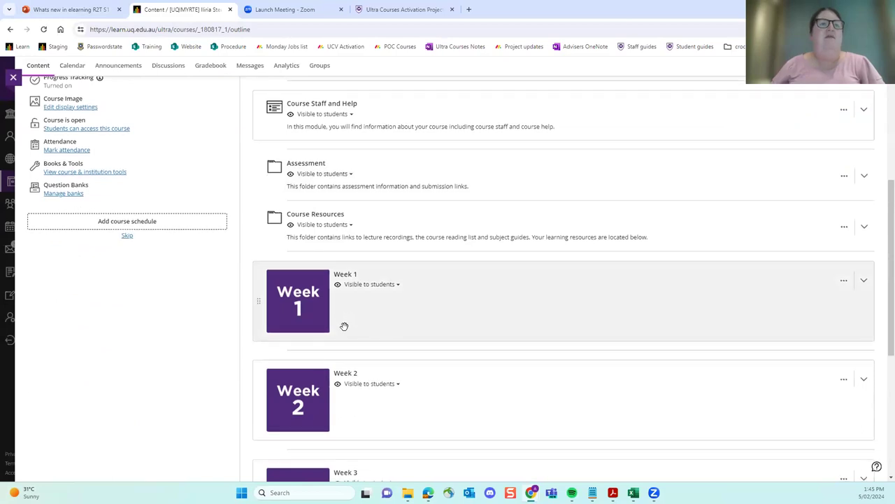
pyautogui.scroll(-4, 345, 326)
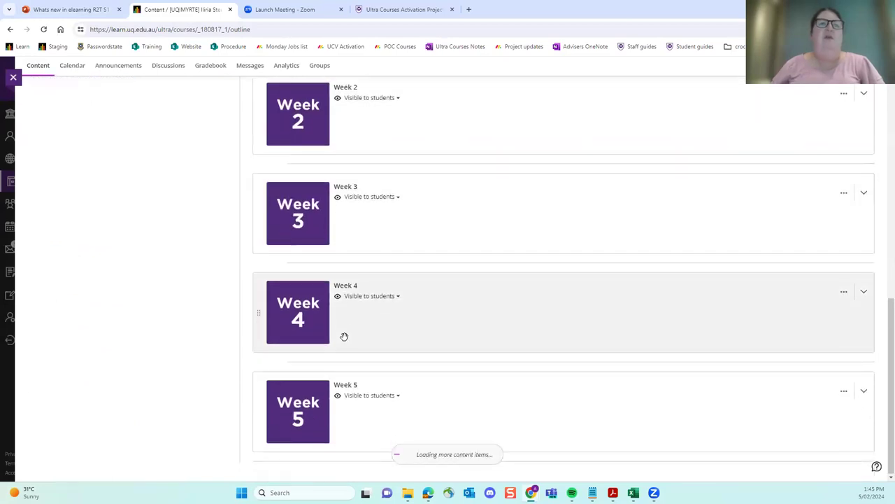
pyautogui.scroll(-6, 418, 336)
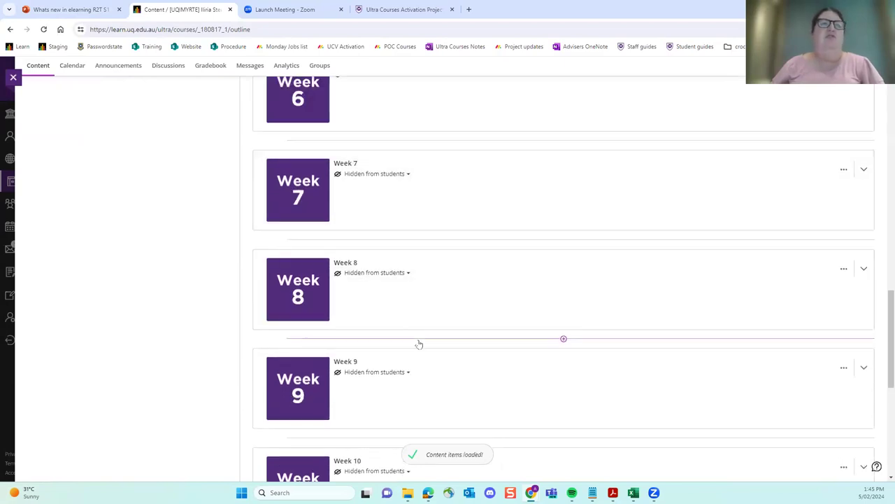
pyautogui.scroll(-5, 418, 343)
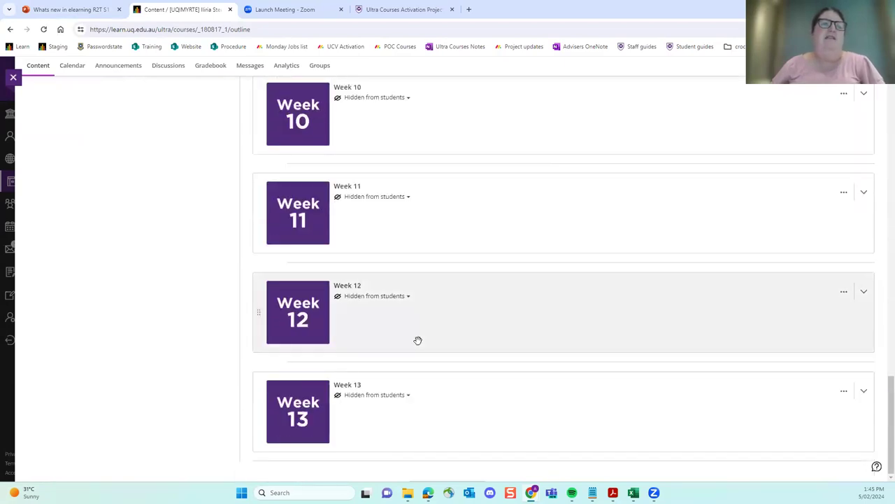
# Step: Expand the Week 1 module, create a new document below Topic 1 Mycology with an empty content block, and close it
pyautogui.scroll(11, 418, 340)
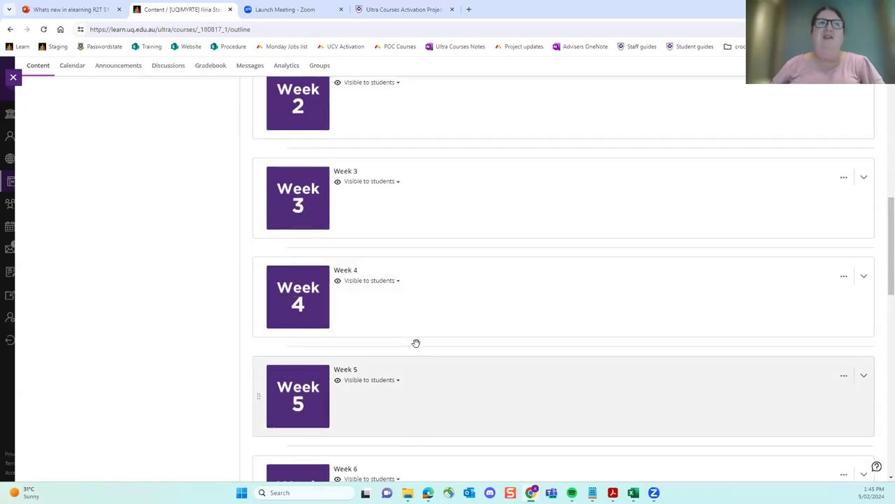
pyautogui.scroll(4, 415, 343)
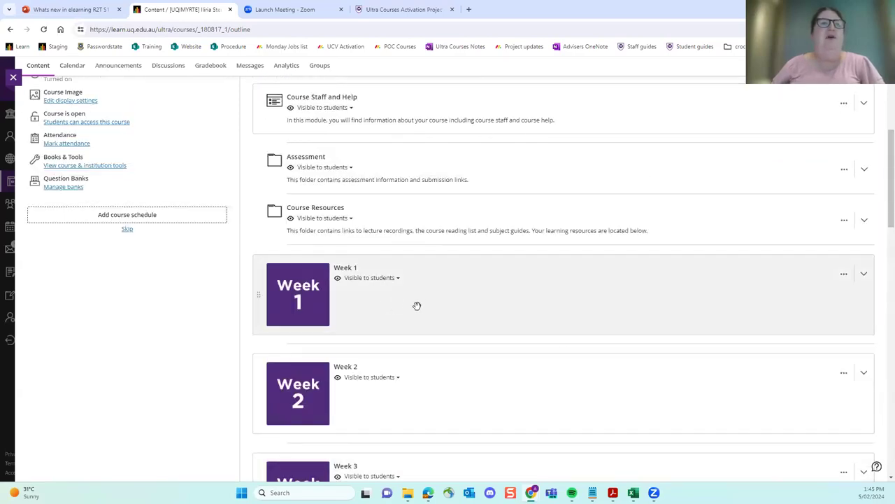
pyautogui.click(413, 306)
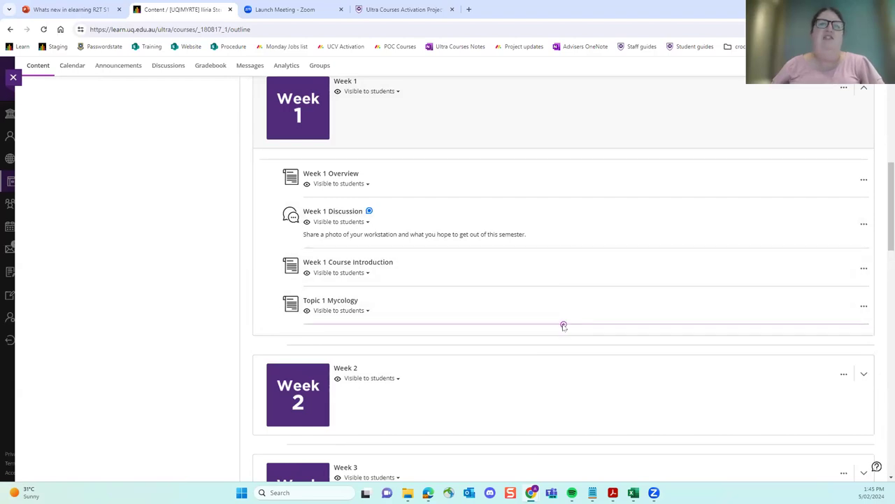
pyautogui.click(564, 326)
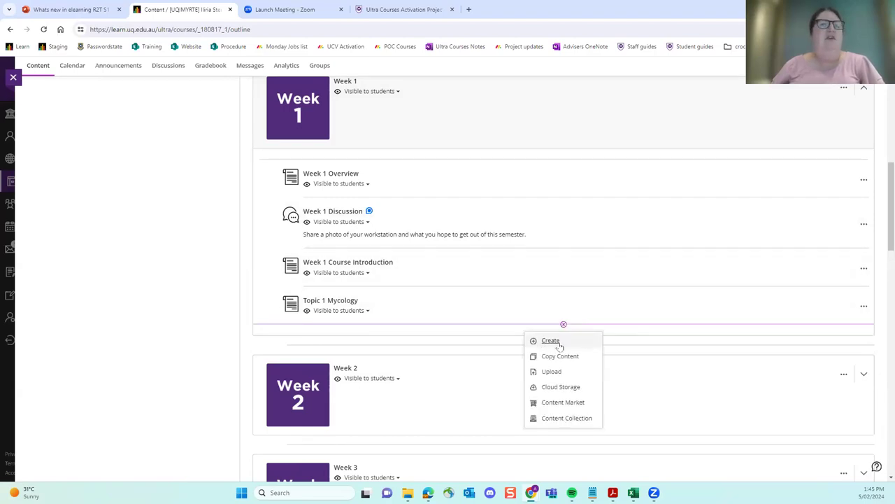
pyautogui.click(551, 341)
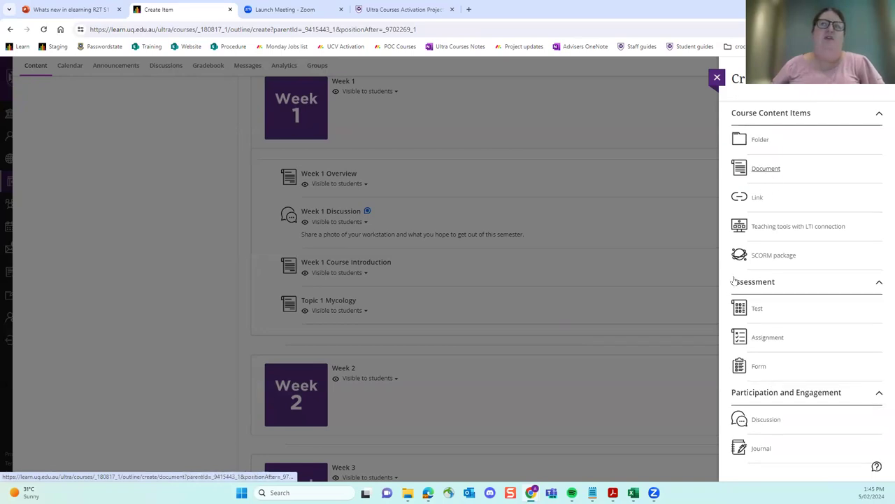
pyautogui.click(766, 172)
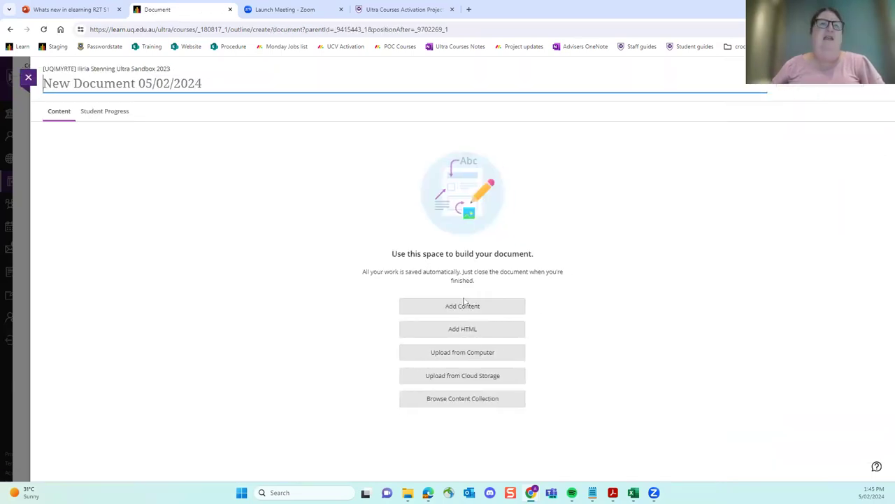
pyautogui.click(711, 341)
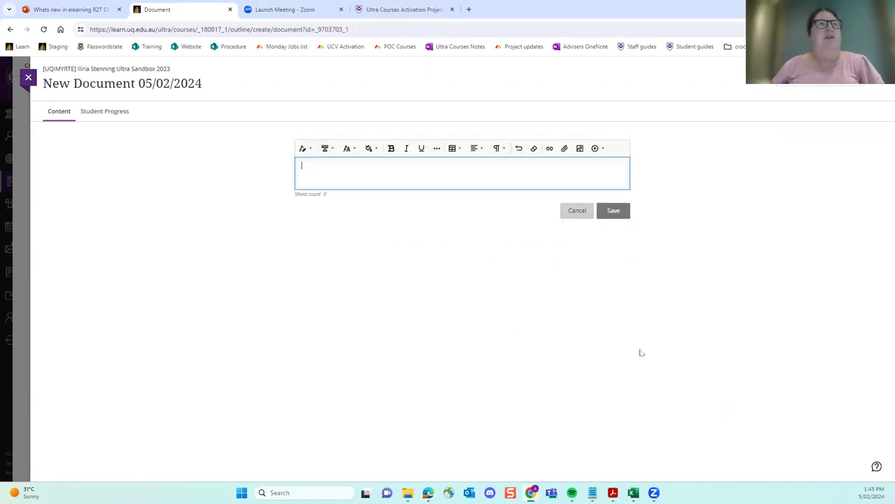
pyautogui.click(28, 79)
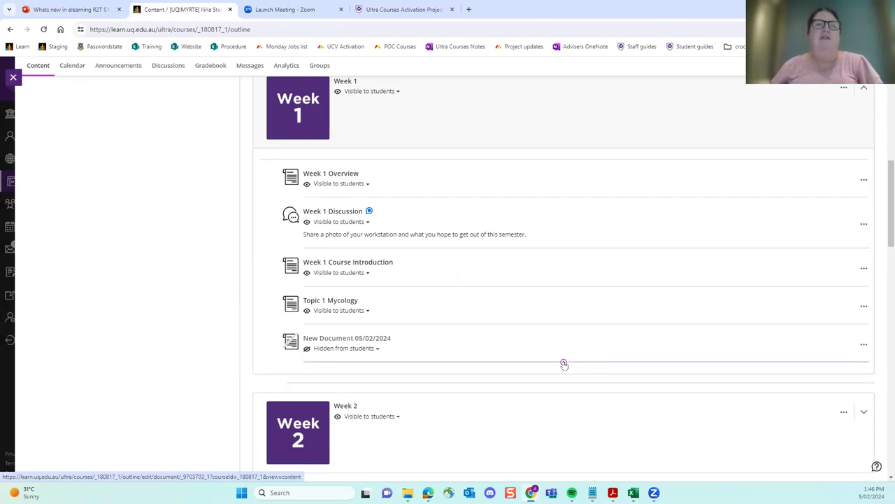
# Step: Open the Content Market from below the new Week 1 document, look through the Institution Tools and close it
pyautogui.click(564, 363)
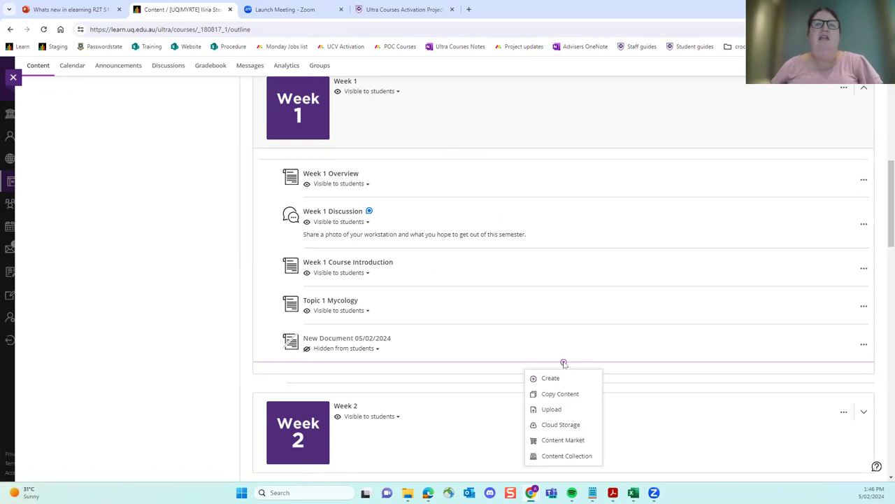
pyautogui.click(558, 443)
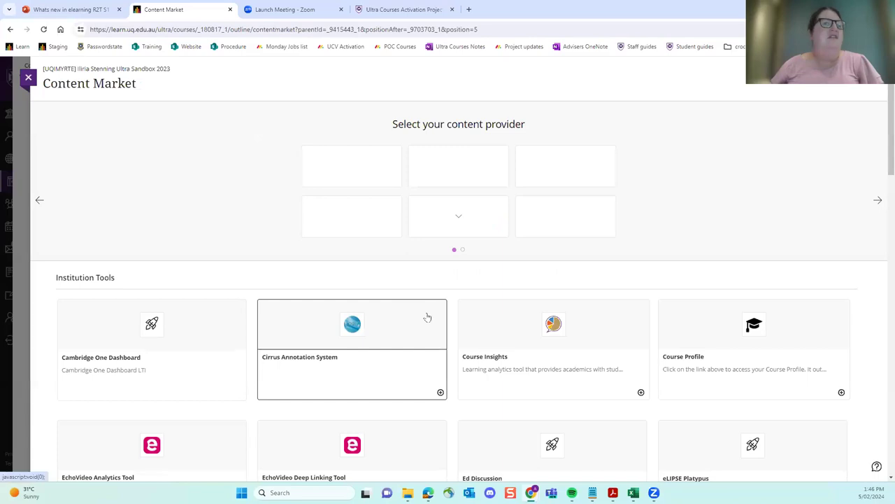
pyautogui.scroll(-2, 425, 315)
pyautogui.scroll(-1, 428, 319)
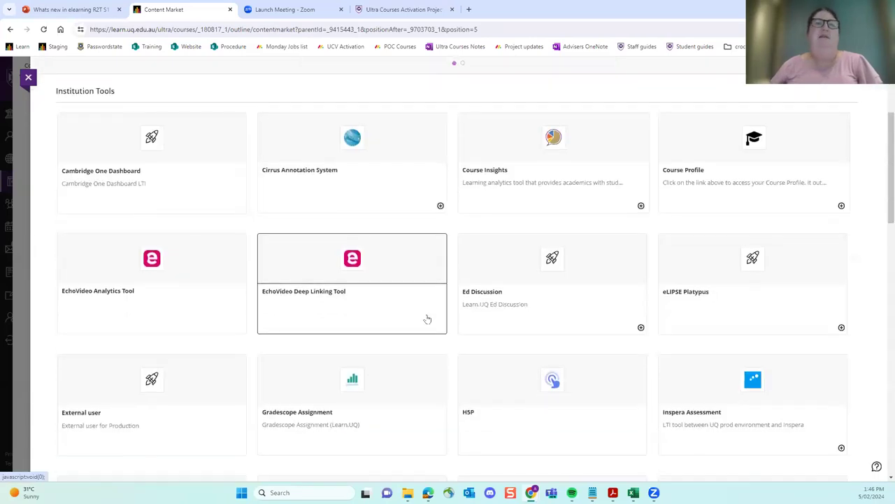
pyautogui.scroll(-2, 427, 320)
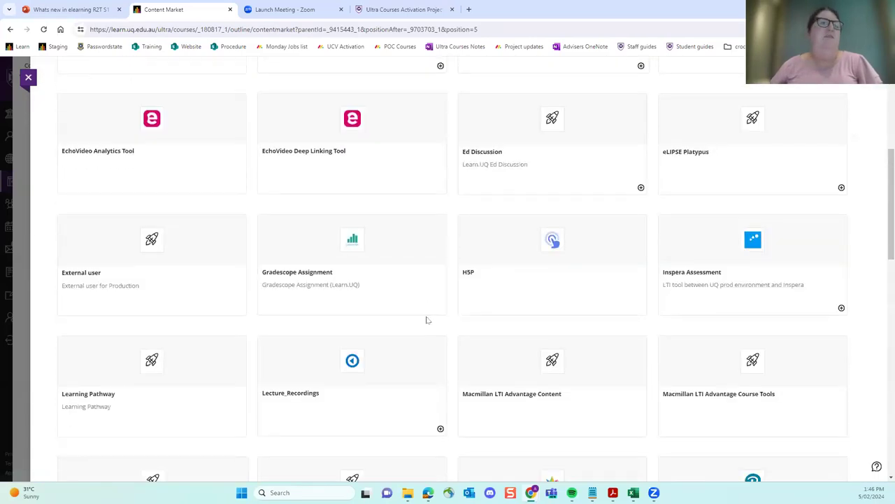
pyautogui.scroll(-3, 426, 323)
pyautogui.scroll(-4, 427, 323)
pyautogui.scroll(-4, 427, 324)
pyautogui.scroll(12, 427, 324)
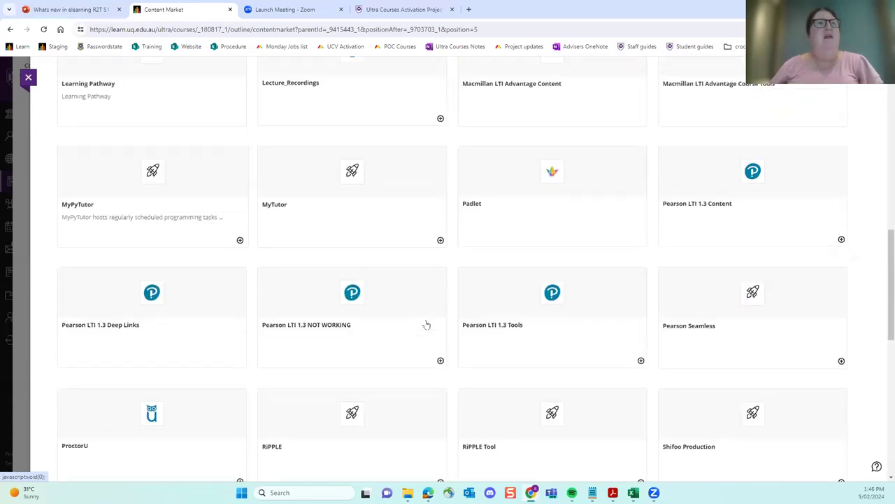
pyautogui.scroll(5, 426, 325)
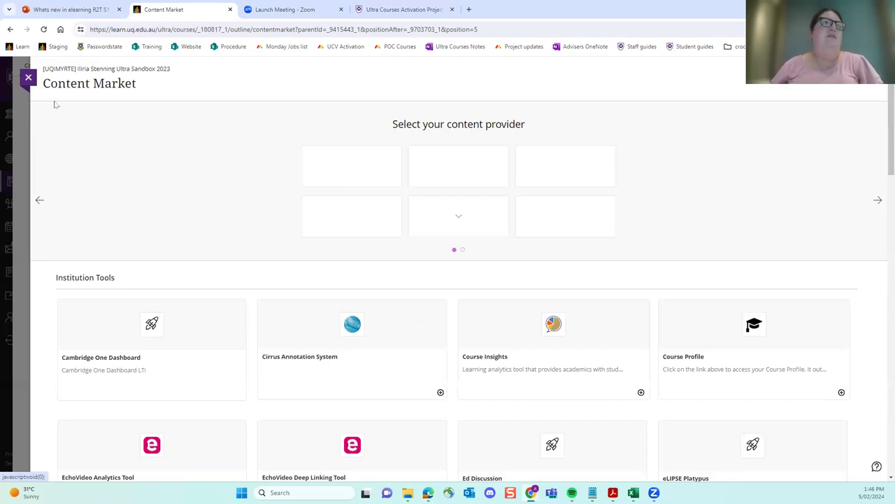
pyautogui.click(28, 79)
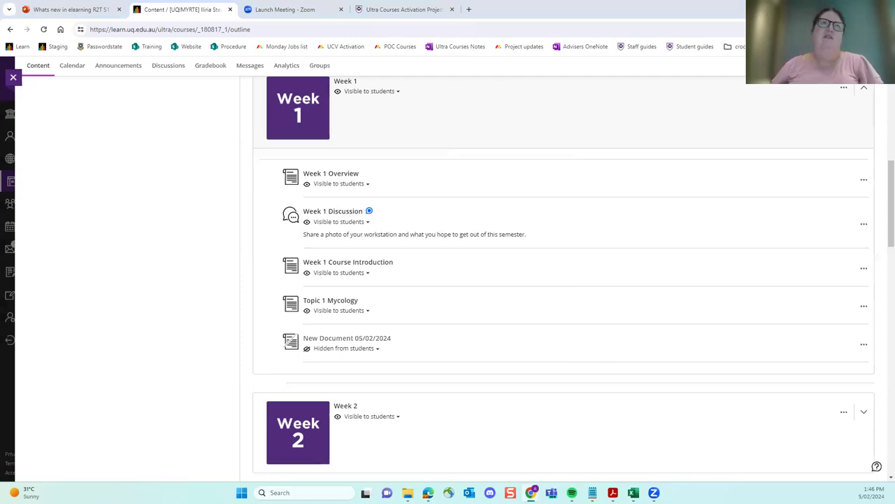
# Step: Switch to the incognito browser window with the student view, maximise it and expand the Week 1 module
pyautogui.hotkey('alt', 'Tab')
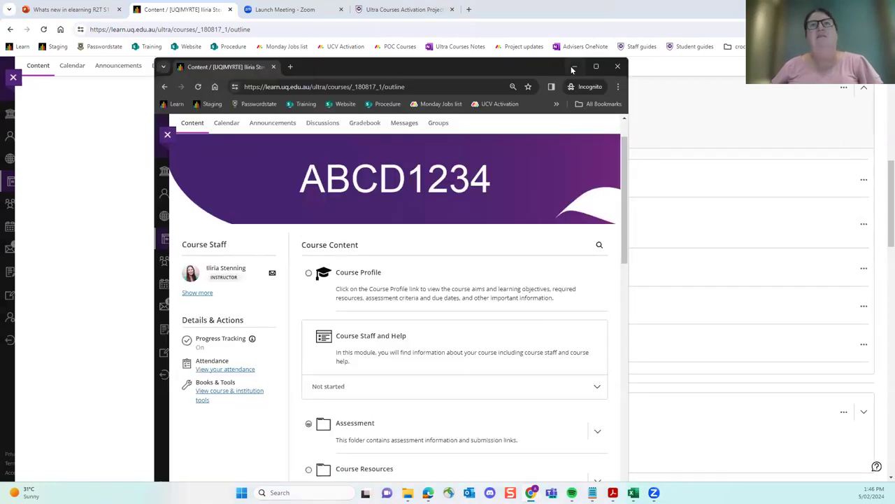
pyautogui.click(598, 67)
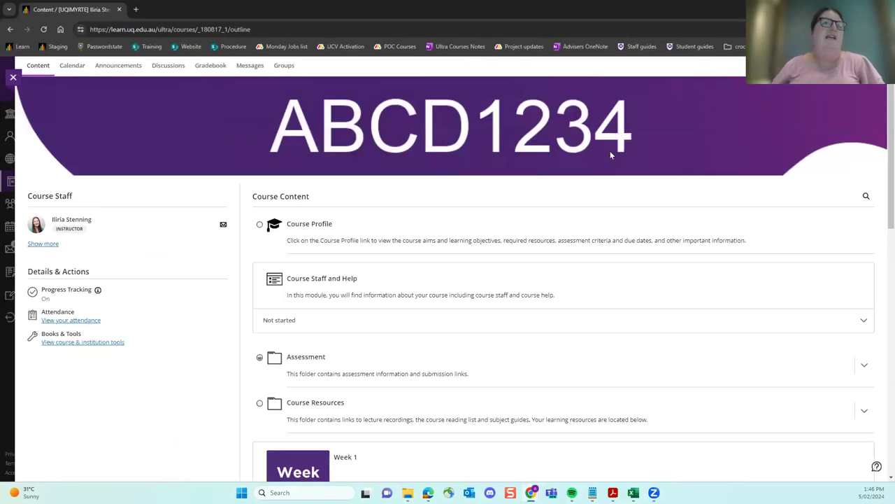
pyautogui.scroll(-3, 433, 304)
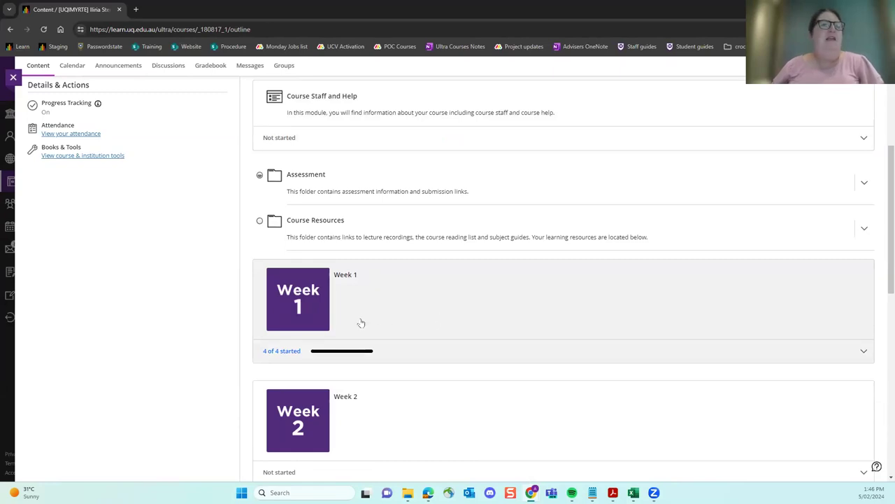
pyautogui.scroll(-1, 417, 324)
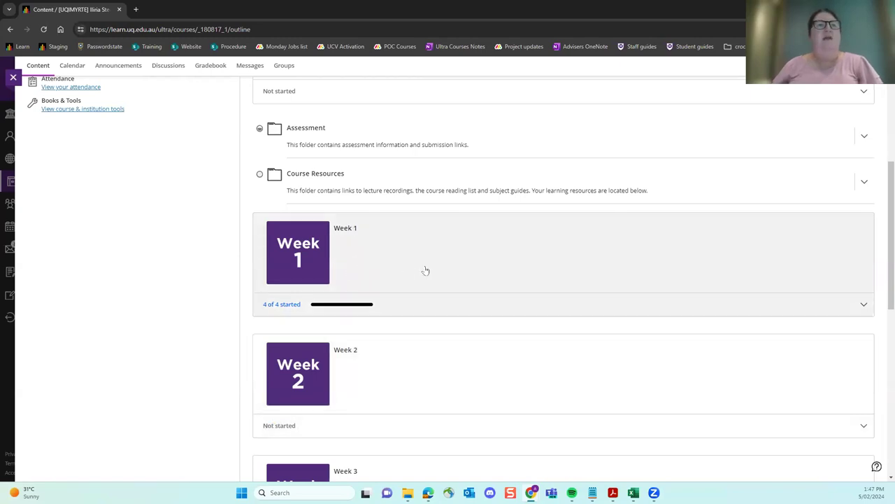
pyautogui.click(424, 271)
pyautogui.scroll(-1, 426, 272)
pyautogui.scroll(-1, 425, 272)
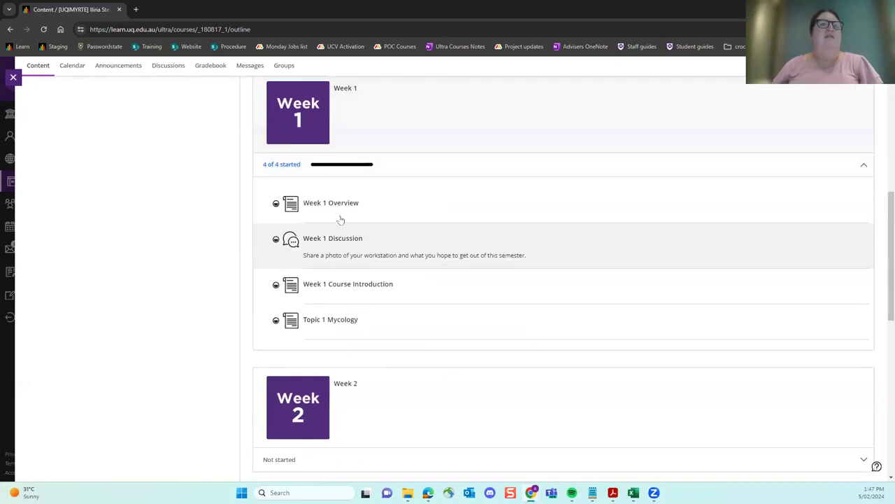
# Step: Open the Week 1 discussion as a student and look through the posted workstation photo responses
pyautogui.click(447, 227)
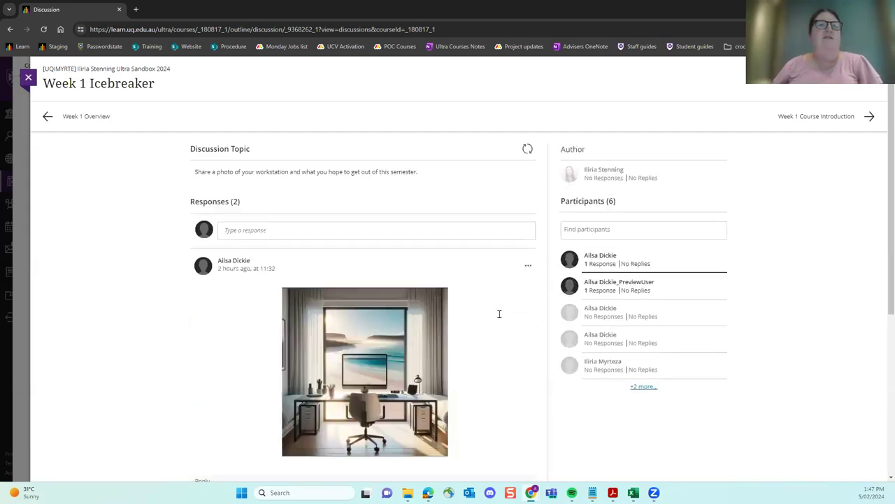
pyautogui.scroll(-1, 499, 315)
pyautogui.scroll(-3, 500, 315)
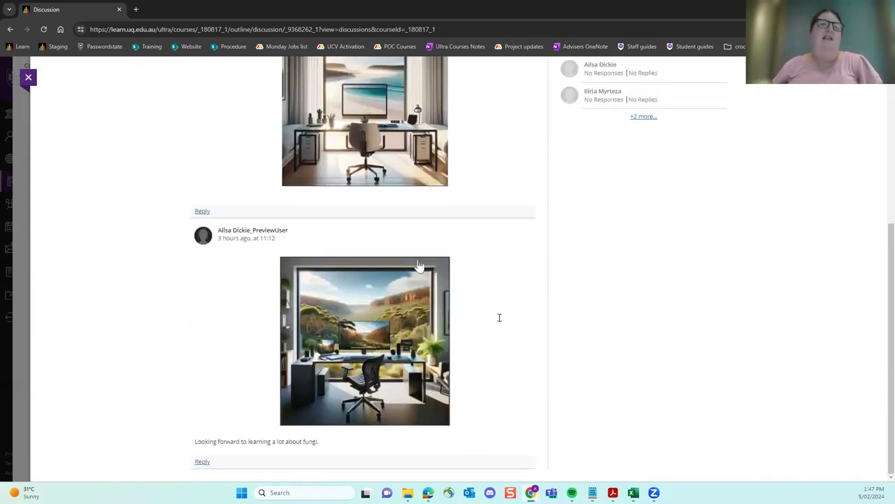
pyautogui.scroll(4, 500, 317)
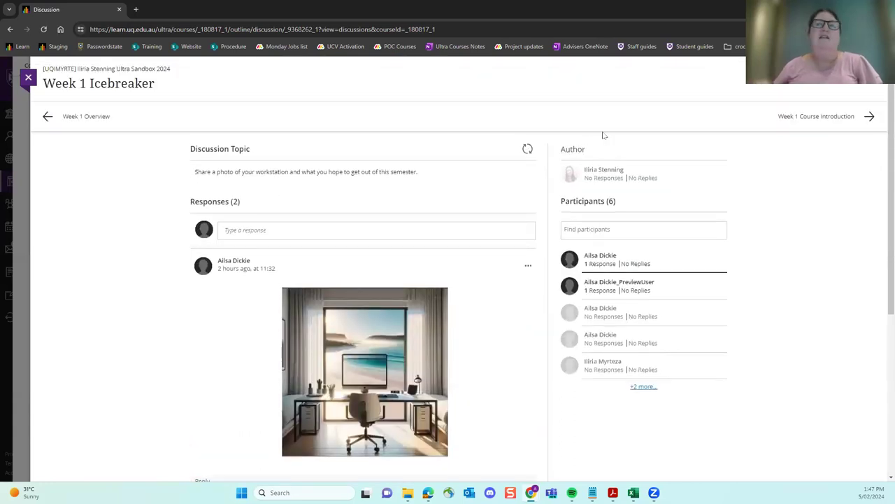
# Step: Advance to the Week 1 Course Introduction and look through the embedded course introduction PDF
pyautogui.click(868, 118)
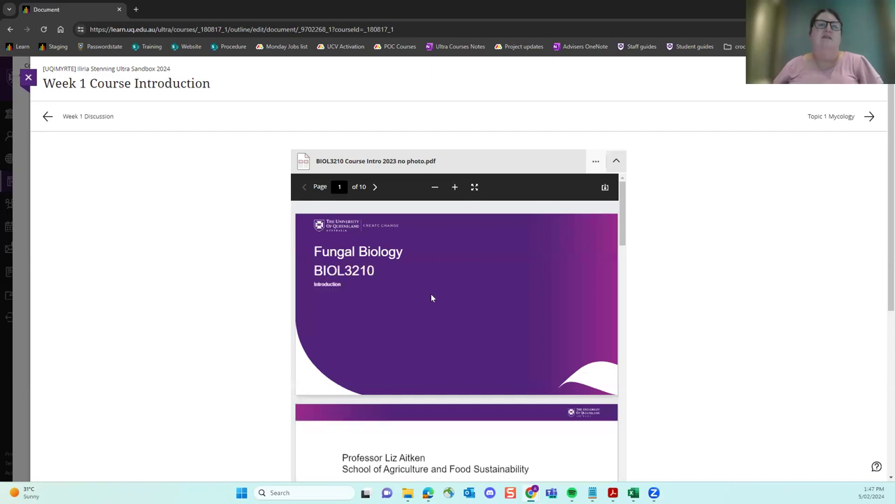
pyautogui.scroll(-3, 431, 294)
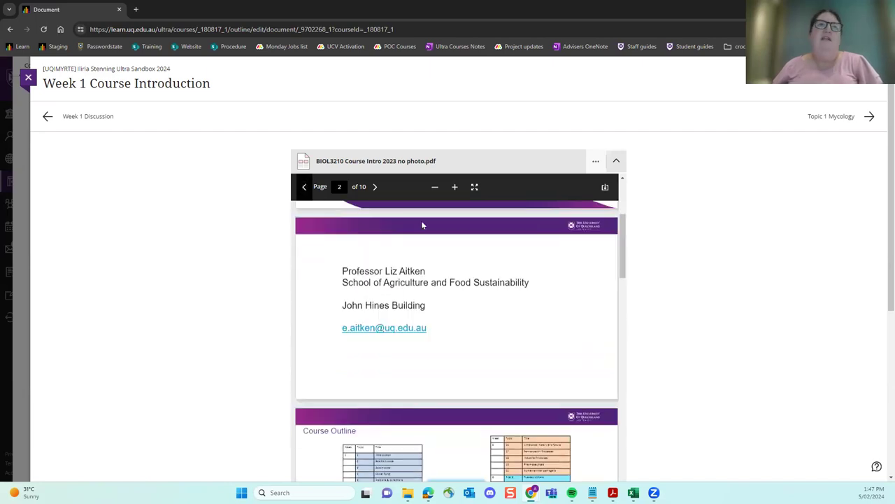
pyautogui.scroll(-3, 689, 266)
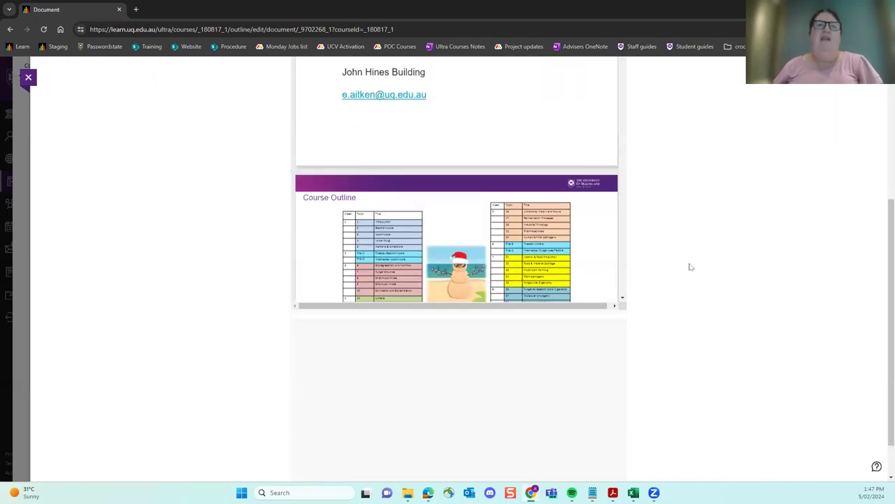
pyautogui.scroll(-1, 690, 266)
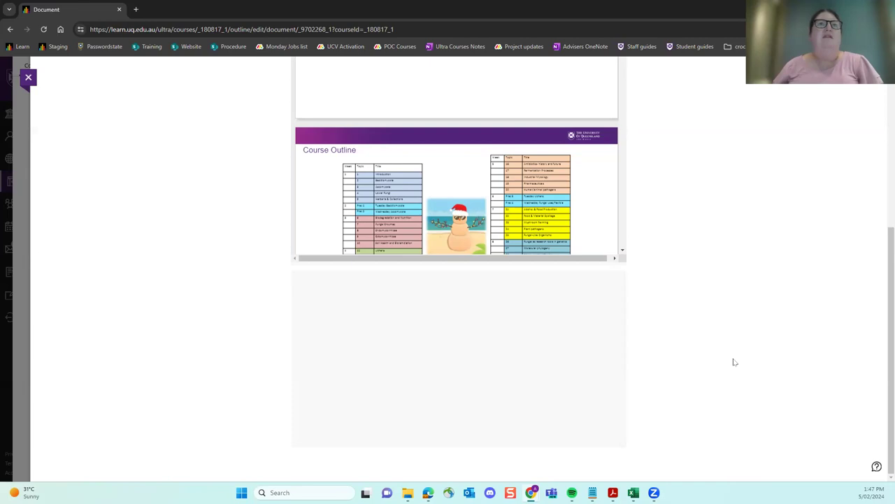
pyautogui.scroll(5, 715, 361)
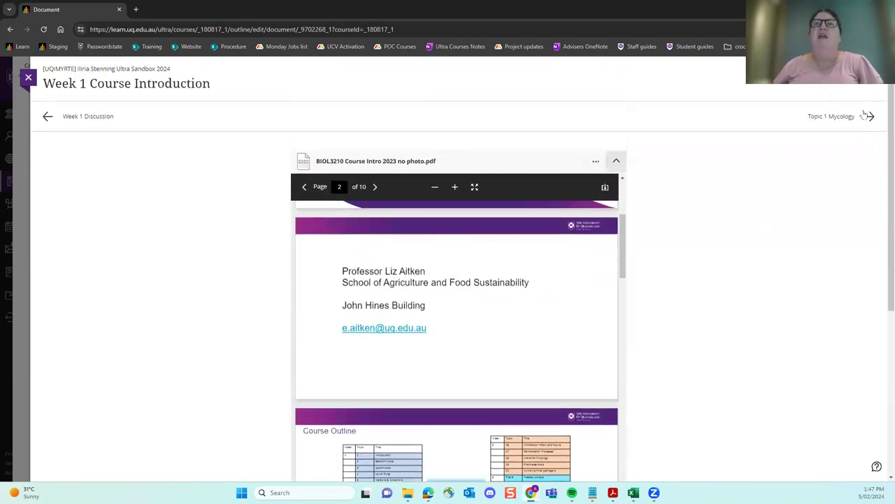
# Step: Return to the course content and mark Week 1 Overview and Week 1 Discussion as complete
pyautogui.click(84, 119)
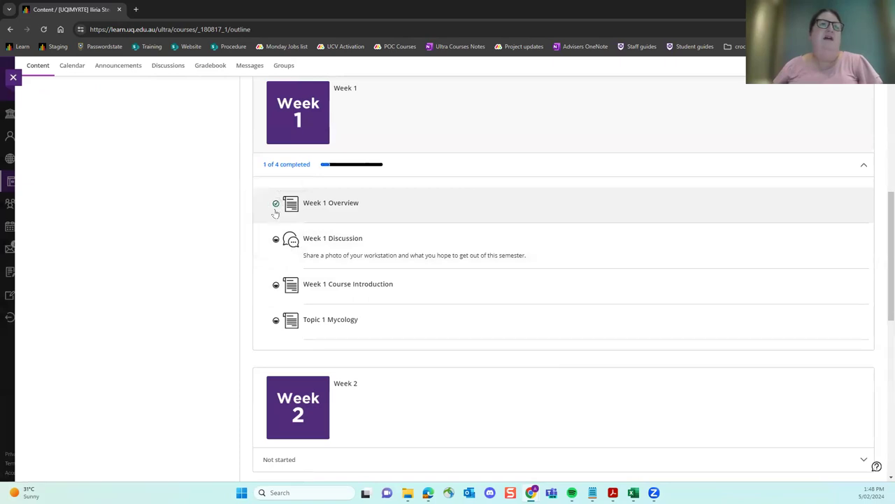
pyautogui.click(276, 203)
pyautogui.click(276, 203)
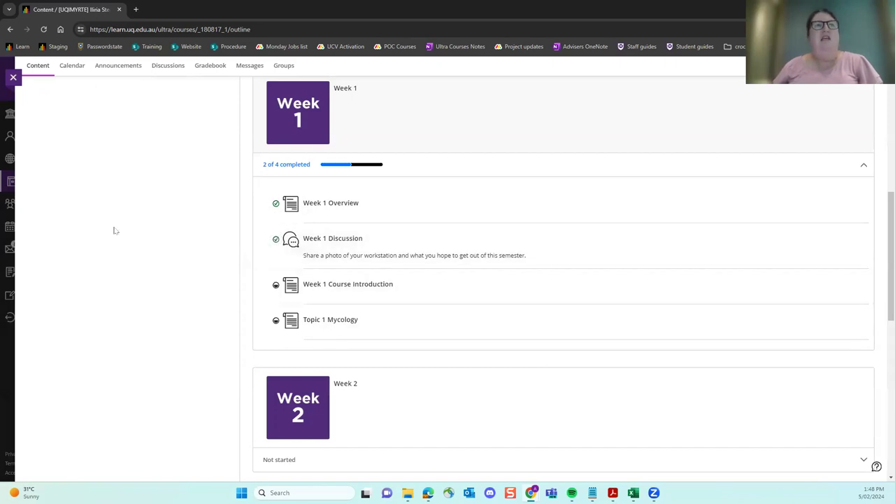
# Step: Expand the Assessment and Quiz folders, open the Quiz and start a timed attempt
pyautogui.scroll(3, 478, 355)
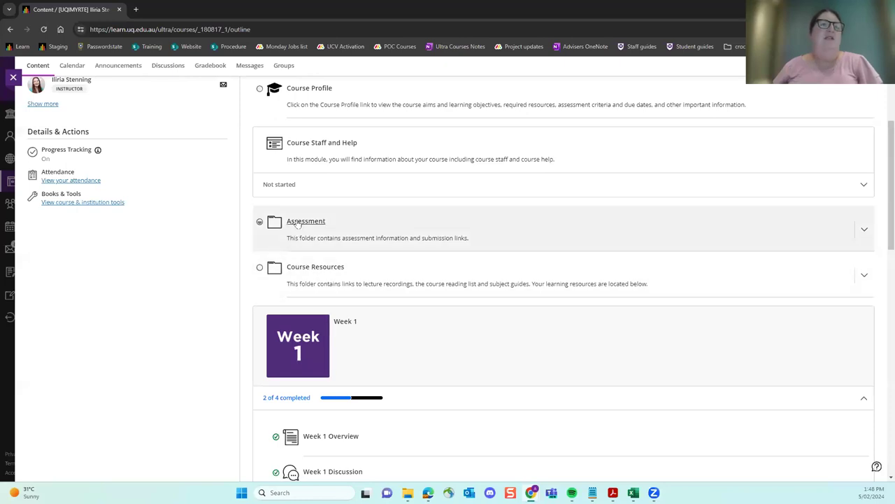
pyautogui.click(414, 239)
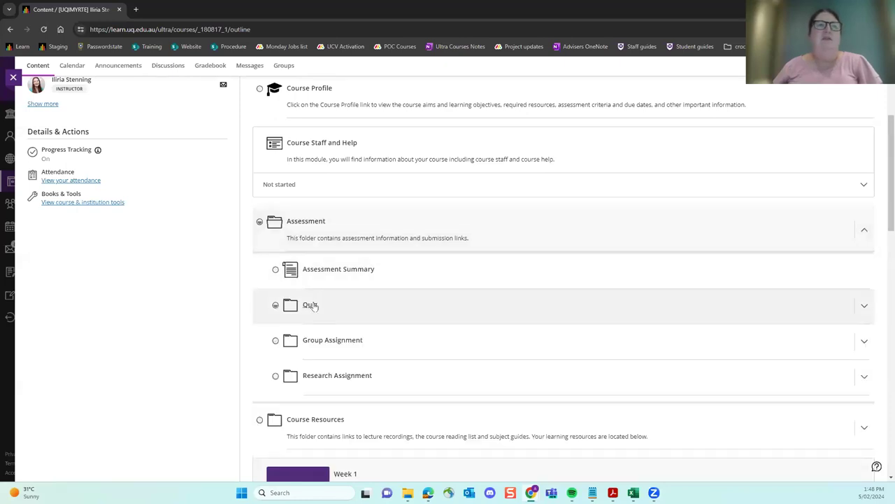
pyautogui.click(313, 306)
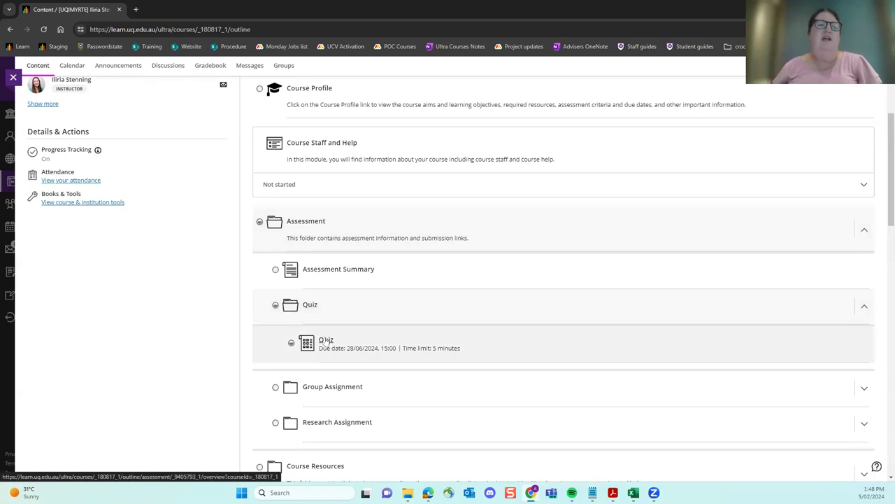
pyautogui.click(326, 340)
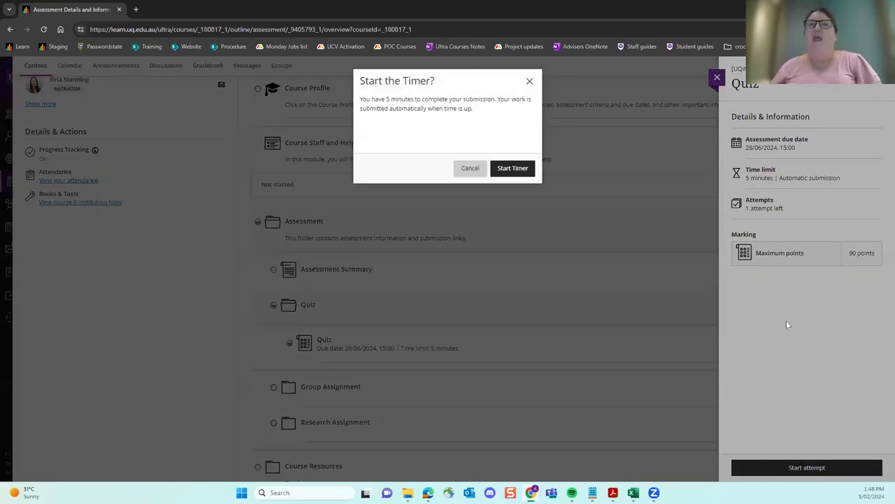
pyautogui.click(521, 175)
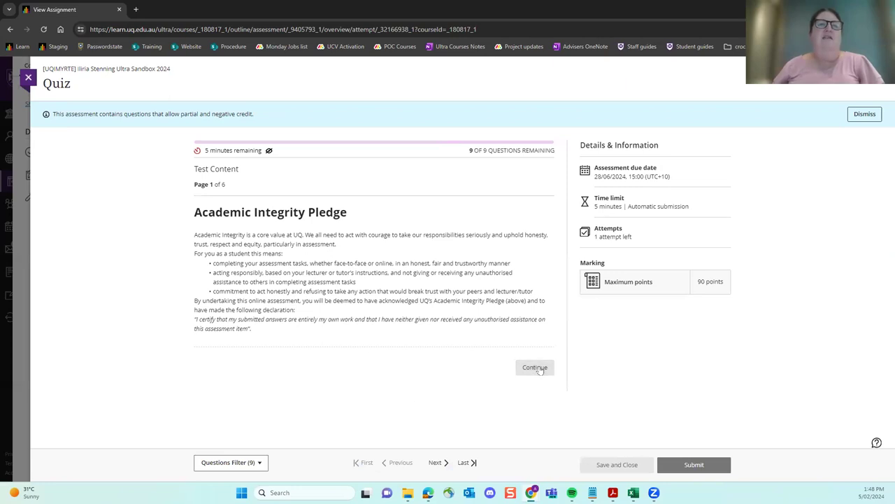
# Step: Continue past the Academic Integrity Pledge and answer the quiz's first two questions, choosing Australian for Question 1
pyautogui.click(536, 367)
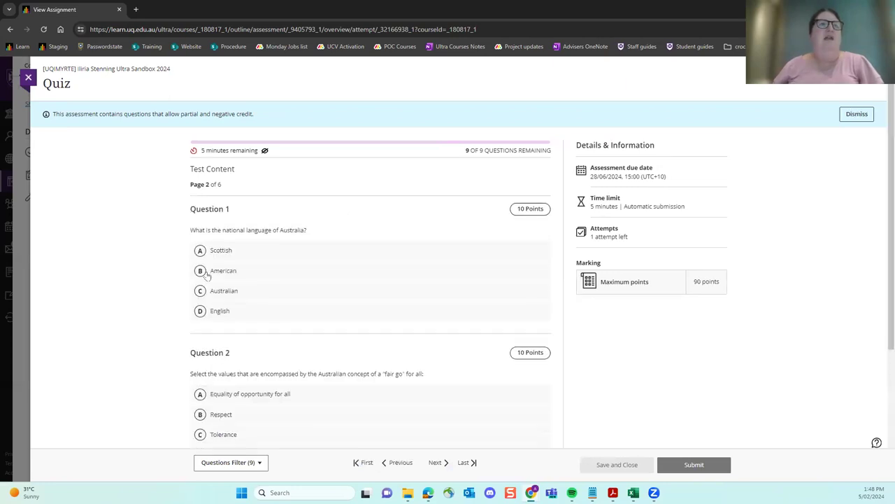
pyautogui.click(203, 295)
pyautogui.scroll(-2, 263, 307)
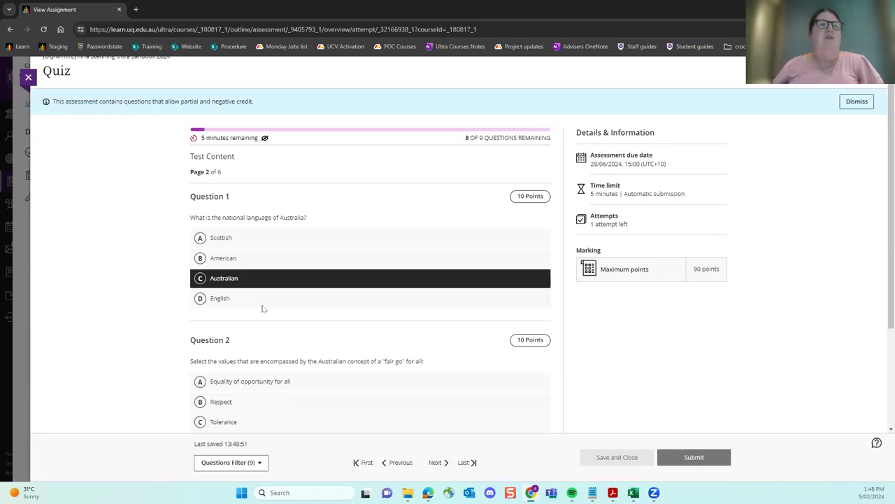
pyautogui.click(202, 280)
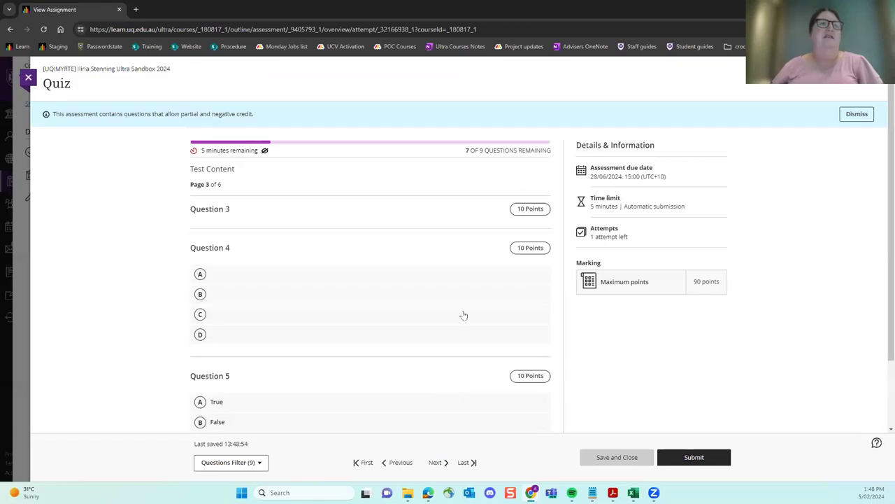
# Step: Review Question 3's national anthem stimulus and answer Question 4 with "Pride in the nation and its progress" and Question 5 with True
pyautogui.scroll(-1, 461, 290)
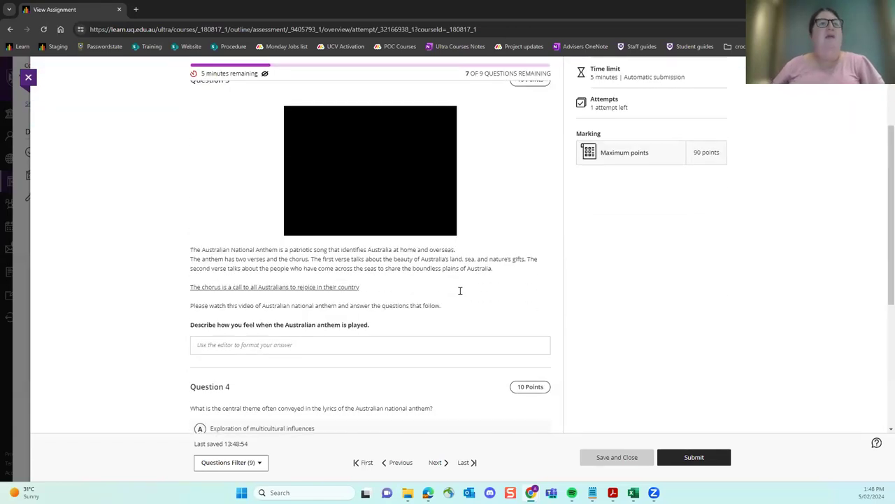
pyautogui.scroll(2, 469, 304)
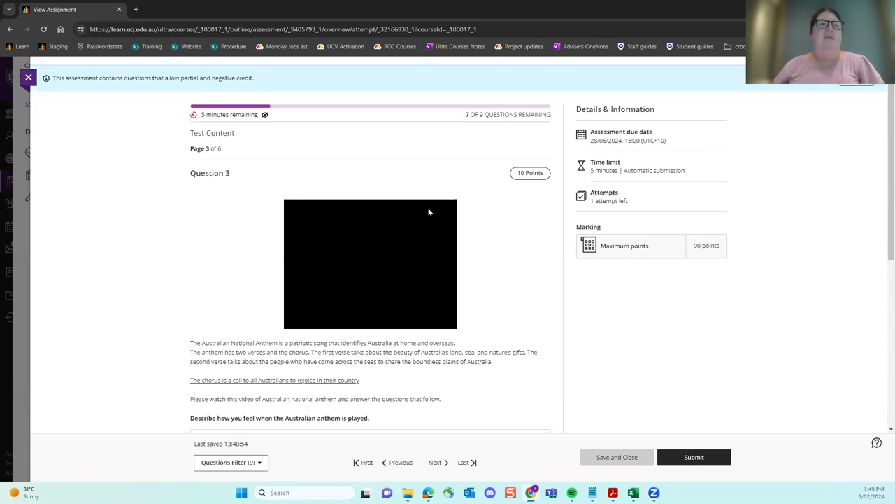
pyautogui.scroll(-1, 492, 262)
pyautogui.scroll(1, 492, 262)
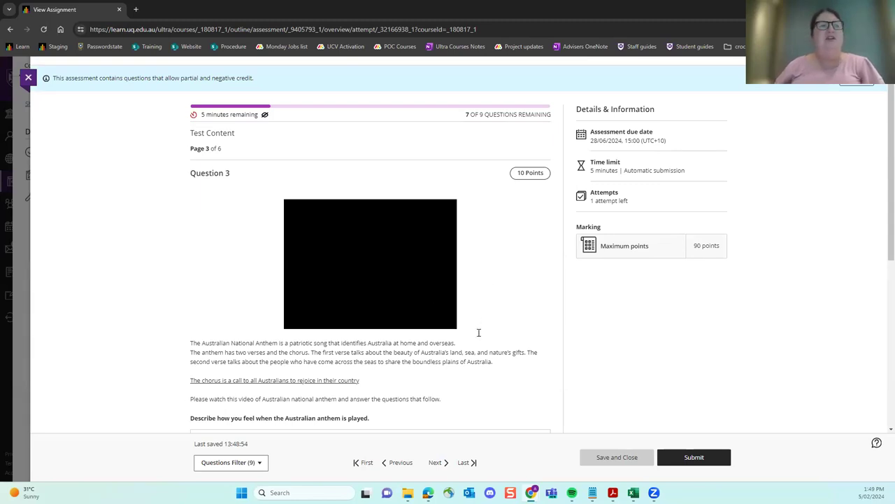
pyautogui.scroll(-2, 478, 332)
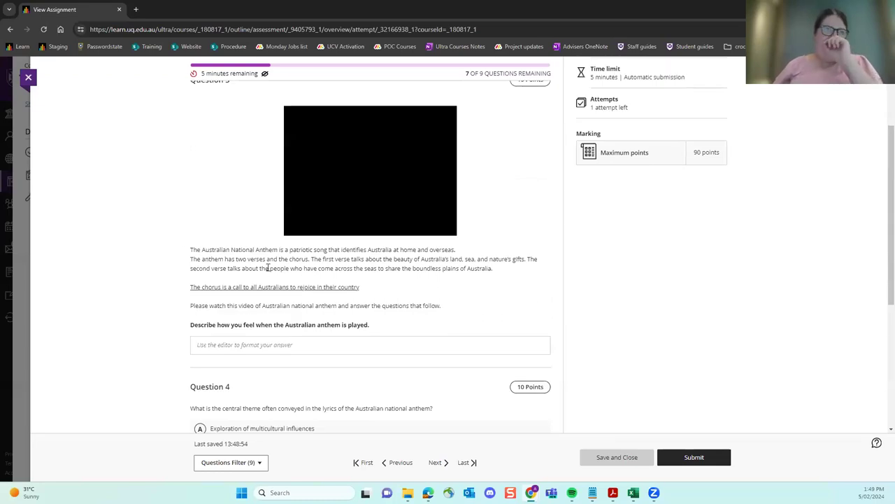
pyautogui.scroll(-1, 383, 319)
pyautogui.scroll(-3, 383, 320)
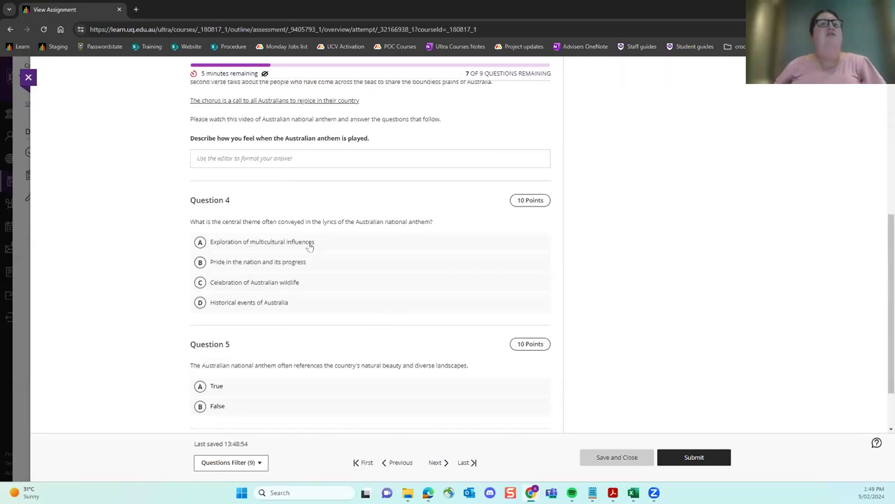
pyautogui.click(231, 263)
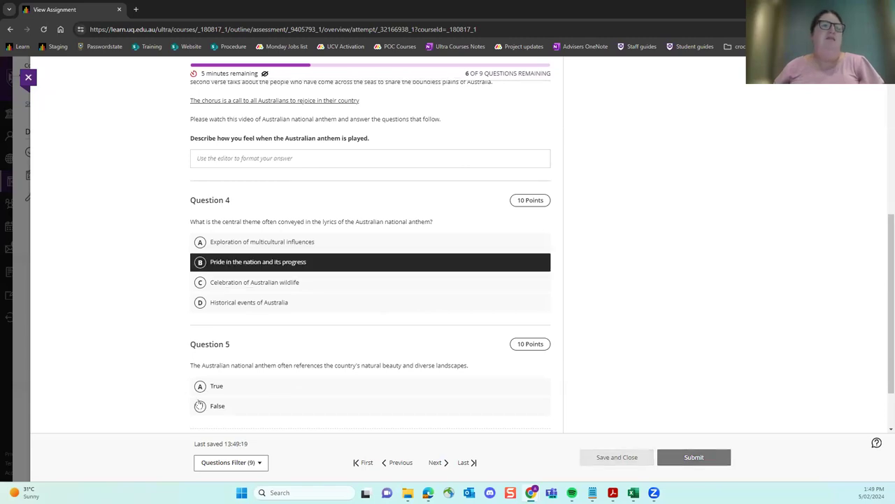
pyautogui.click(201, 389)
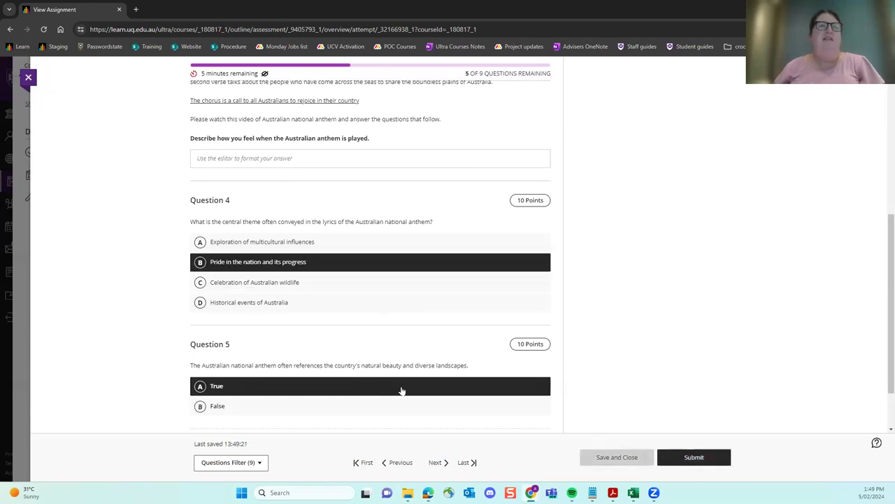
# Step: Submit the quiz with the remaining questions unanswered, and close the submission receipt and the quiz attempt
pyautogui.scroll(-1, 402, 390)
pyautogui.scroll(4, 402, 390)
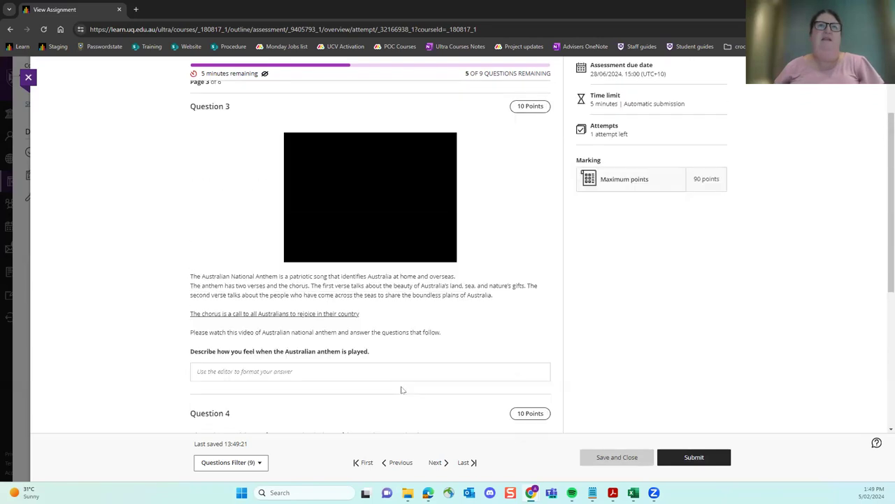
pyautogui.click(689, 456)
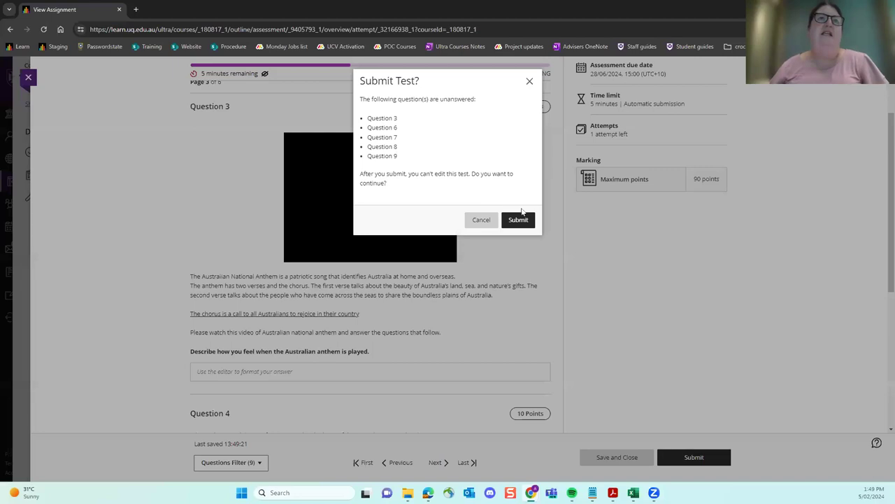
pyautogui.click(518, 220)
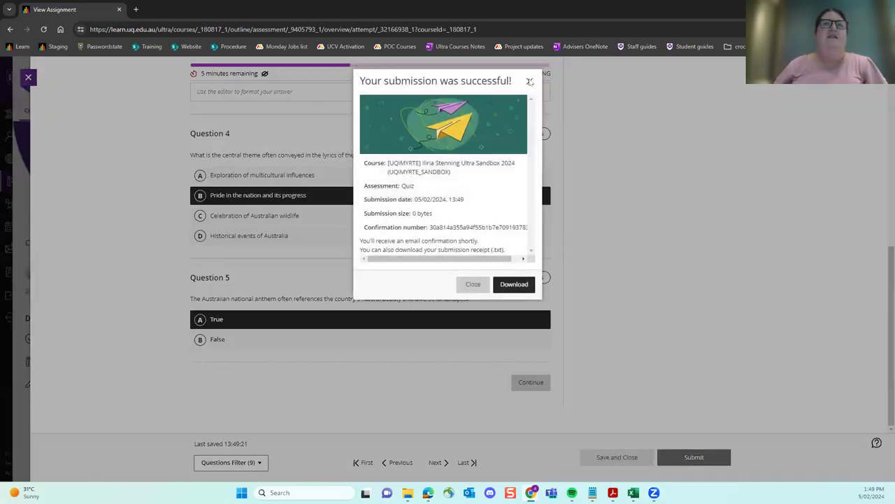
pyautogui.click(97, 102)
pyautogui.click(28, 76)
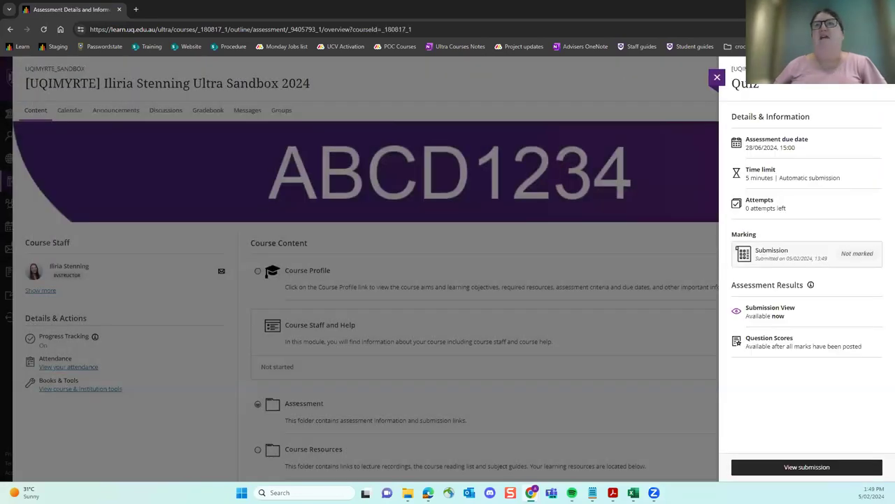
# Step: Switch from the student's course view to the What's new in eLearning slideshow and advance to the "What is changing?" slide
pyautogui.moveTo(420, 9); pyautogui.dragTo(421, 65)
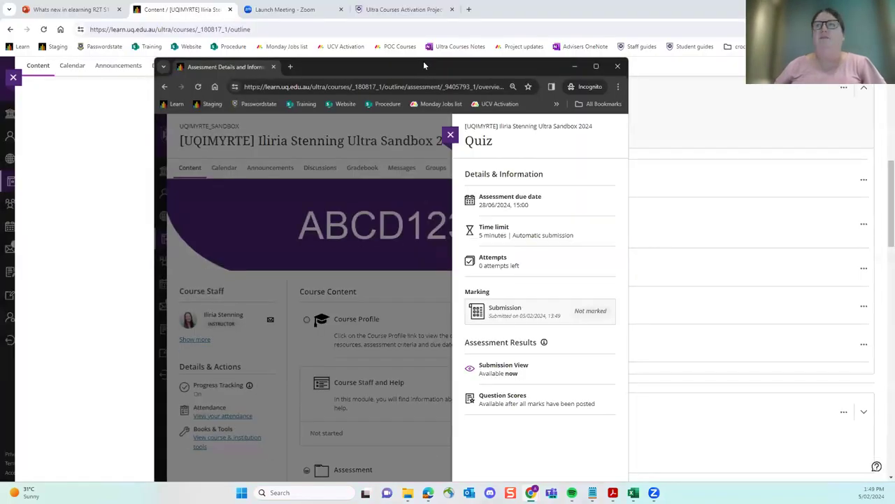
pyautogui.hotkey('alt', 'Tab')
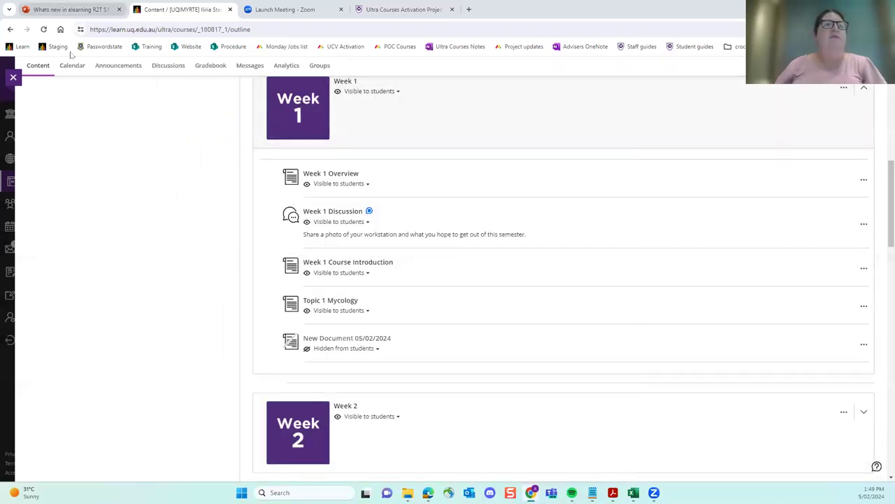
pyautogui.click(56, 10)
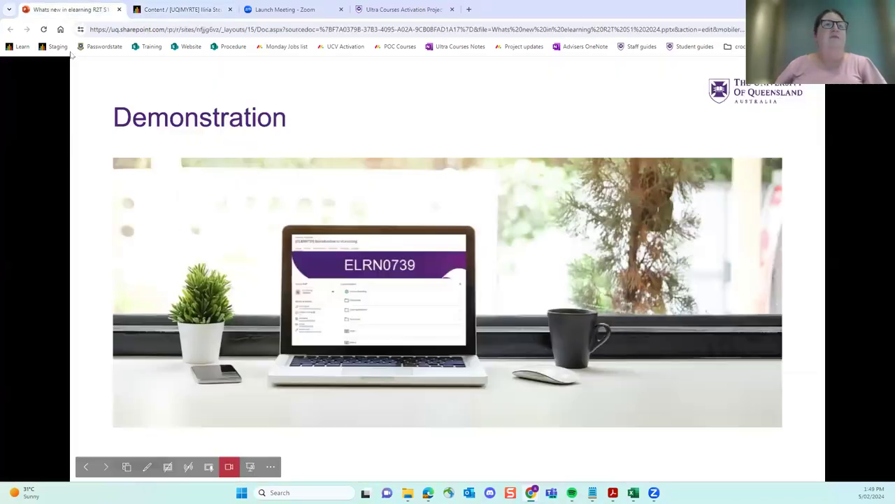
pyautogui.click(105, 468)
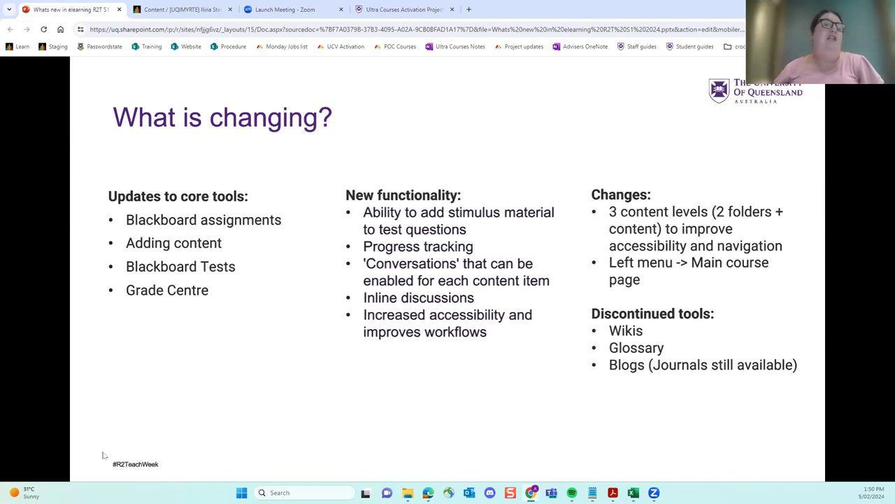
# Step: Advance through the UQ Virtual Learning Environment and Sandbox course slides to the eLearning services section slide
pyautogui.moveTo(107, 472)
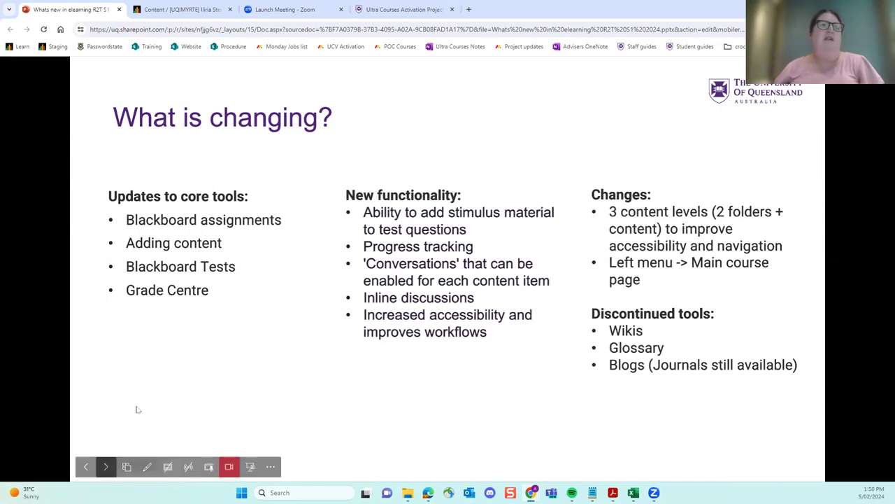
pyautogui.press('Right')
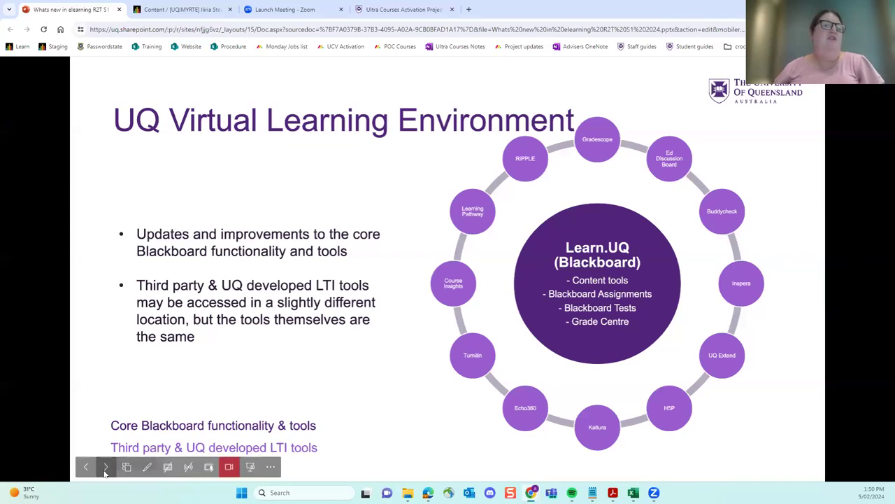
pyautogui.click(105, 469)
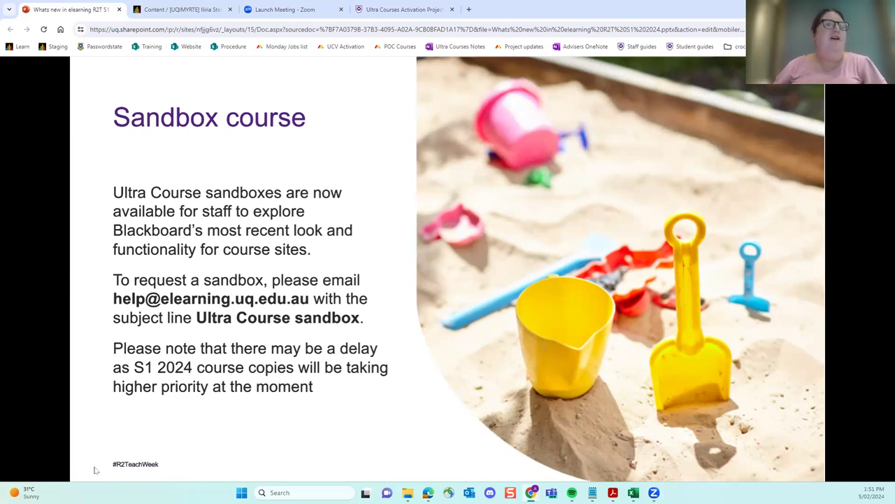
pyautogui.moveTo(102, 476)
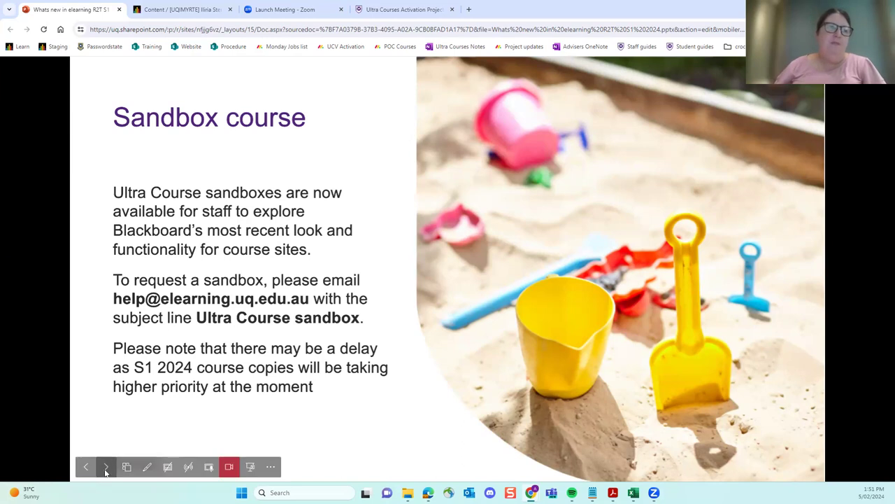
pyautogui.click(105, 467)
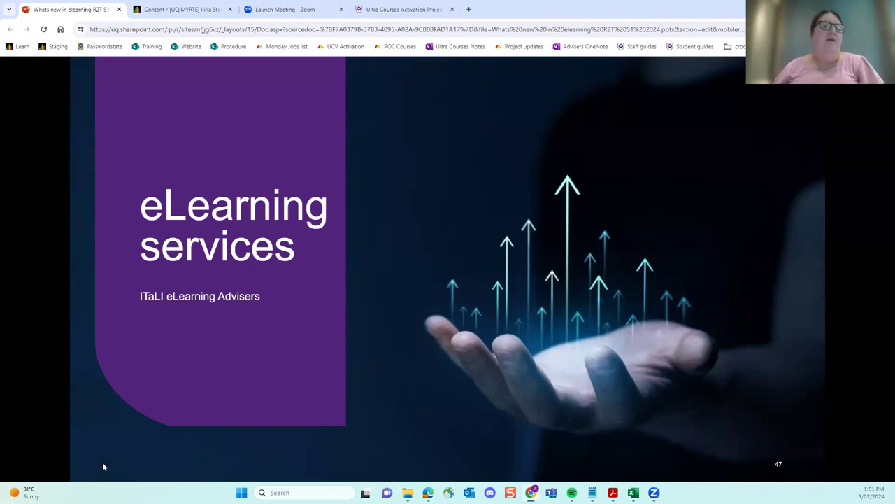
# Step: Present the eLearning Systems and Support Team slide and the staff guides with their link, ending on the eLearning Guides - Students slide
pyautogui.moveTo(105, 467)
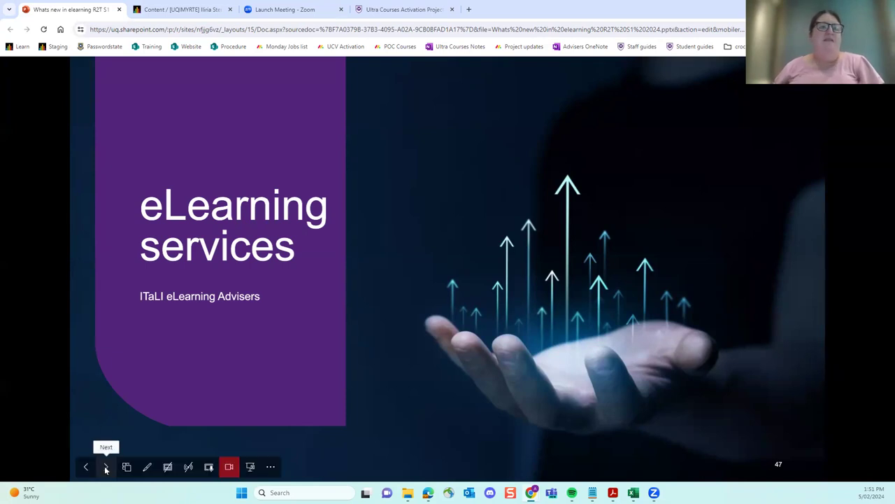
pyautogui.click(106, 467)
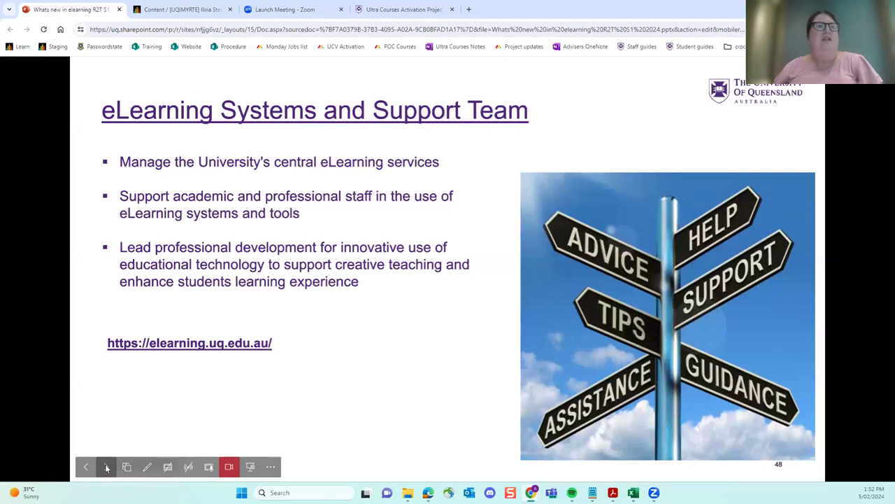
pyautogui.click(106, 467)
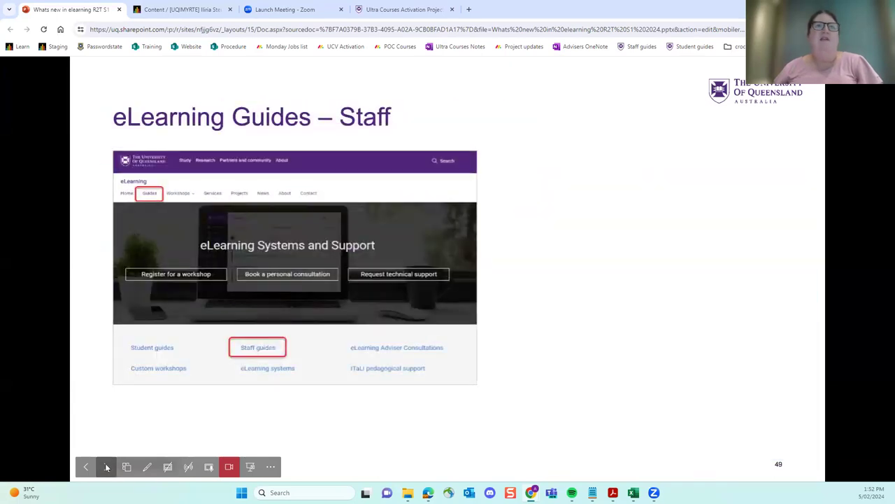
pyautogui.click(106, 467)
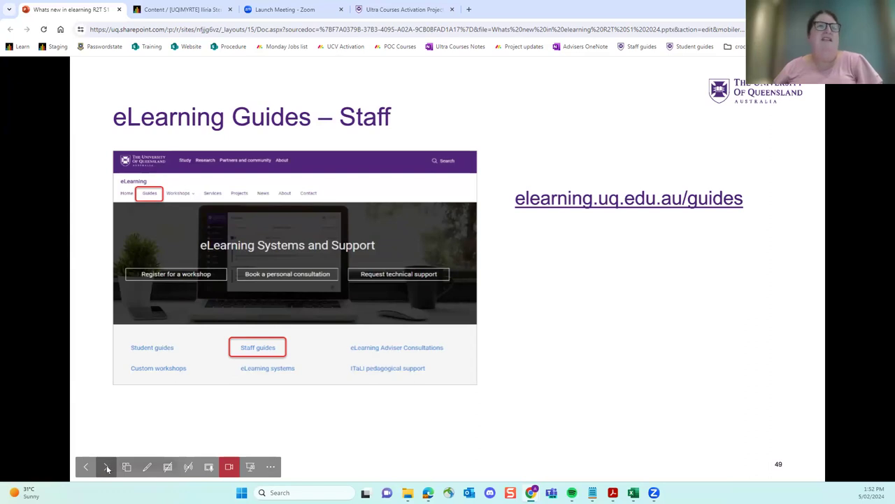
pyautogui.click(106, 468)
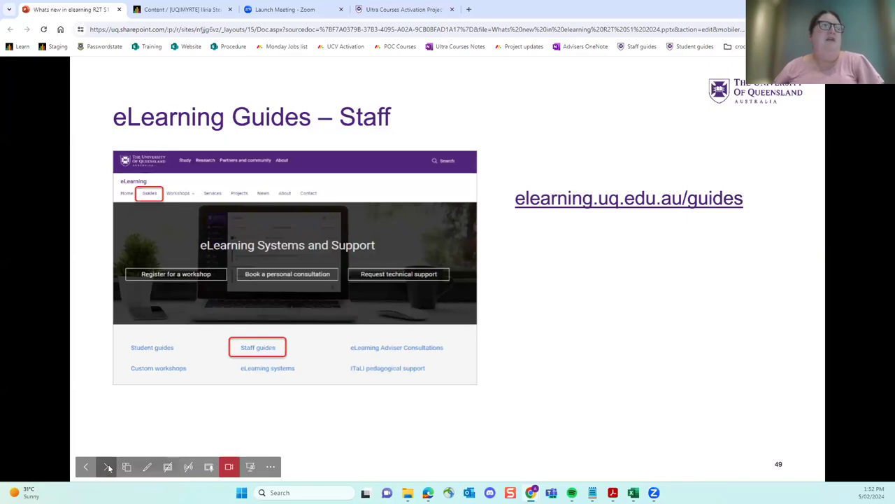
pyautogui.click(106, 466)
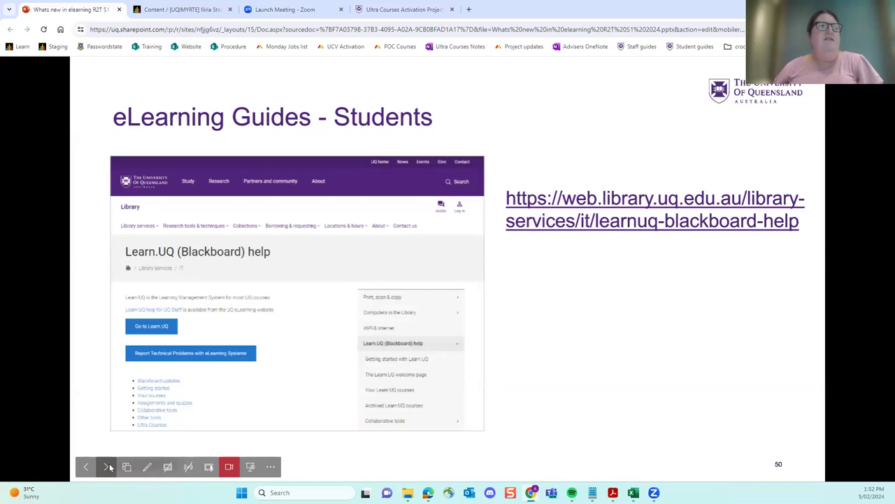
# Step: Present the Workshops slide with its self-paced, central and custom screenshots, and the eLearning Adviser Consultations slide with its link
pyautogui.click(106, 467)
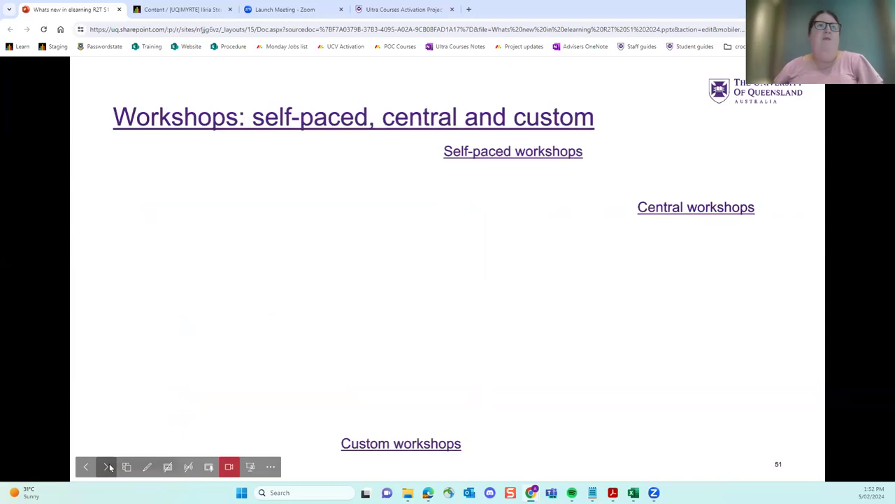
pyautogui.click(107, 467)
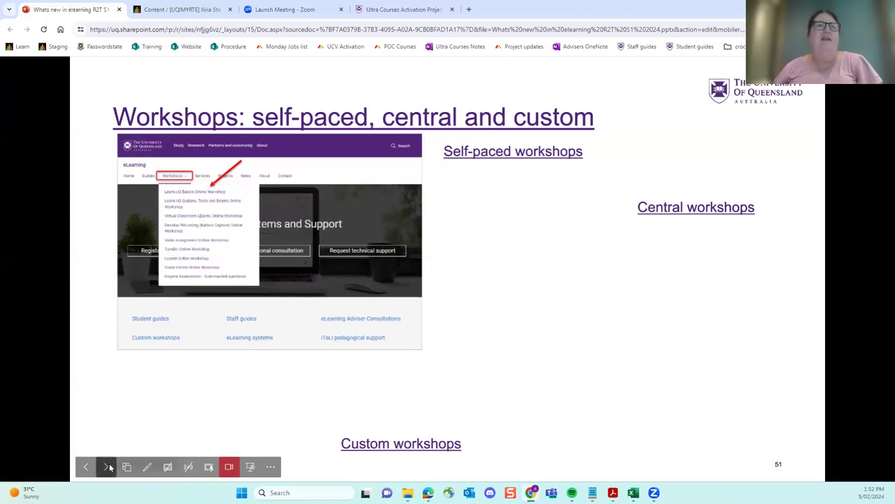
pyautogui.click(106, 467)
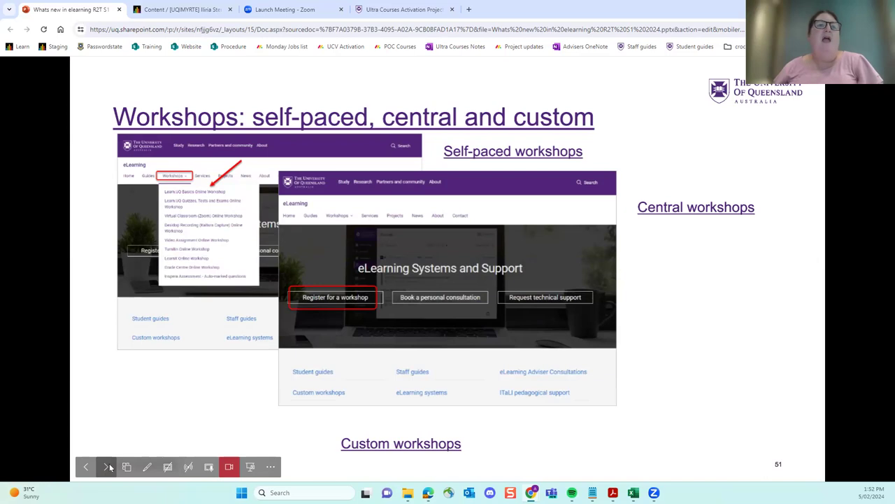
pyautogui.click(108, 467)
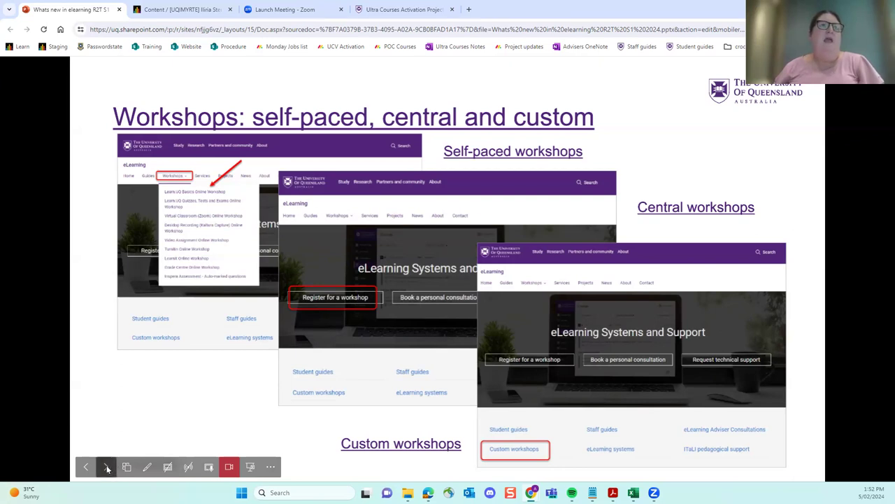
pyautogui.click(107, 468)
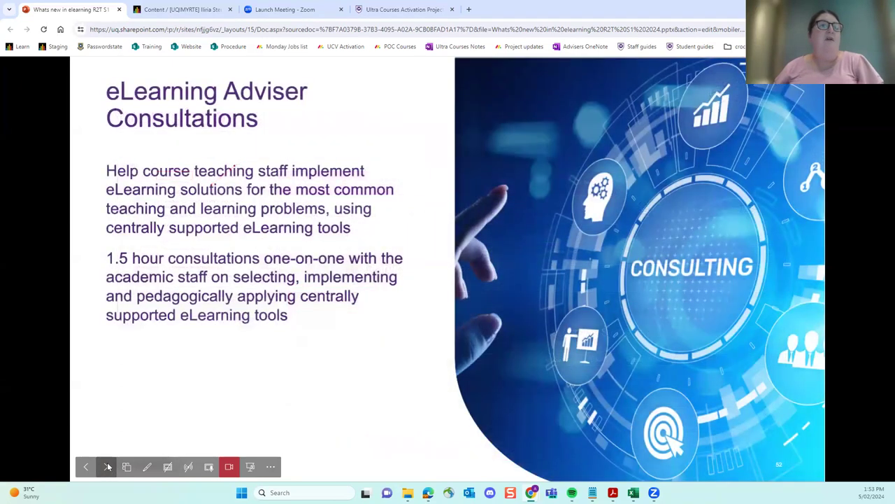
pyautogui.click(107, 467)
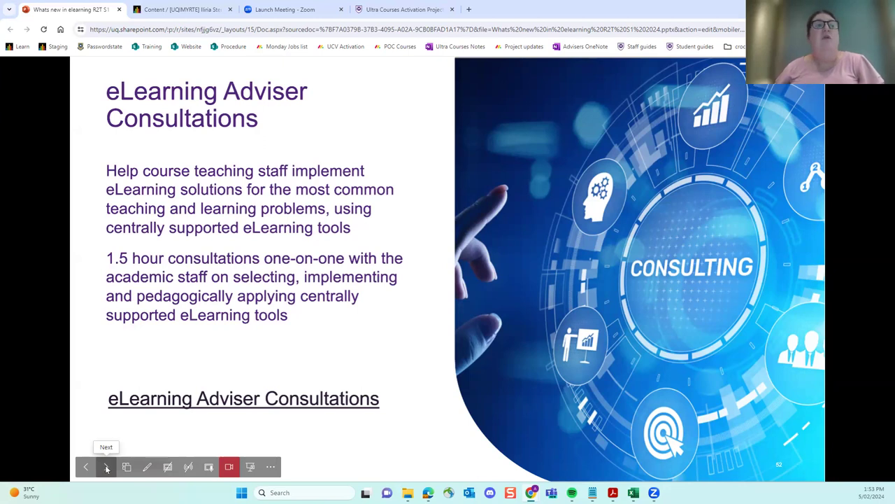
# Step: Present the Staff eLearning Helpdesk slide, finish on the closing Thank you slide, and dismiss the site's camera access request
pyautogui.click(107, 469)
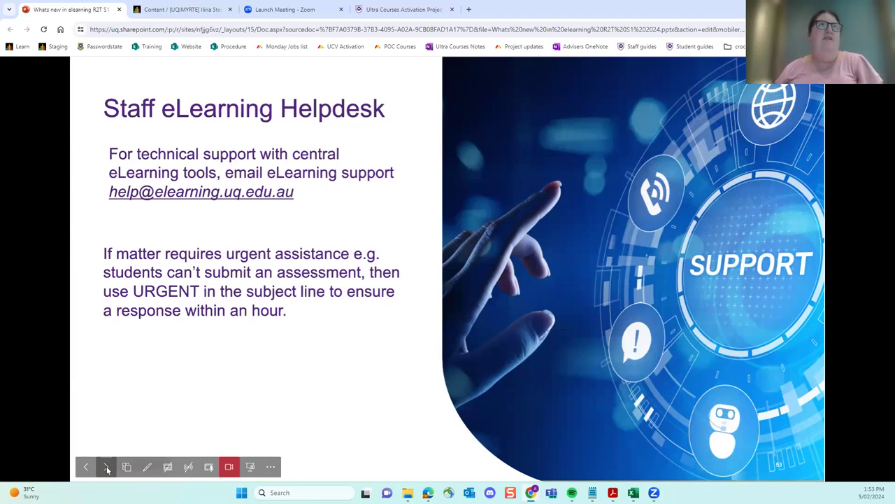
pyautogui.click(106, 466)
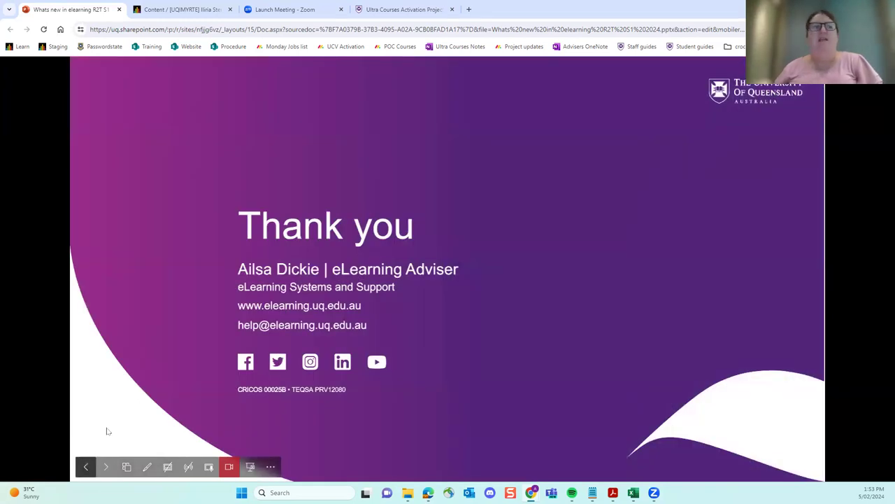
pyautogui.press('Left')
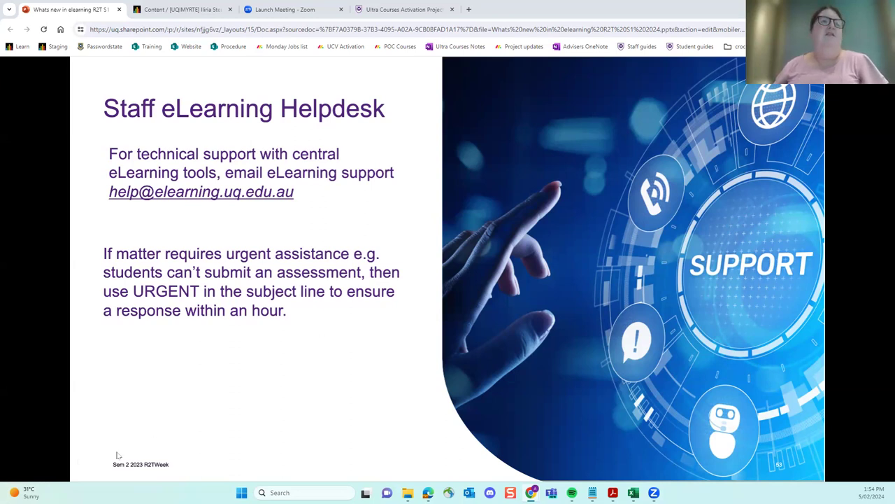
pyautogui.moveTo(105, 470)
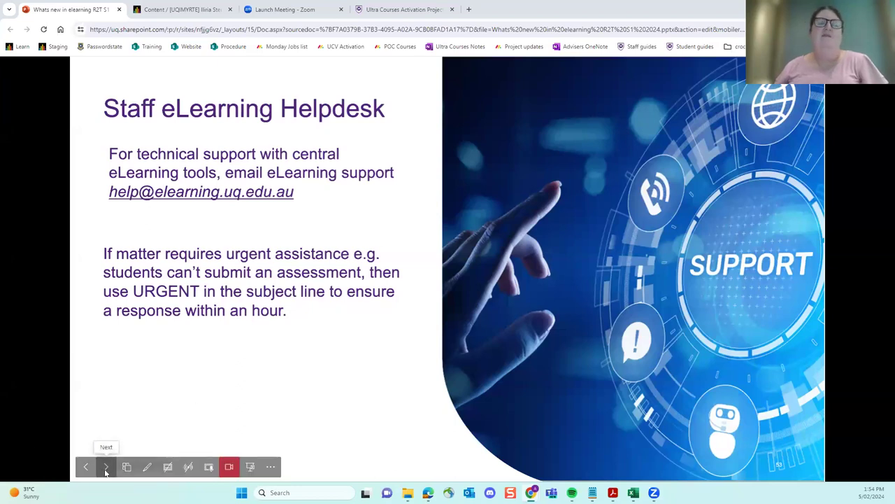
pyautogui.click(124, 437)
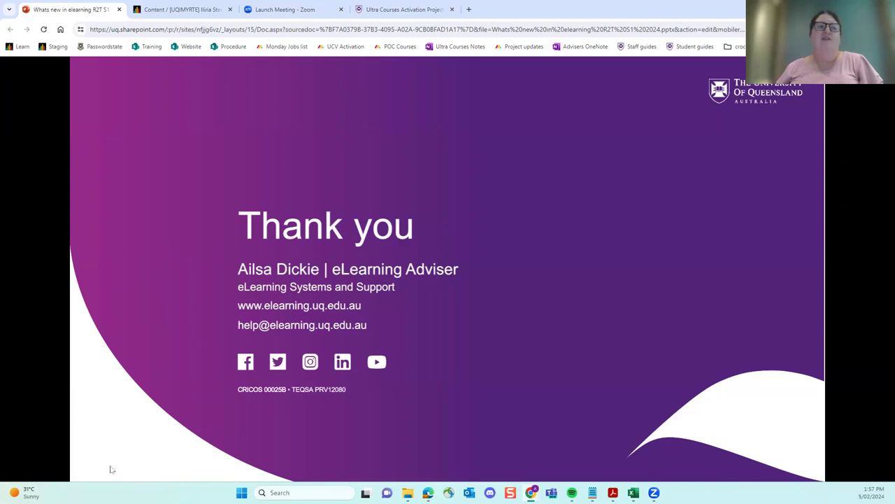
pyautogui.moveTo(104, 475)
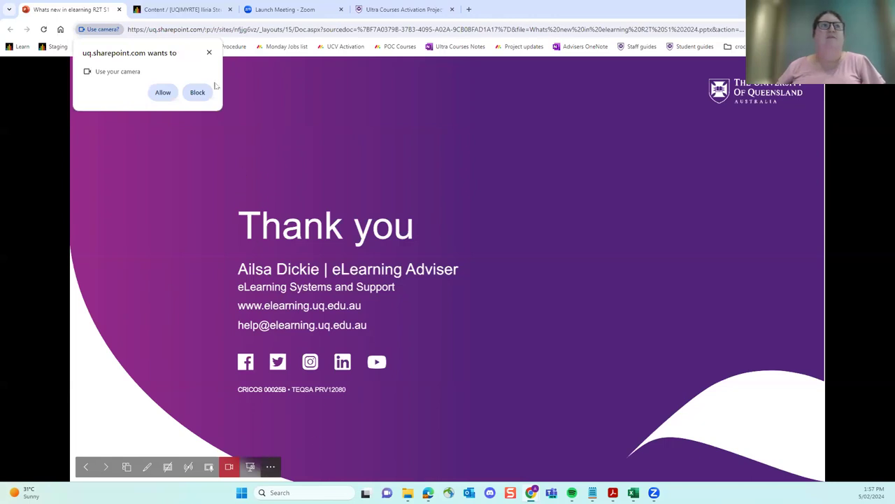
pyautogui.click(209, 53)
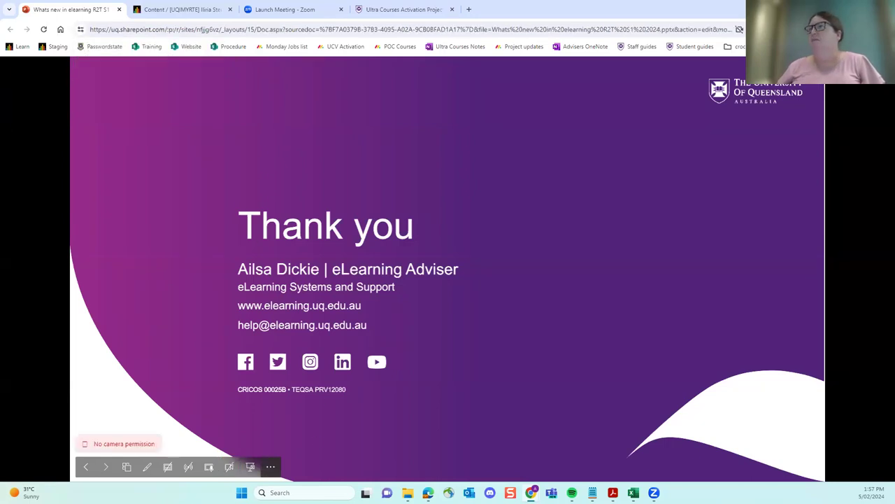